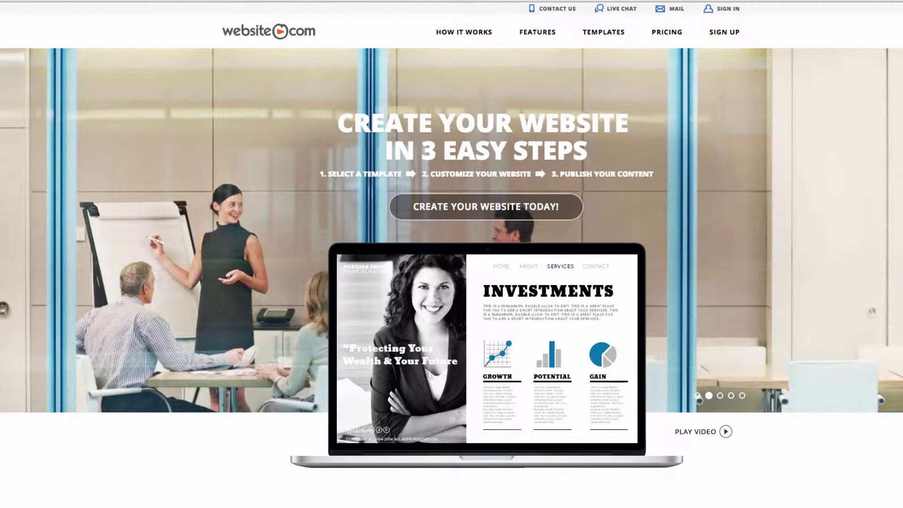
Pick the Wellness Centre template under Consulting & Coaching Services > Fitness and start sign-up.
click(602, 33)
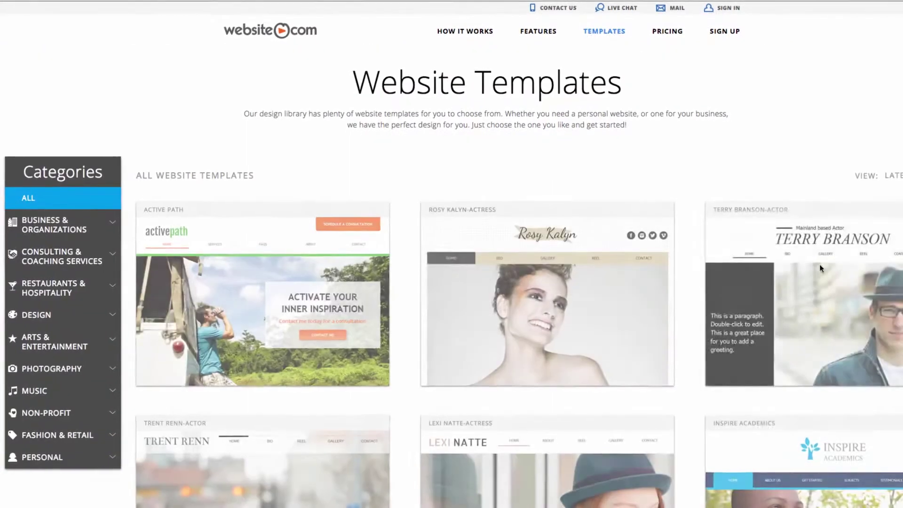
mouse_move(827, 265)
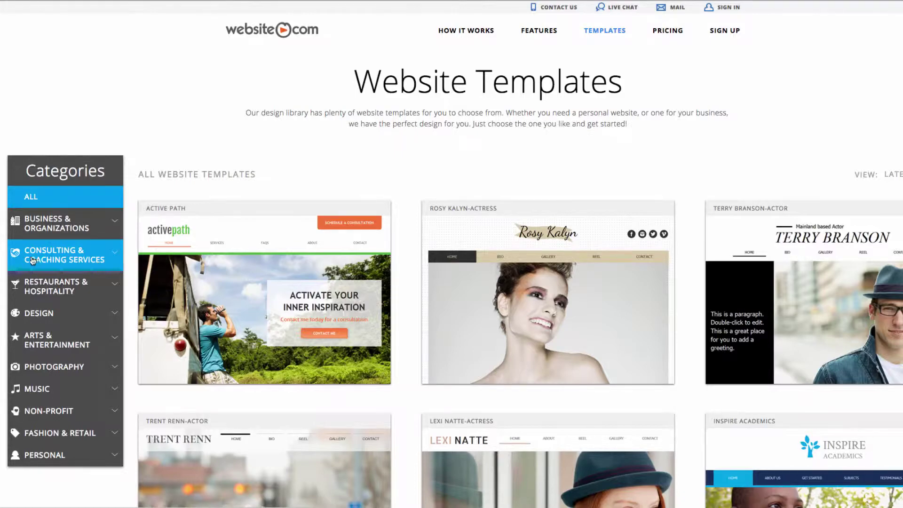
click(59, 262)
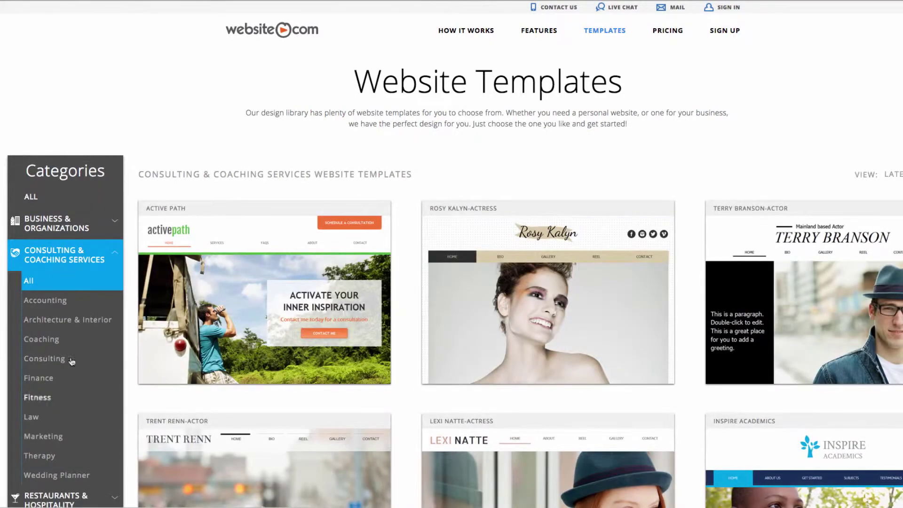
click(44, 401)
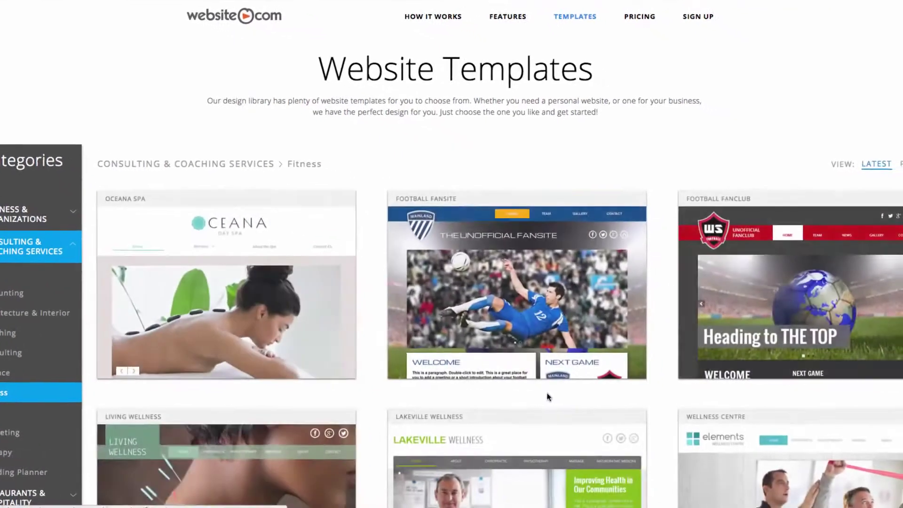
scroll(506, 327, down, 5)
mouse_move(671, 317)
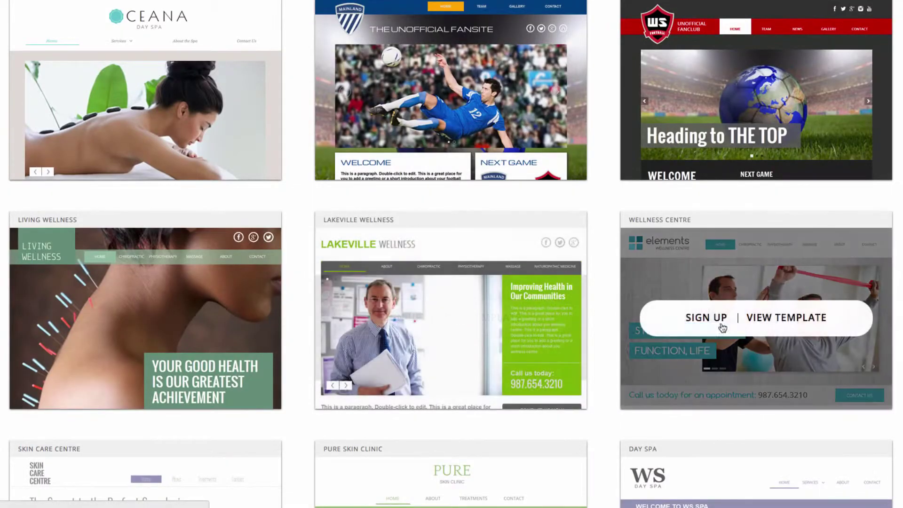
click(707, 318)
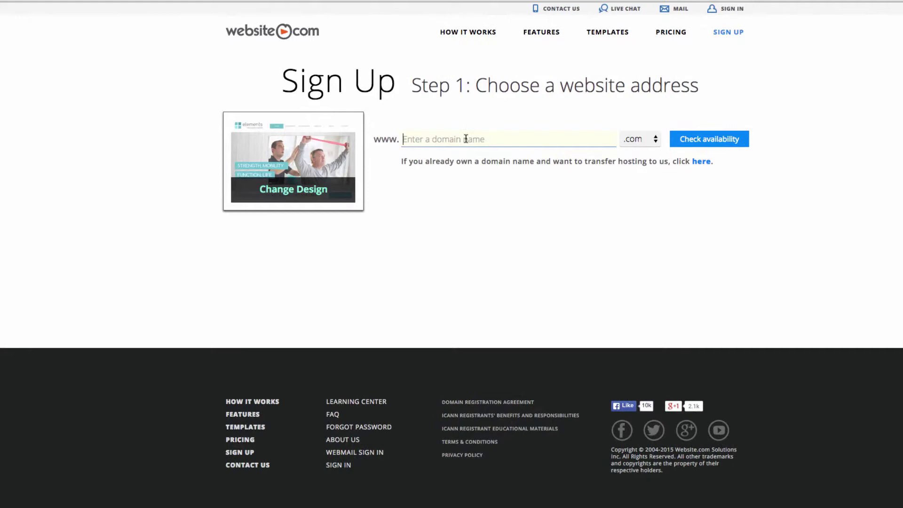
Check whether the domain lephysiquetraining.com is available.
click(465, 139)
text(lephysique)
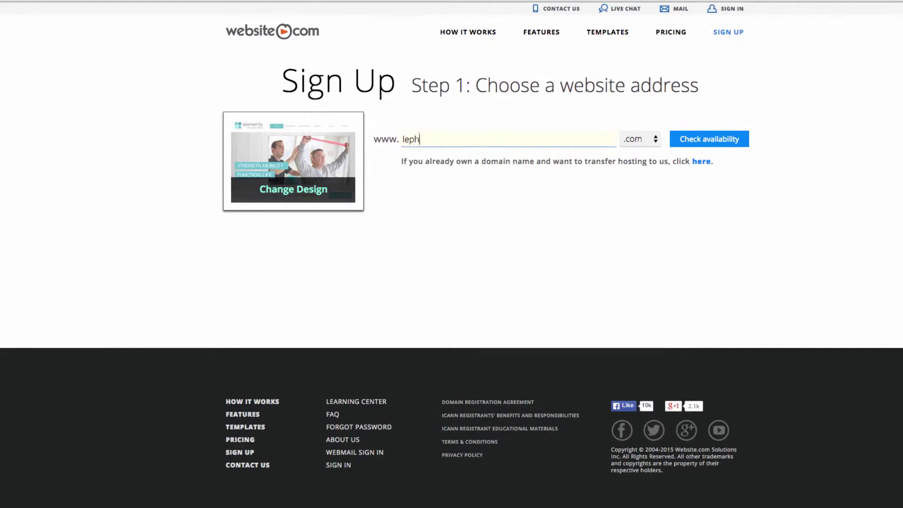
text(training)
click(696, 144)
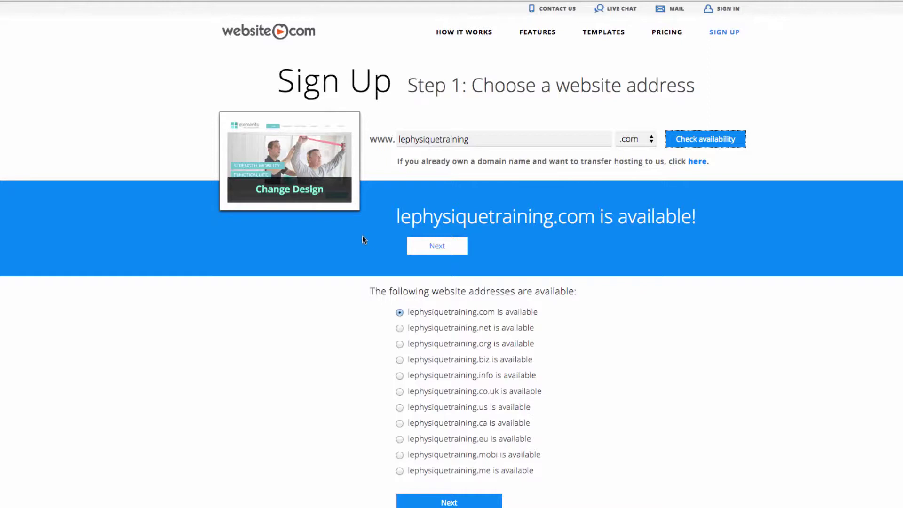
Continue to account details and enter the login username, password and password confirmation.
click(442, 248)
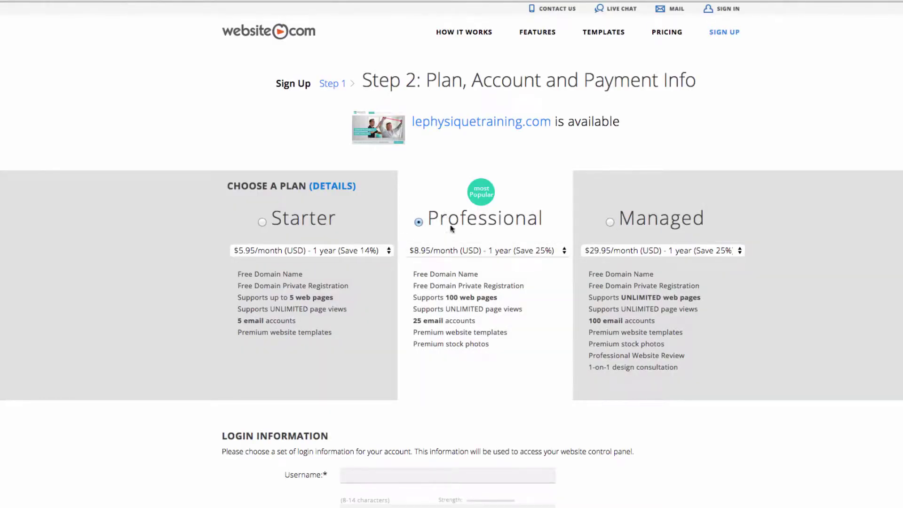
scroll(491, 228, down, 5)
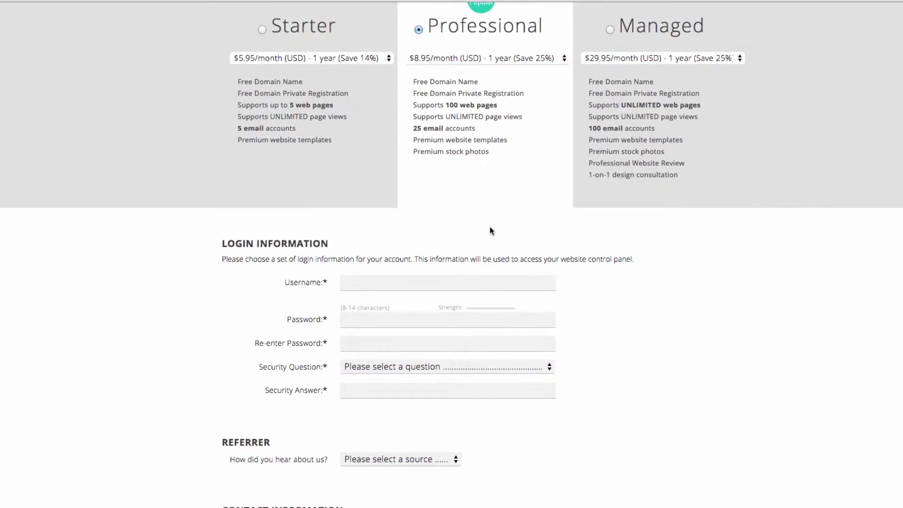
scroll(405, 263, down, 6)
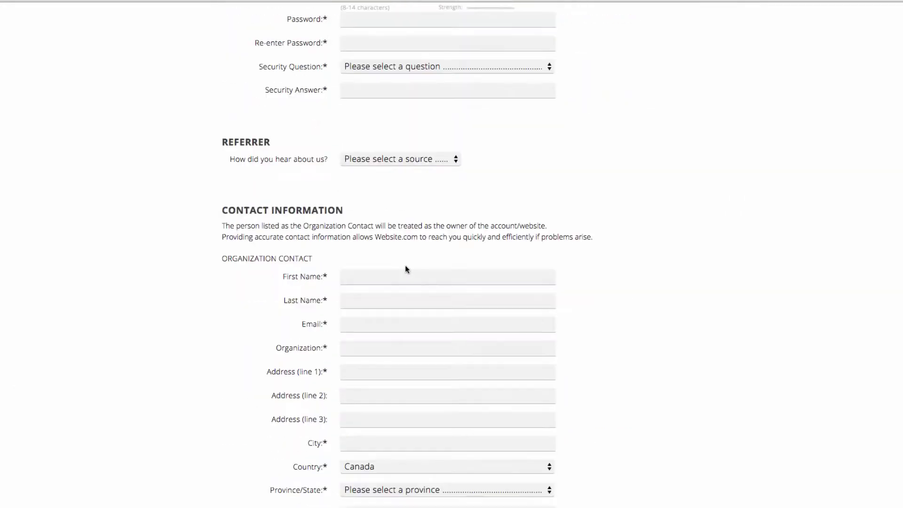
scroll(405, 264, up, 5)
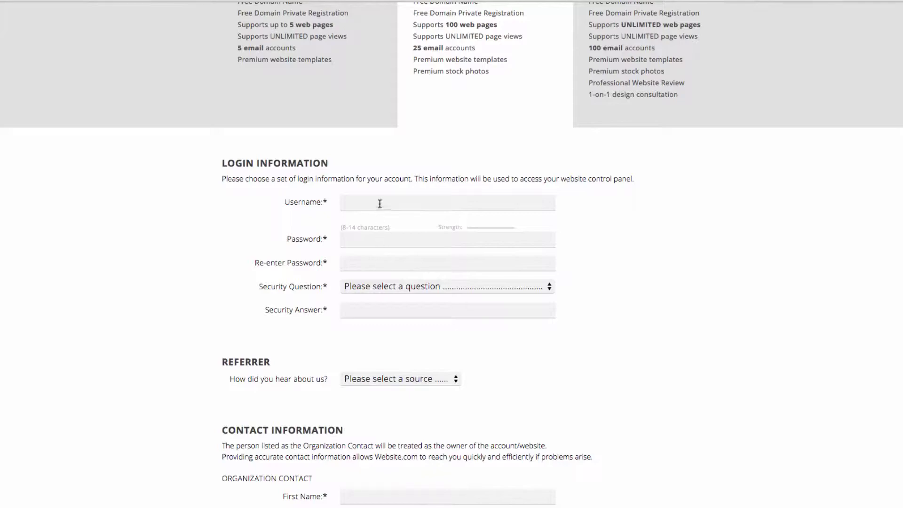
click(379, 202)
key(BackSpace)
key(BackSpace)
key(BackSpace)
key(BackSpace)
key(Tab)
key(Tab)
scroll(422, 329, down, 3)
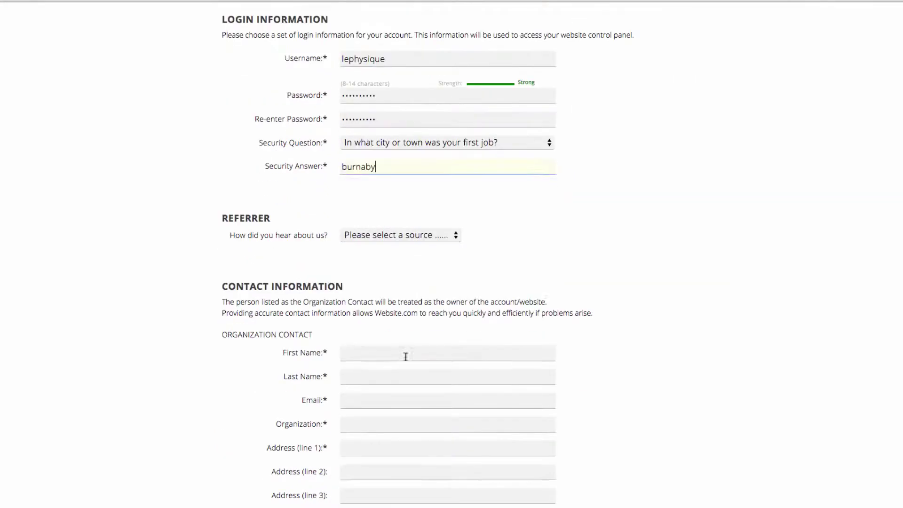
Fill in the contact's first and last name, e-mail, and organization Le Physique Personal Training.
click(422, 353)
text(Domain)
key(Tab)
text(Admin)
key(Tab)
text(admin@website.com)
key(Tab)
text(Le)
scroll(451, 254, down, 3)
text(Physique P)
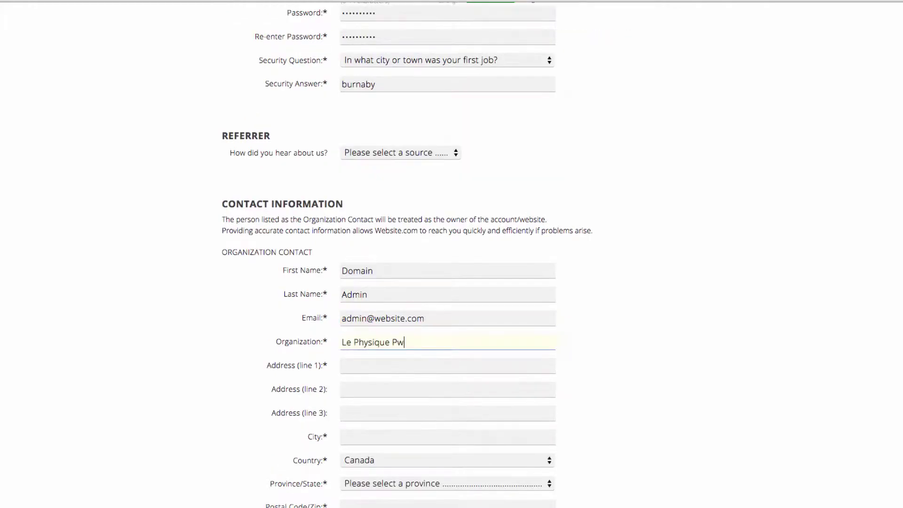
text(ersonal Training)
key(Tab)
Enter the contact's street address, city, British Columbia province, postal code and phone number.
click(446, 395)
text(Burnaby)
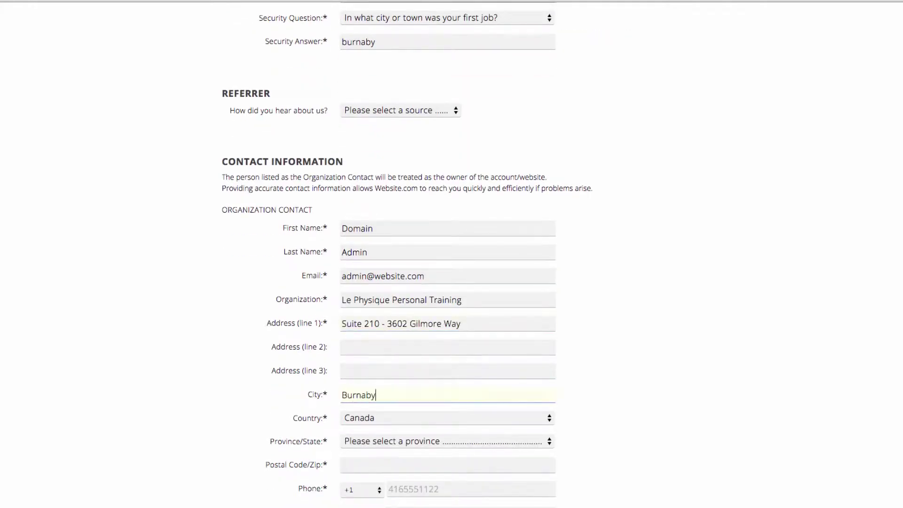
key(Tab)
key(b)
key(Tab)
text(v5g)
scroll(452, 253, down, 2)
text(4w9)
Enter the card payment details and submit the order with Create My Account Now.
key(Tab)
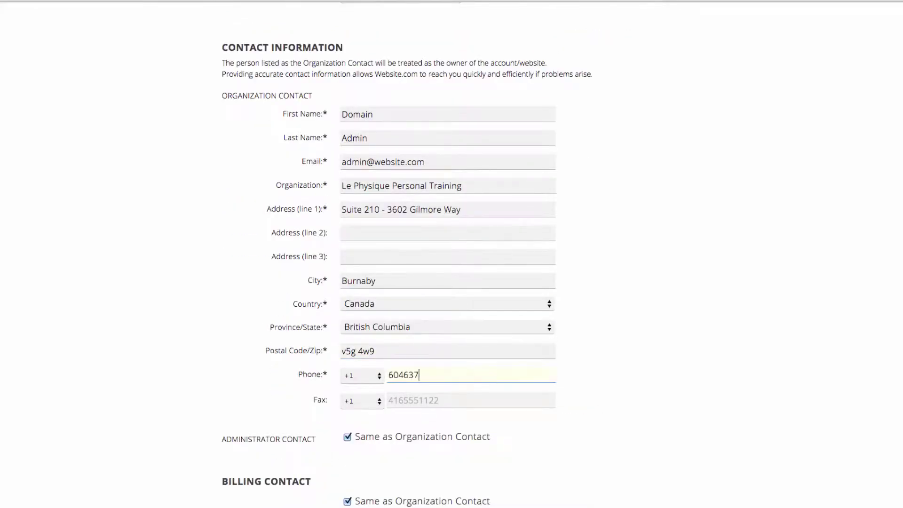
scroll(451, 253, down, 6)
click(447, 353)
text(4)
key(Tab)
text(WSCOM HOLDER)
key(Tab)
key(Down)
key(Tab)
key(Down)
scroll(569, 406, down, 8)
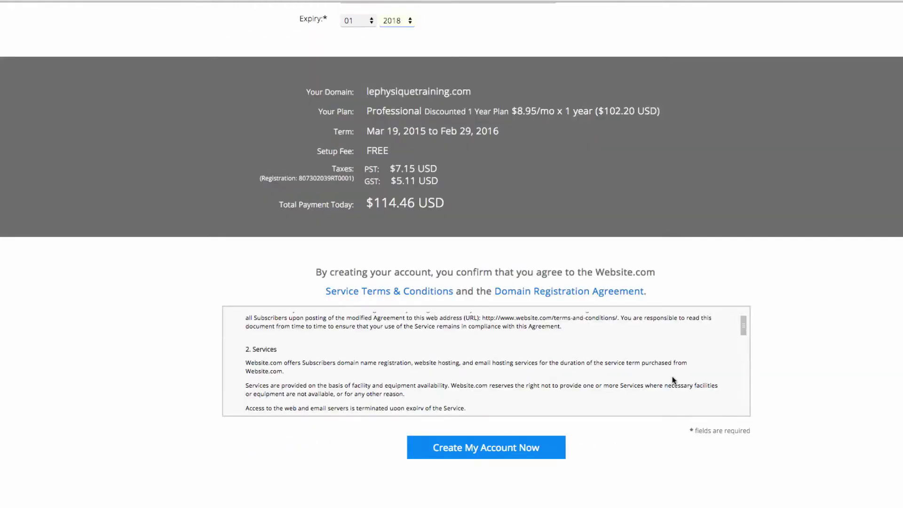
click(519, 453)
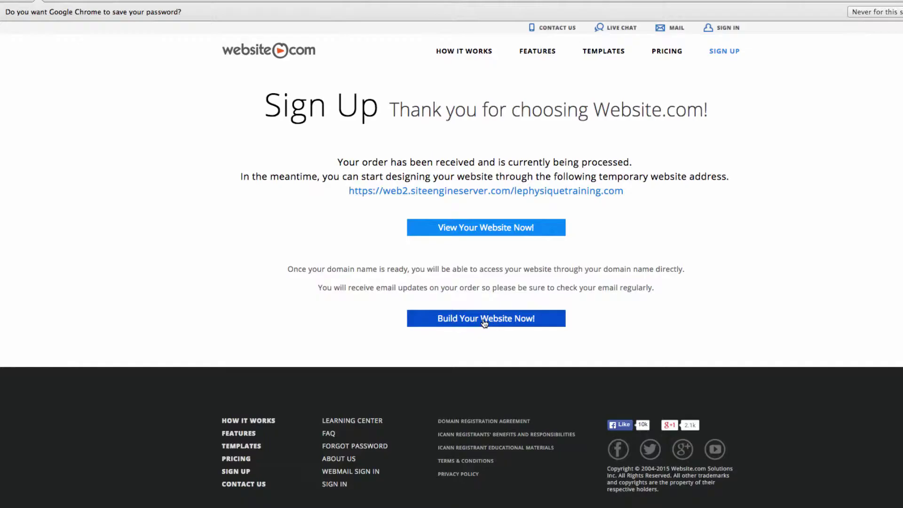
Open the new site in the builder, start the quick tour and advance to step 2 of 6.
click(484, 323)
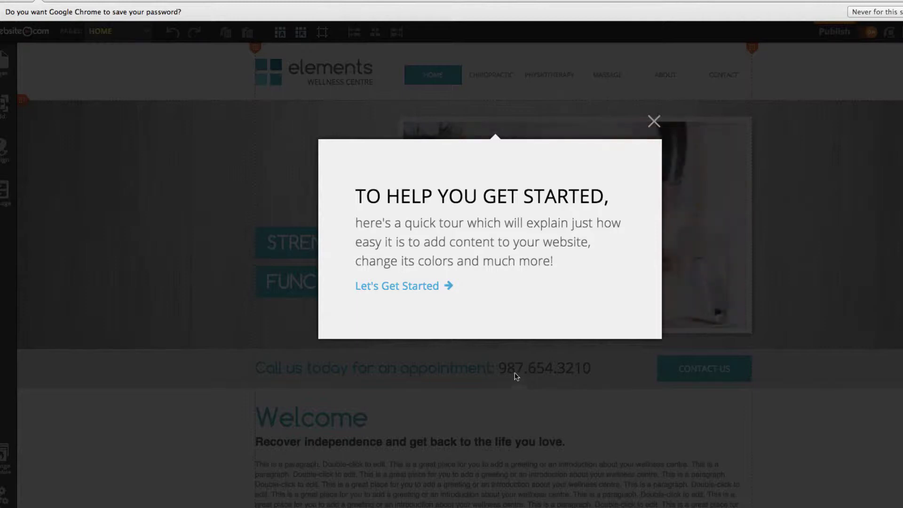
click(432, 285)
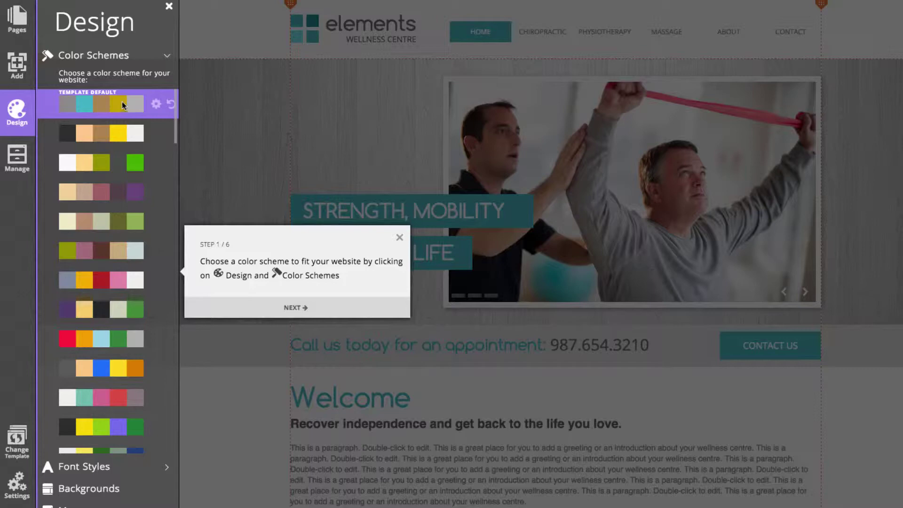
click(294, 307)
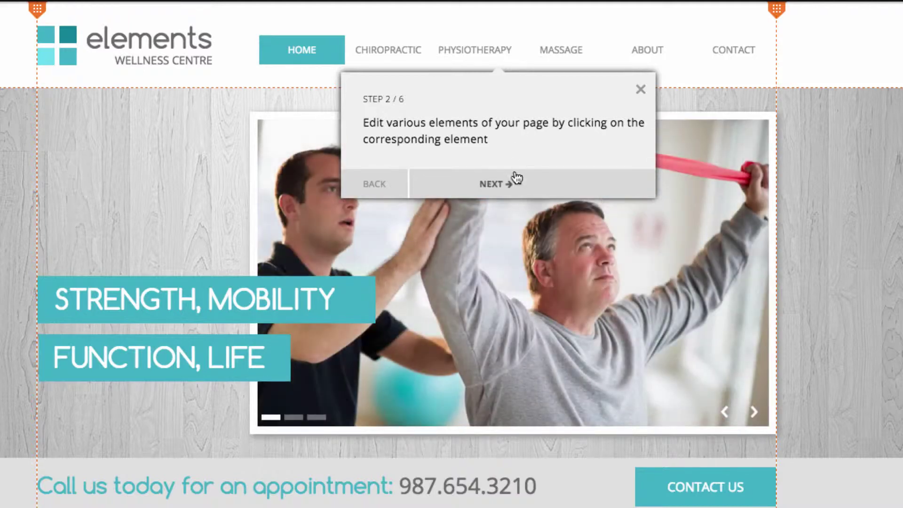
Step through the remaining tour callouts and close the tour with DONE on step 6.
click(516, 183)
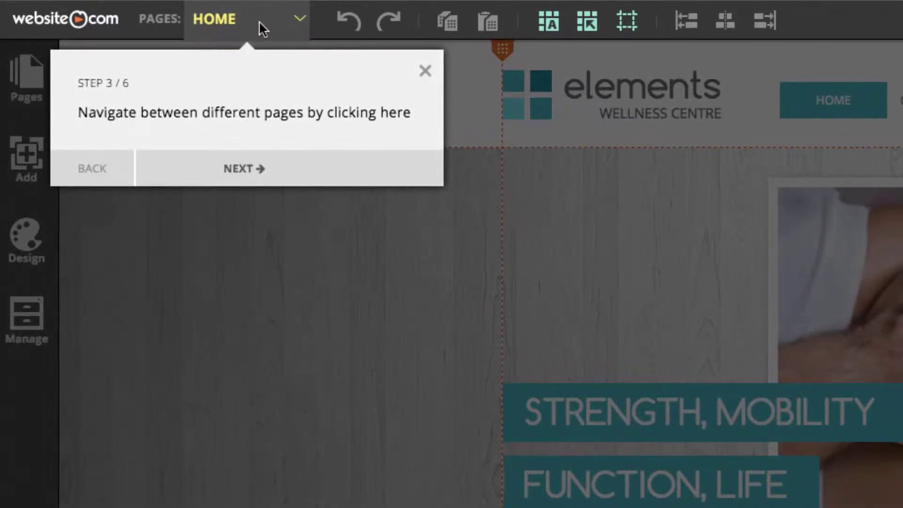
click(257, 175)
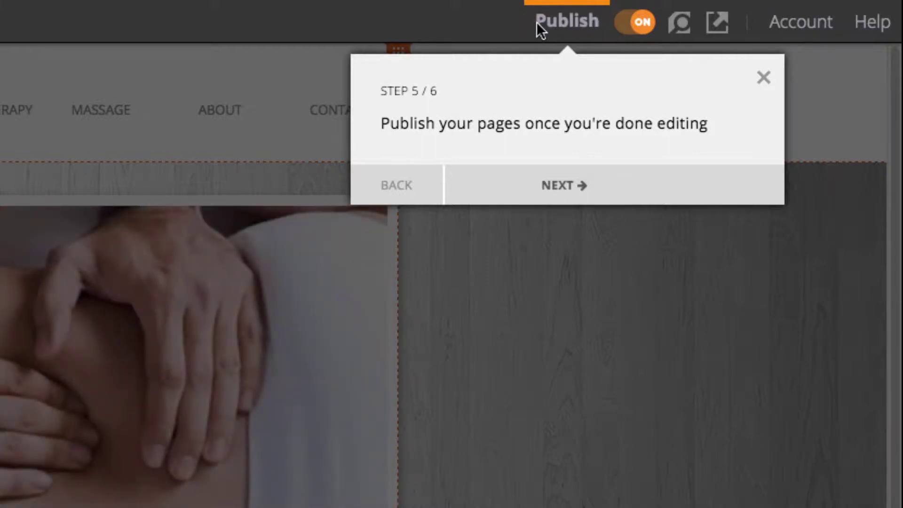
click(607, 186)
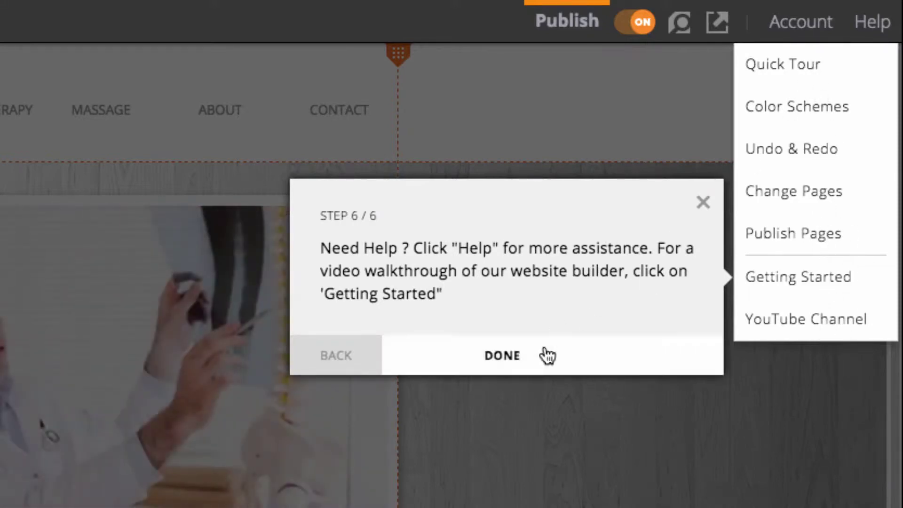
click(551, 356)
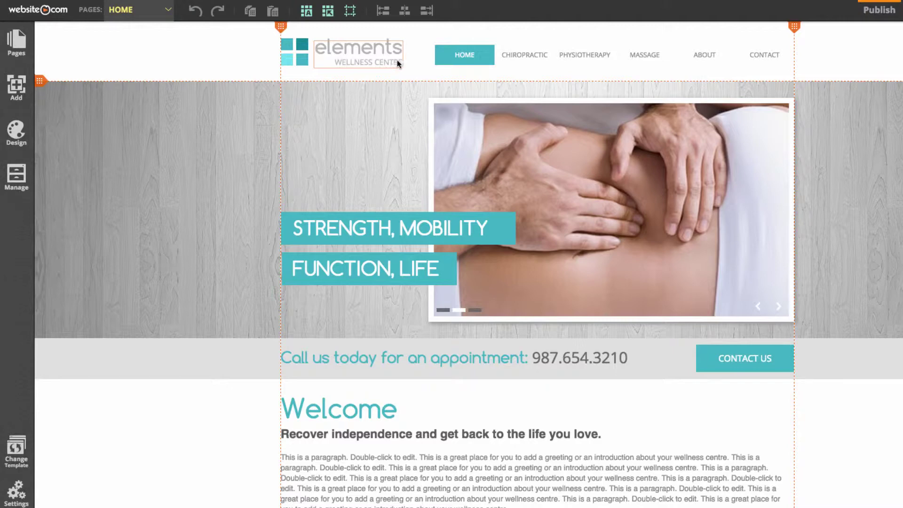
Replace the logo word 'elements' with 'Le Physique' and narrow its text box to fit.
click(374, 62)
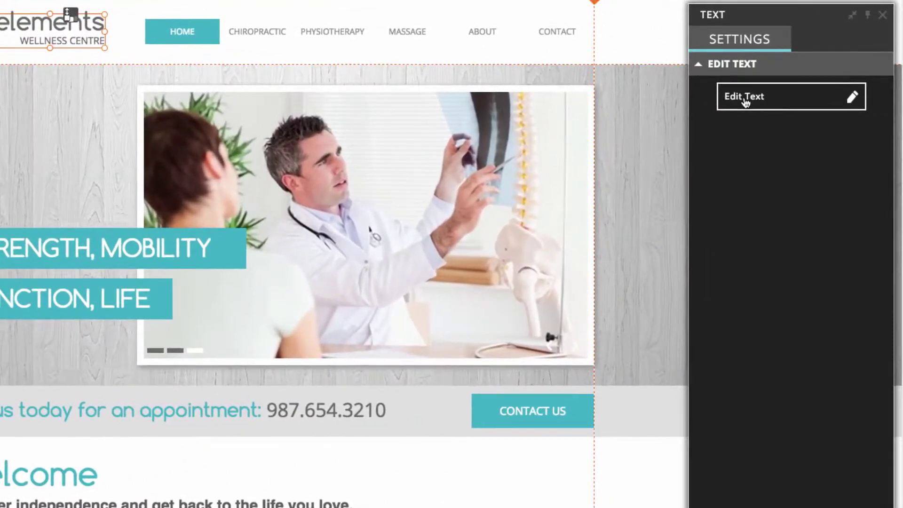
click(745, 99)
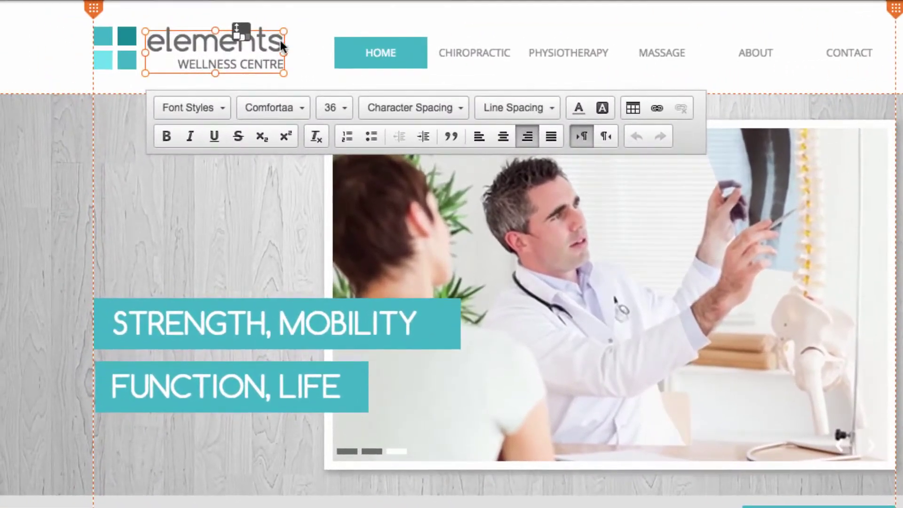
drag(280, 42, 154, 37)
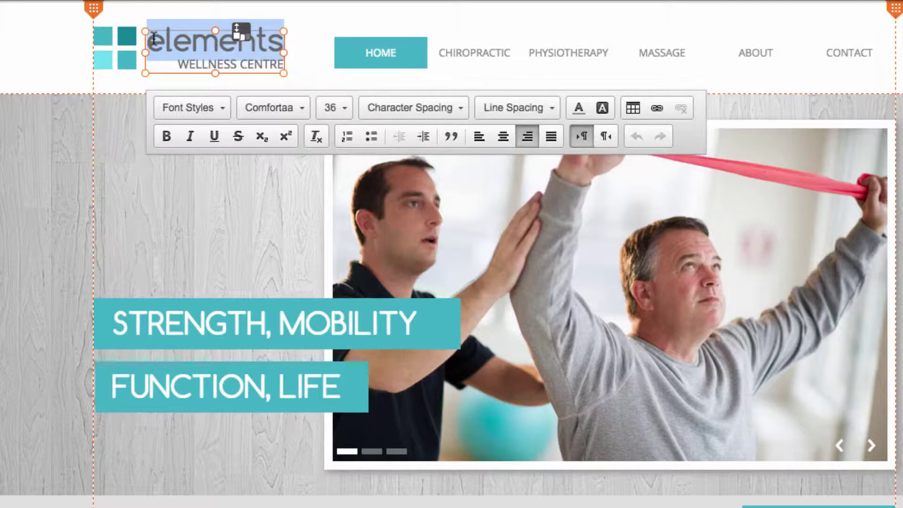
text(Le P)
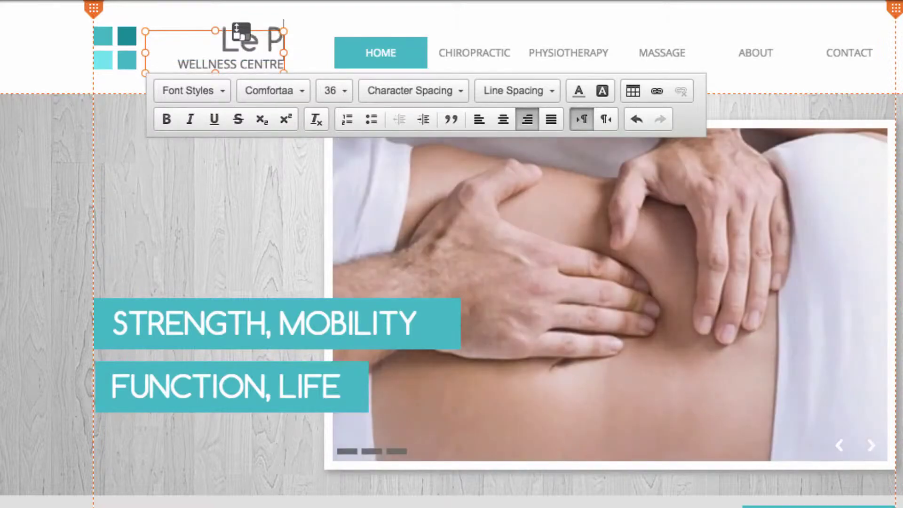
text(hysique)
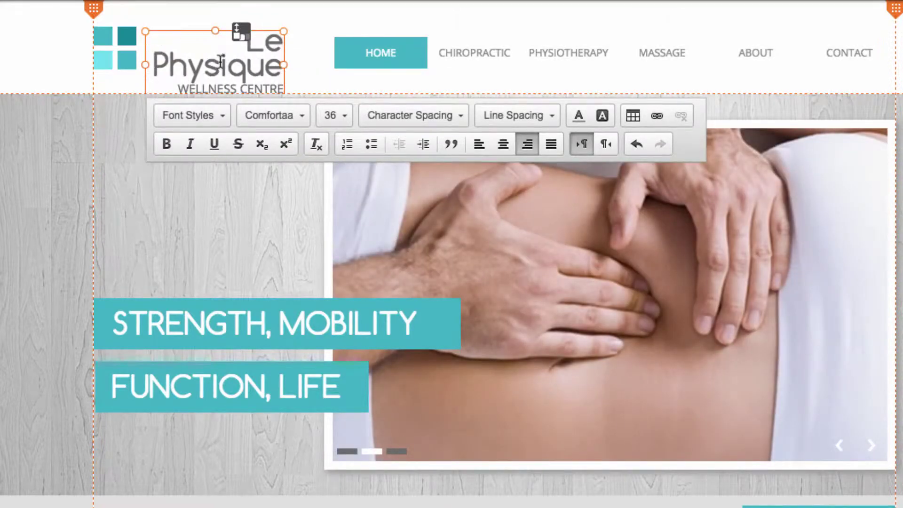
drag(283, 89, 275, 88)
click(172, 87)
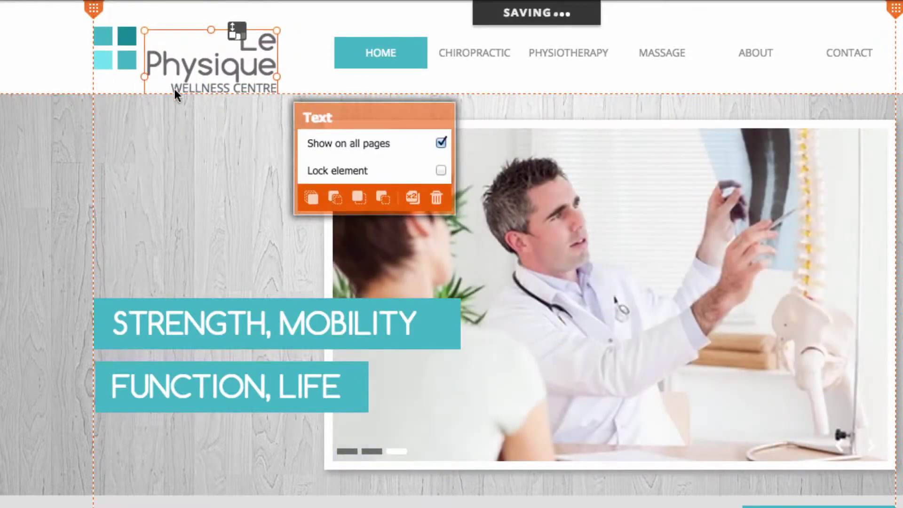
Change the tagline to 'Personal Trainers', widen the text box, and deselect the logo.
drag(172, 87, 276, 88)
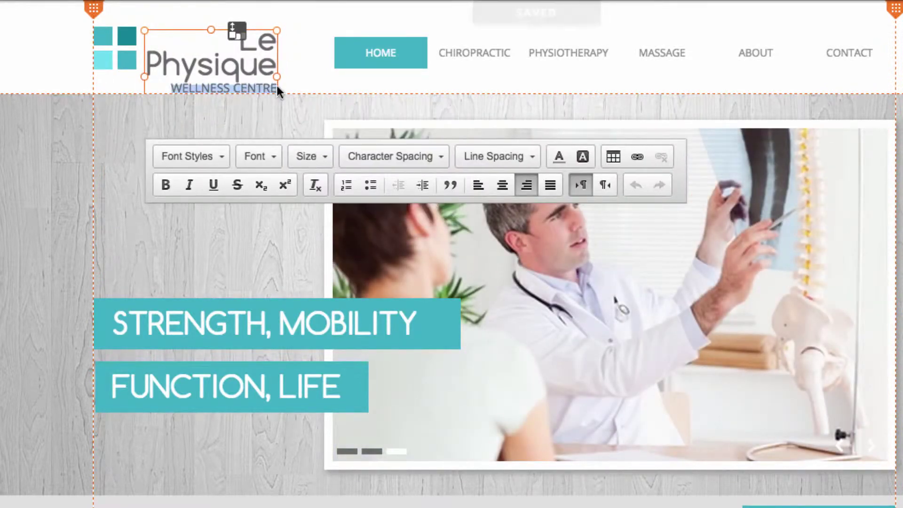
text(Person)
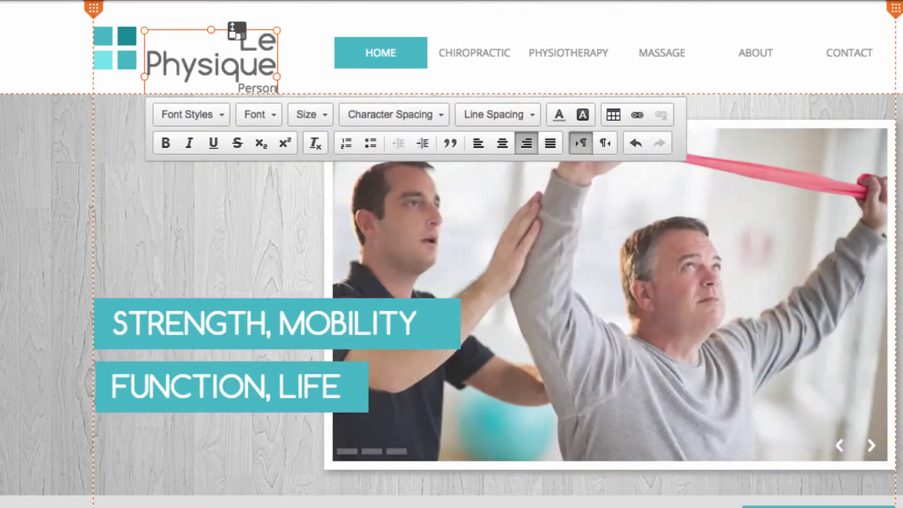
text(al Trainers)
drag(278, 76, 289, 74)
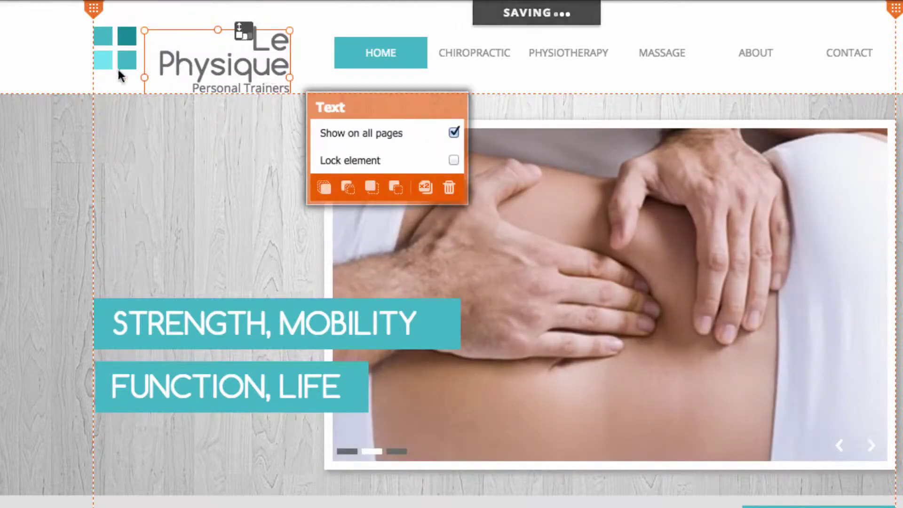
click(53, 75)
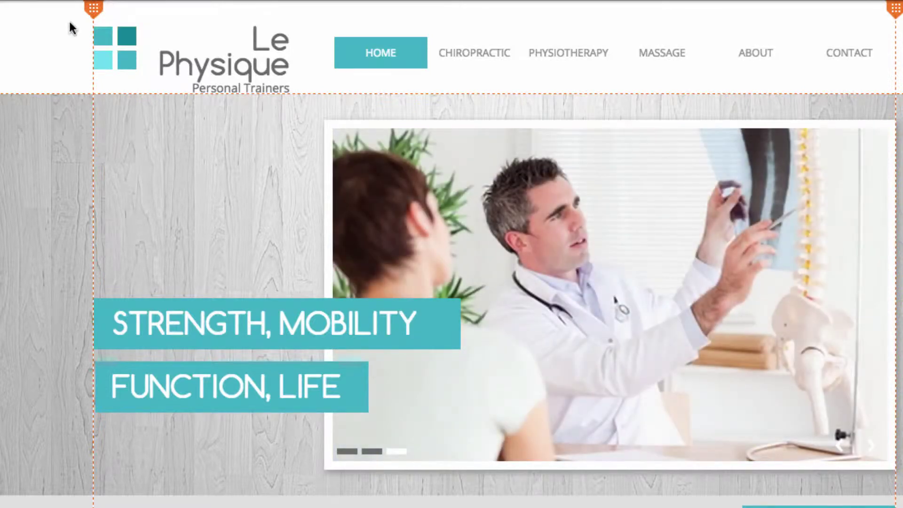
Select the four-square logo icon and delete it, confirming the warning.
drag(36, 21, 138, 74)
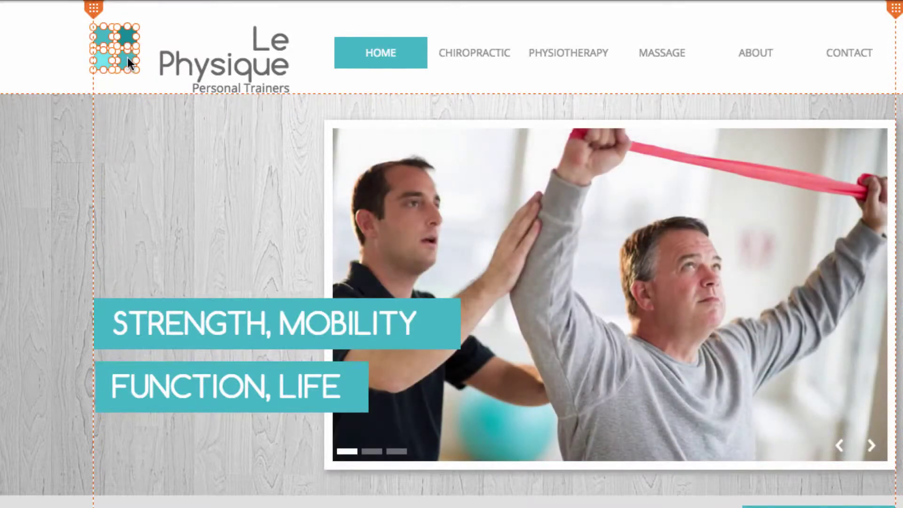
click(128, 58)
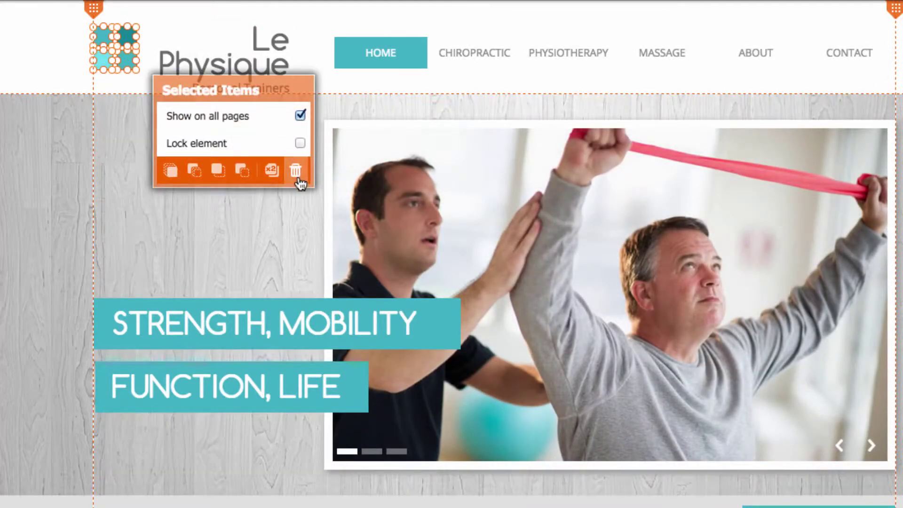
click(301, 178)
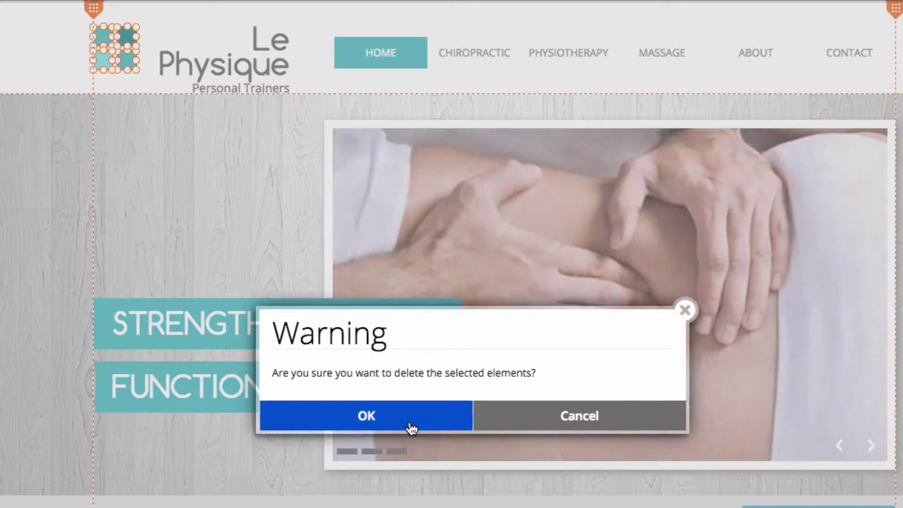
click(411, 425)
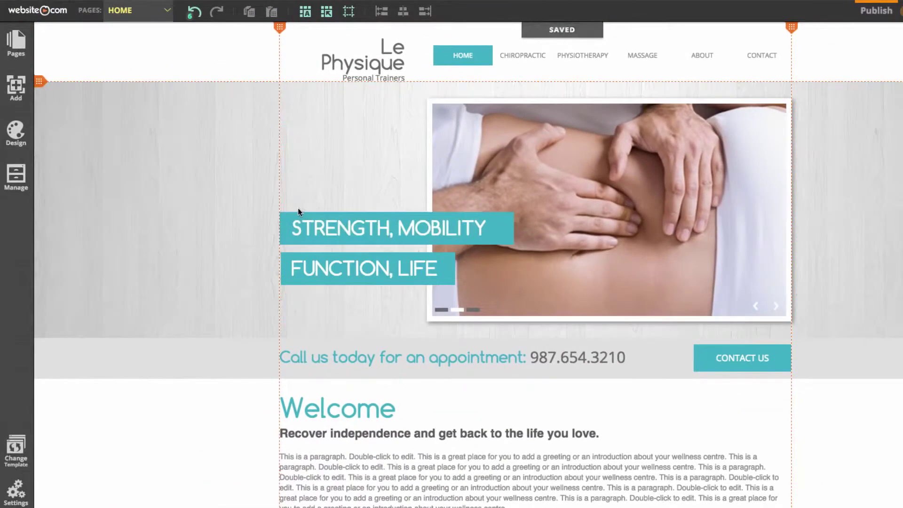
Add a fancy shape, move it to the banner's upper left, and change it to the People and Nature footprint.
click(15, 87)
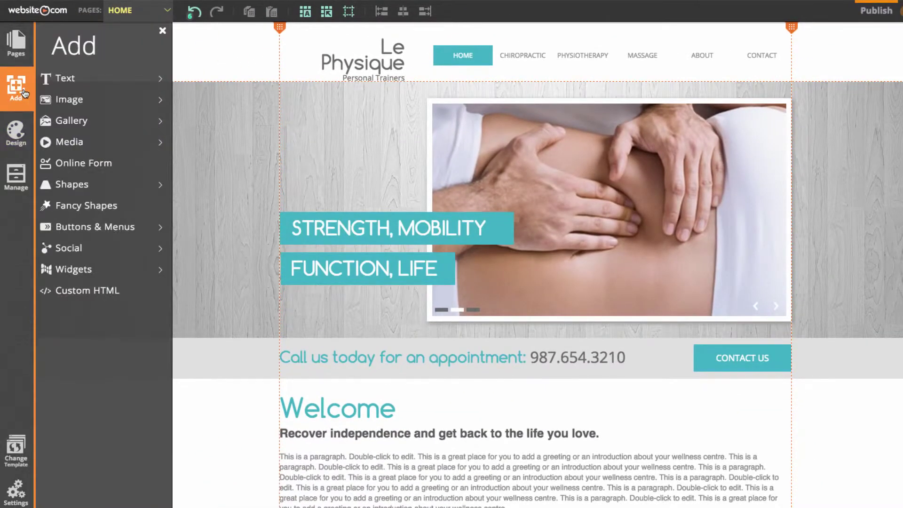
click(111, 205)
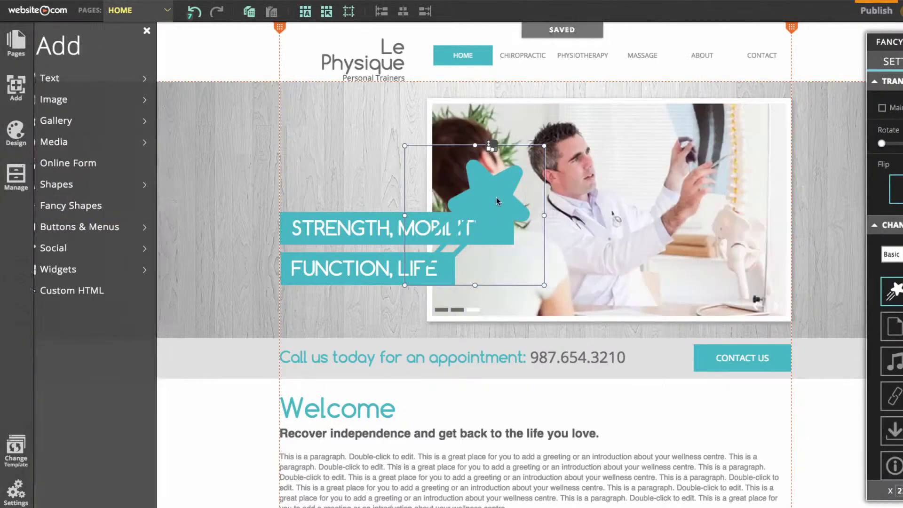
drag(440, 216, 241, 154)
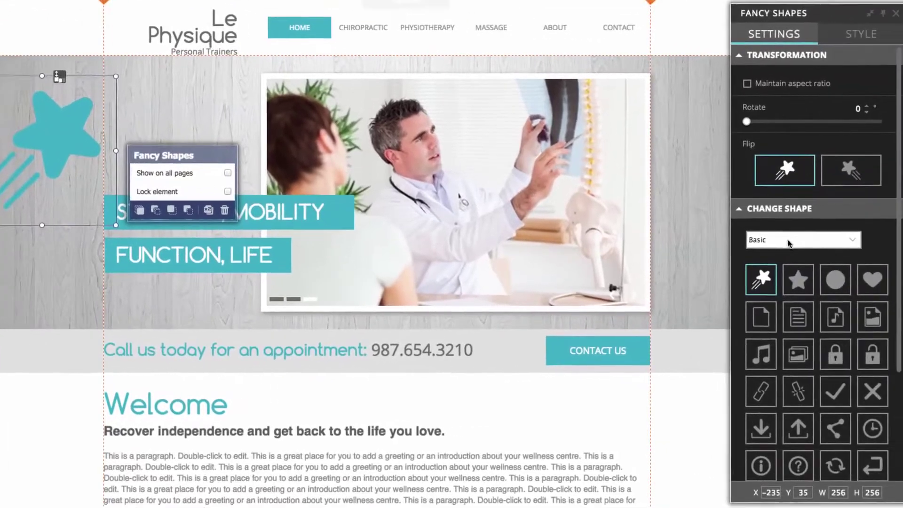
click(878, 251)
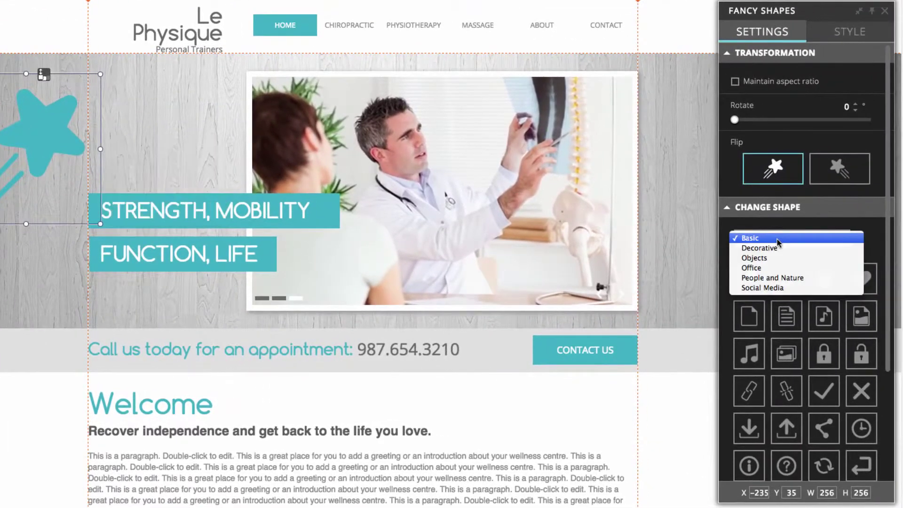
click(797, 277)
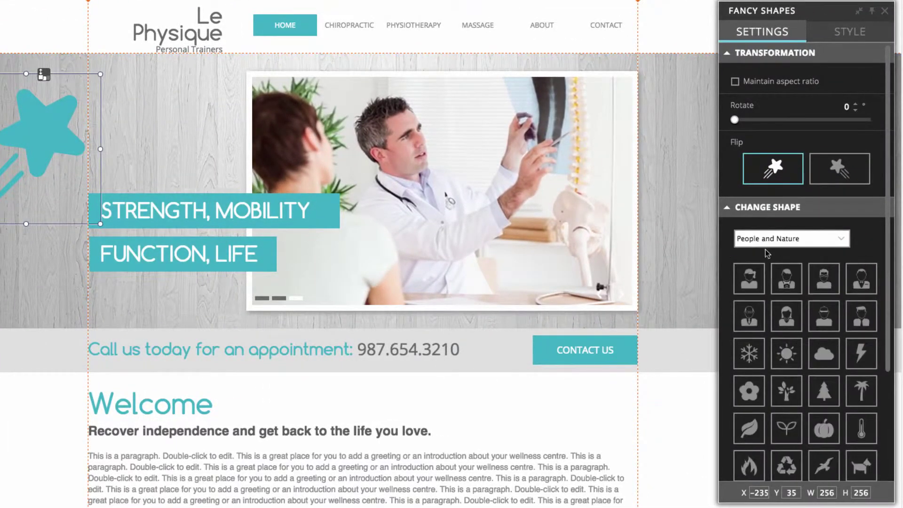
scroll(822, 264, down, 5)
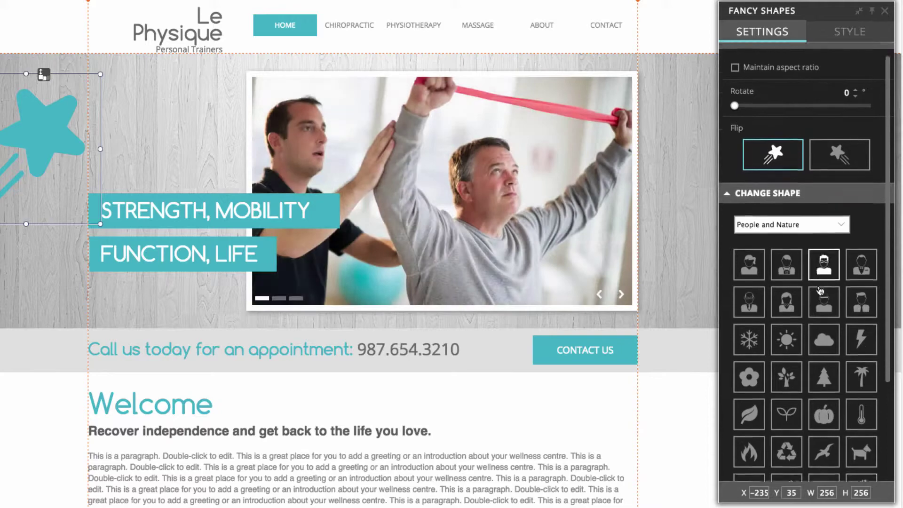
click(860, 390)
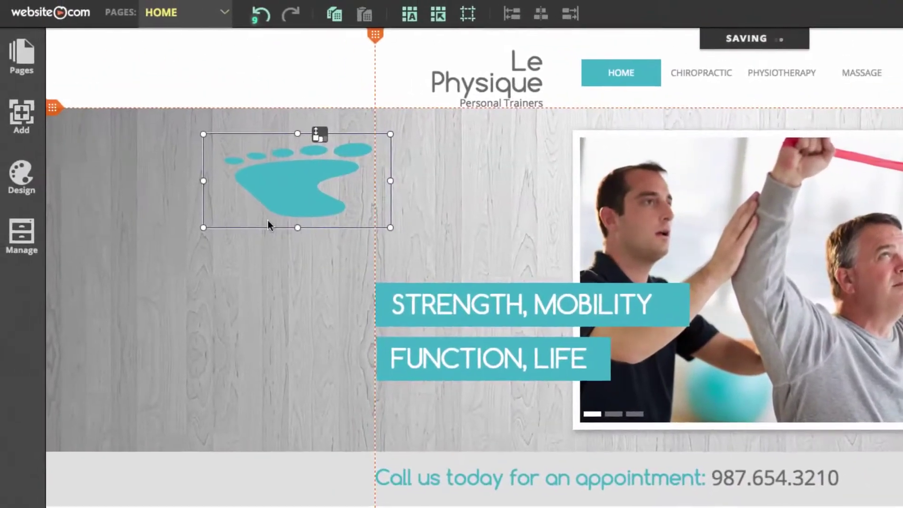
Drag the footprint's bottom, right and corner handles to shrink it to about 80 x 105.
drag(298, 227, 281, 333)
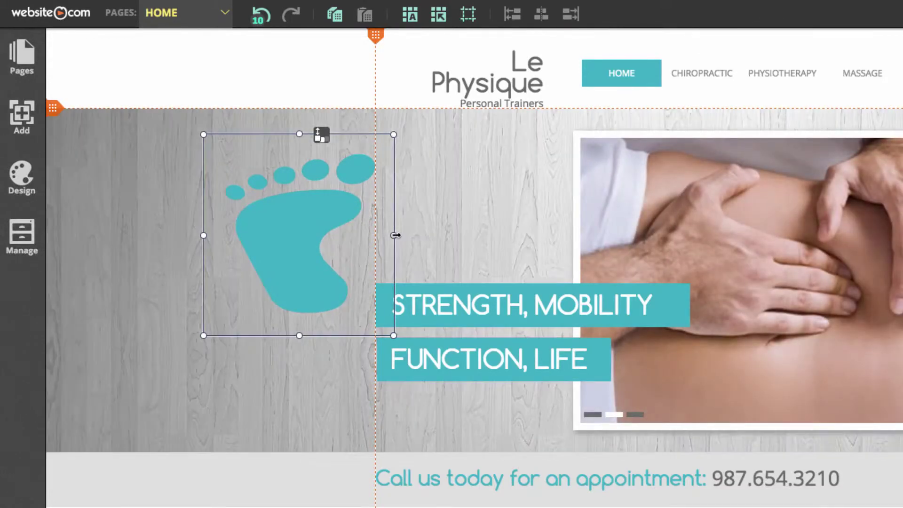
drag(394, 238, 350, 238)
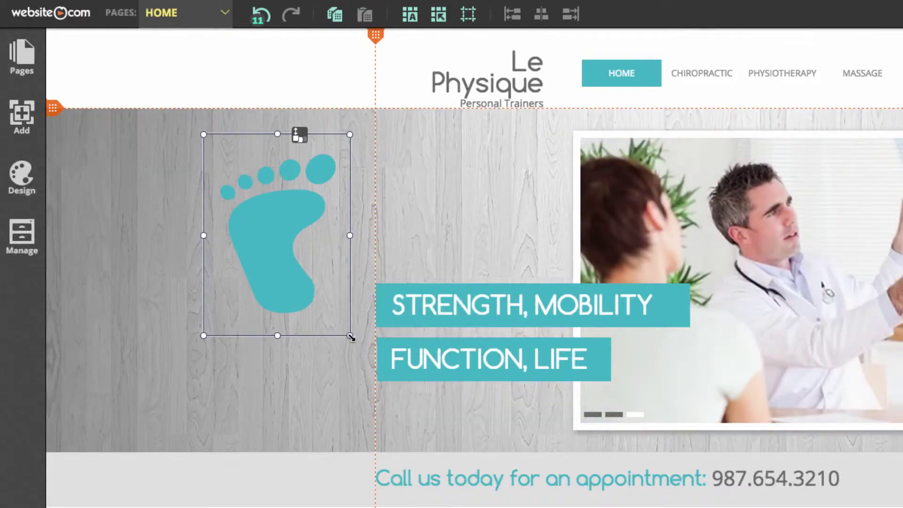
drag(351, 337, 240, 210)
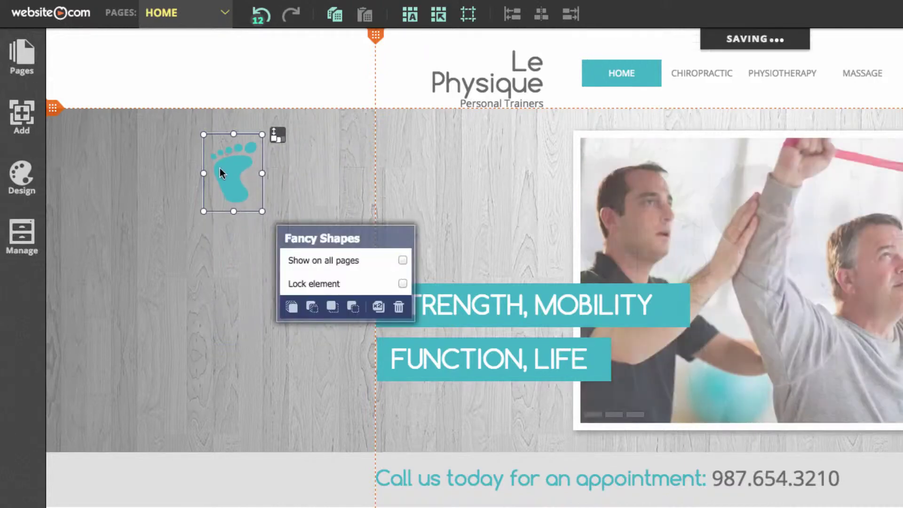
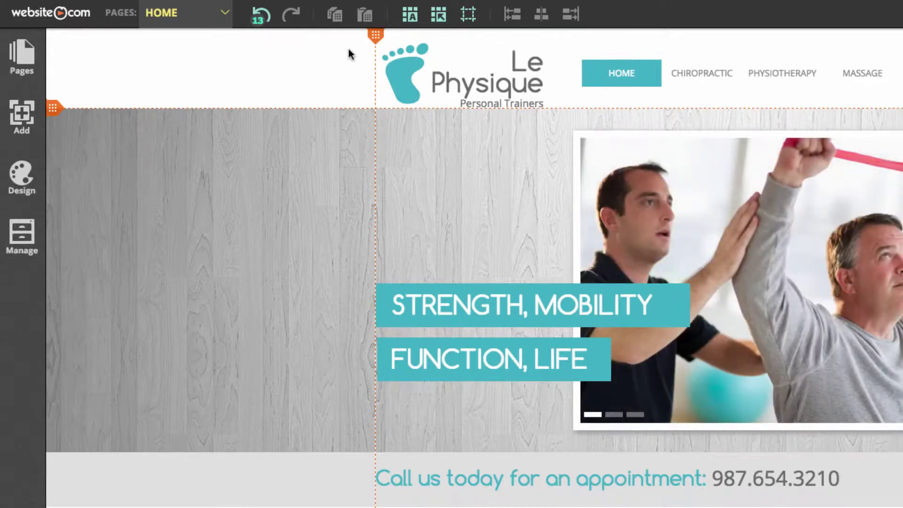
Delete the old footprint logo image and its title text from the header.
drag(372, 60, 506, 102)
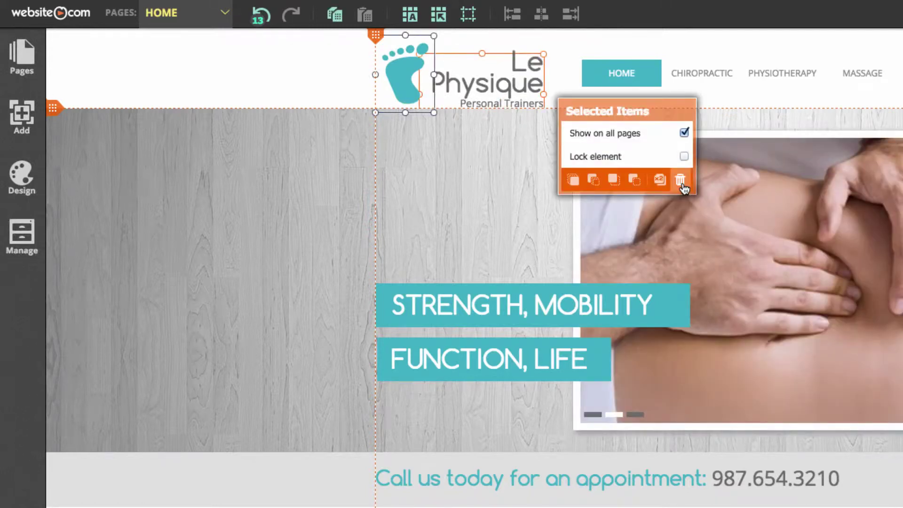
click(680, 181)
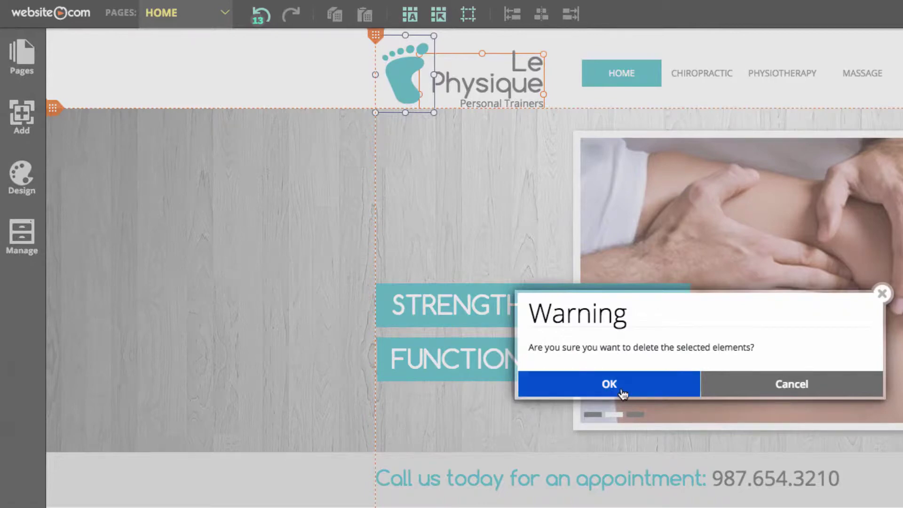
click(622, 393)
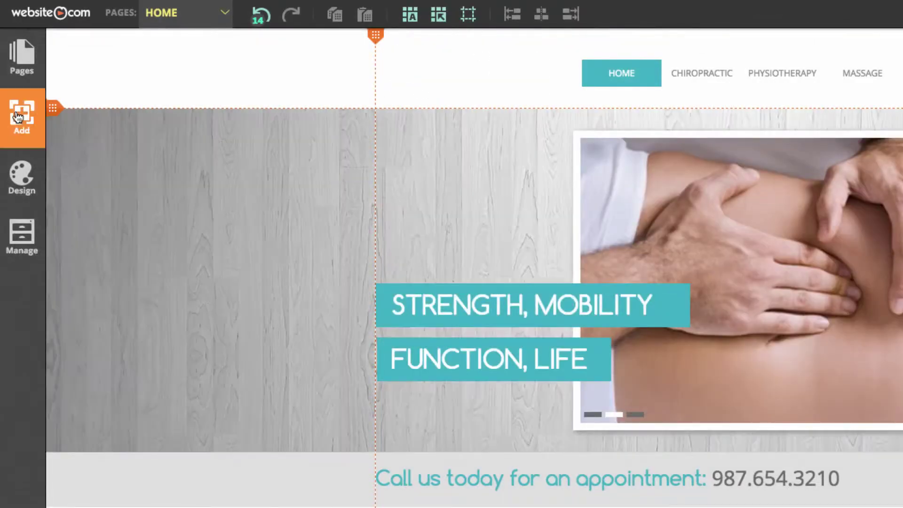
Add a new Image element and move it toward the page centre.
click(22, 127)
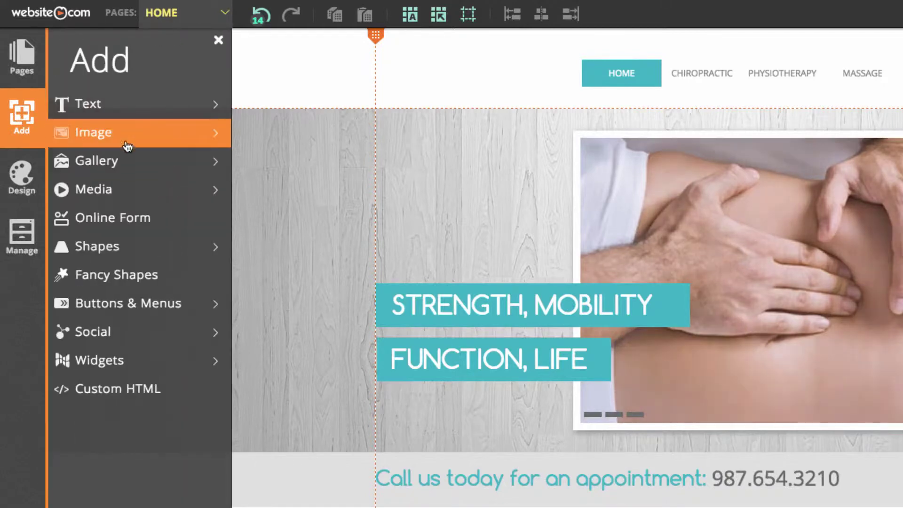
click(124, 139)
click(140, 167)
drag(760, 325, 616, 281)
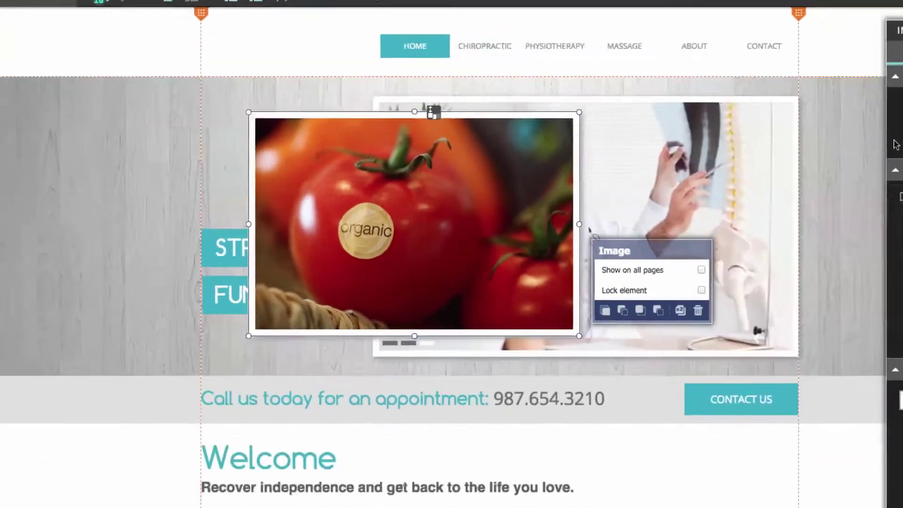
Upload LePhysique/le_physique.png as the new image's picture.
double_click(613, 280)
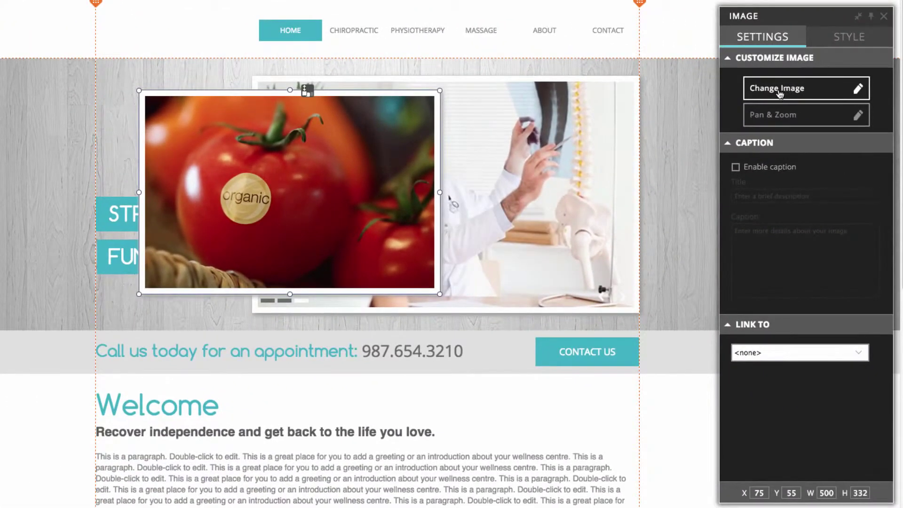
click(778, 92)
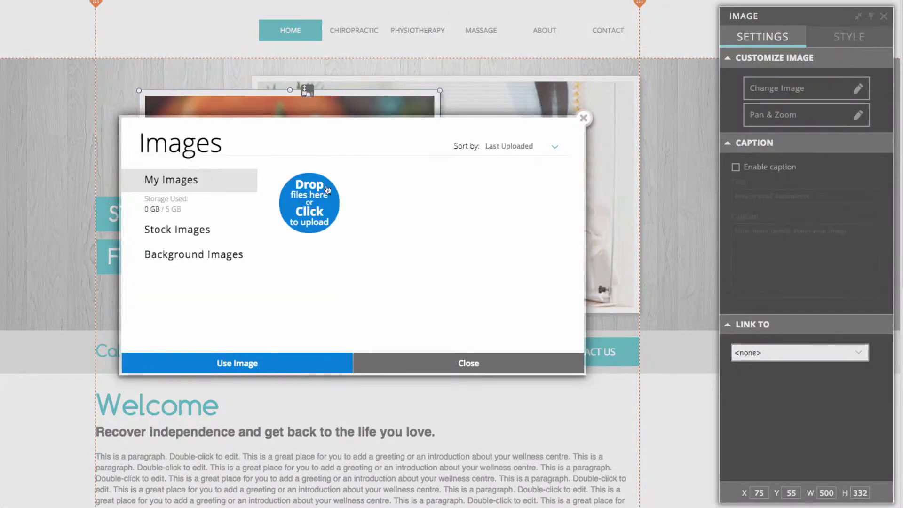
click(322, 207)
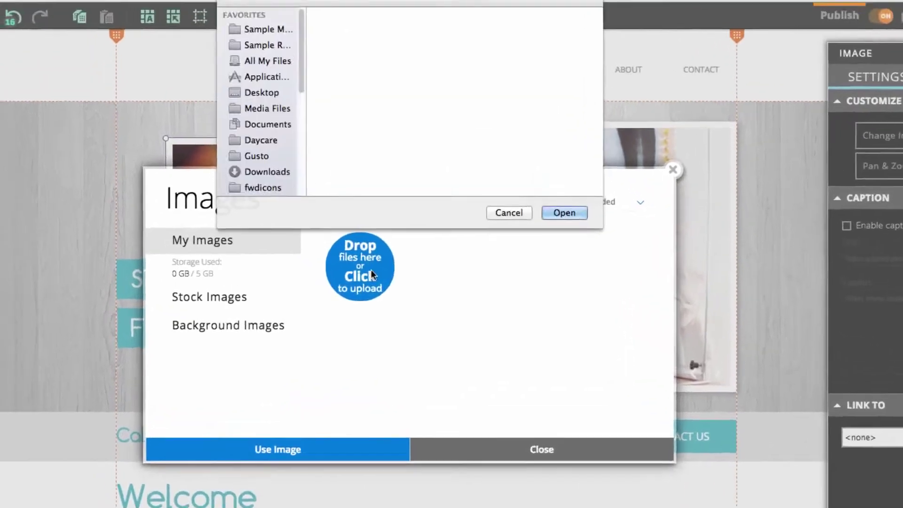
scroll(295, 188, down, 3)
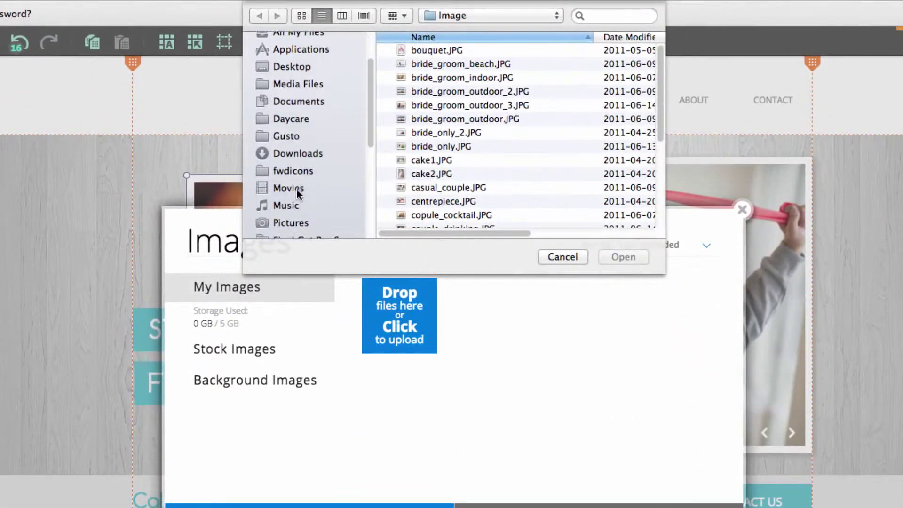
scroll(298, 189, down, 5)
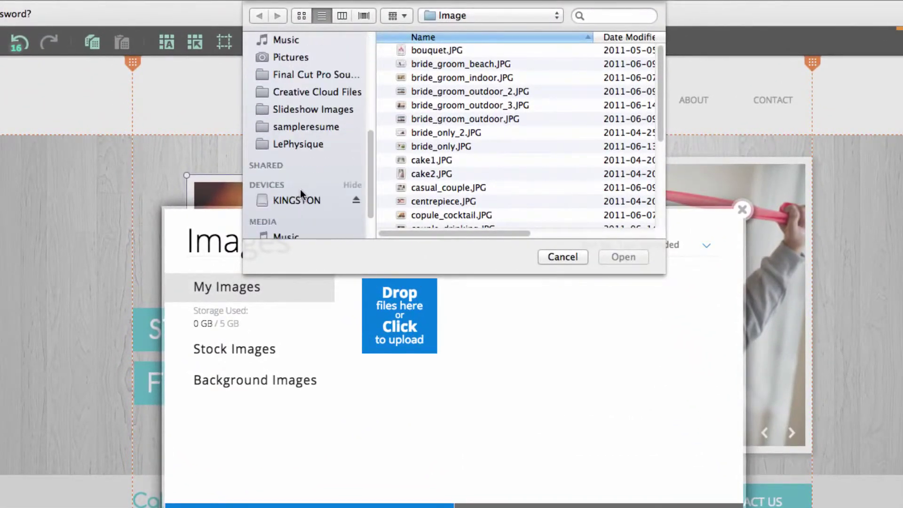
click(303, 151)
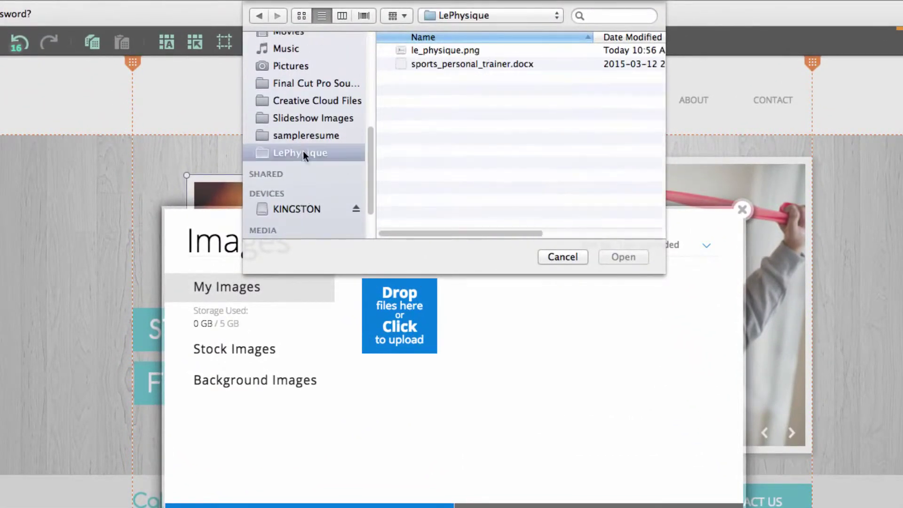
click(439, 50)
click(623, 256)
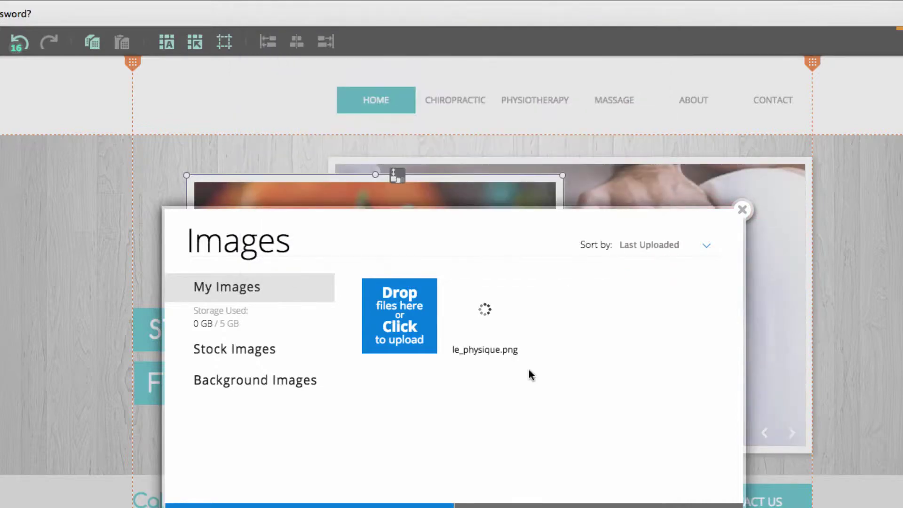
Insert the uploaded logo into the image and shrink it to about 310x215.
mouse_move(503, 320)
click(483, 314)
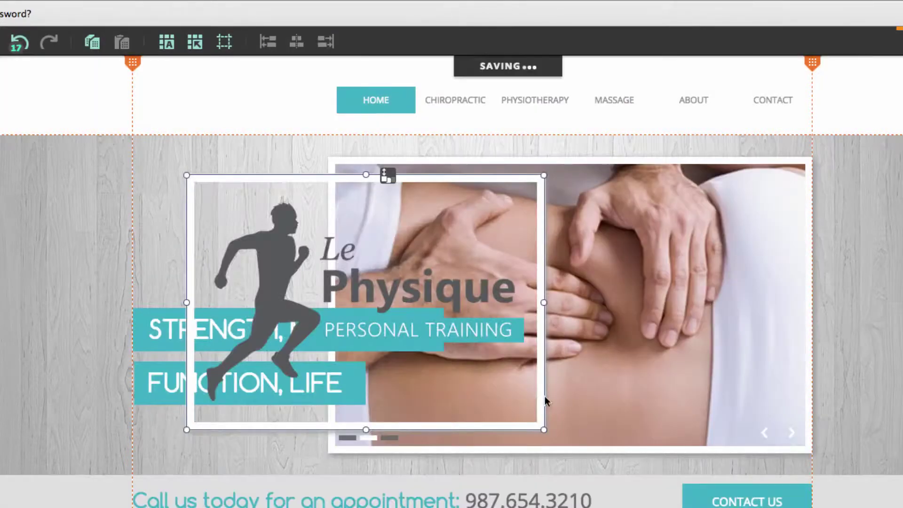
drag(394, 280, 102, 290)
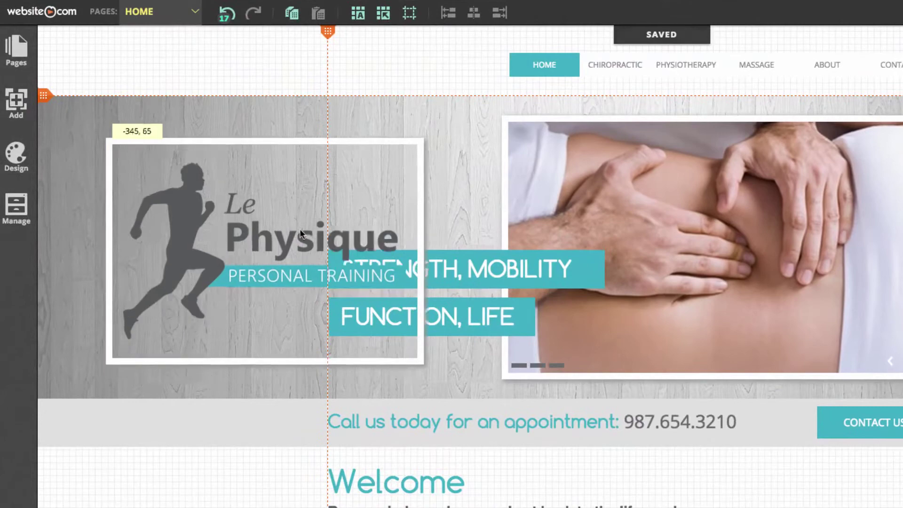
drag(300, 233, 312, 205)
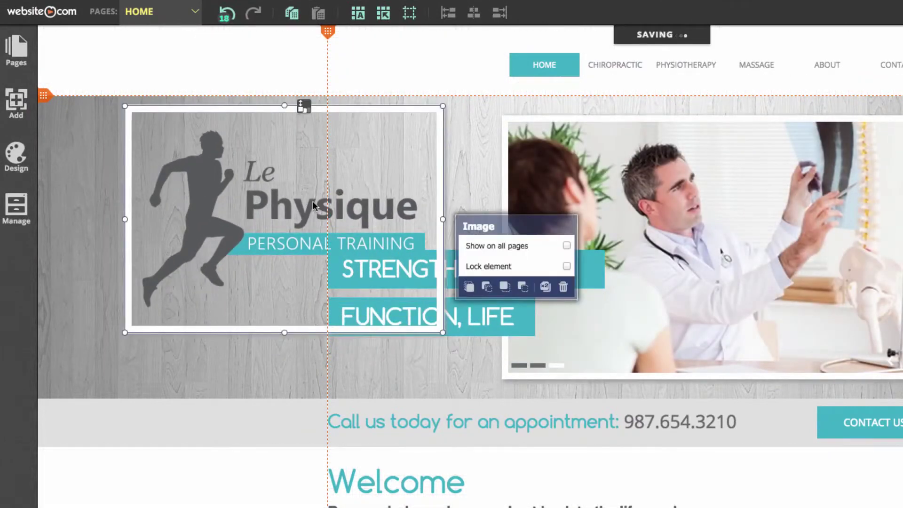
drag(444, 105, 292, 263)
Move the logo into the header left of the navigation and nudge it into place.
drag(178, 305, 447, 61)
click(391, 62)
drag(382, 57, 383, 63)
click(376, 64)
click(266, 54)
click(384, 63)
click(271, 67)
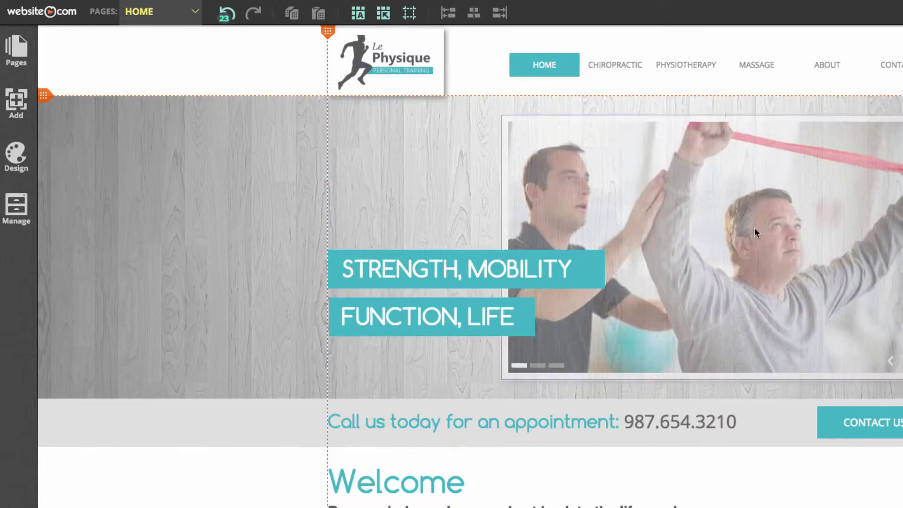
Delete the hero slideshow and add a new image element in its place.
click(676, 212)
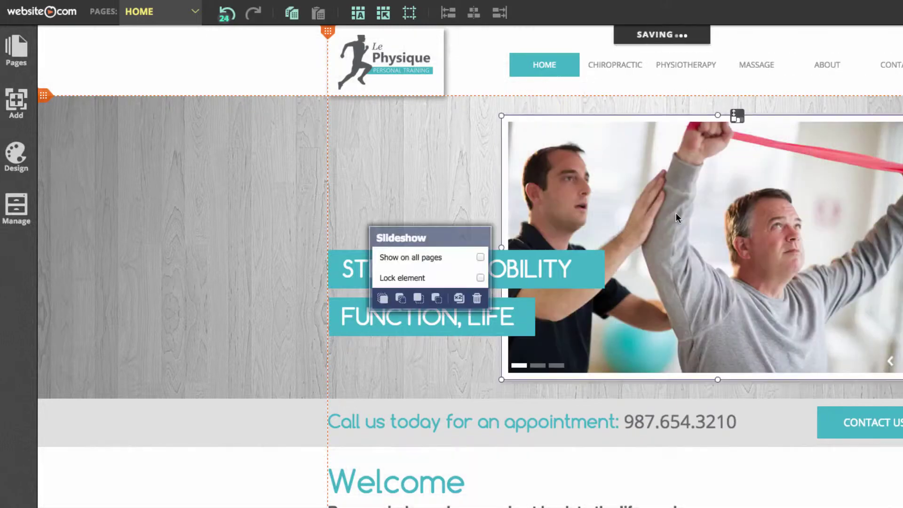
click(477, 298)
click(533, 338)
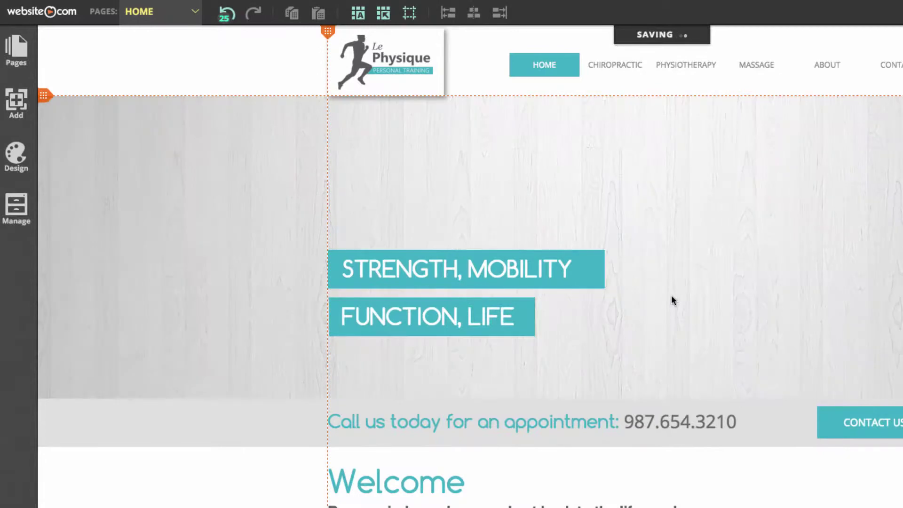
click(20, 105)
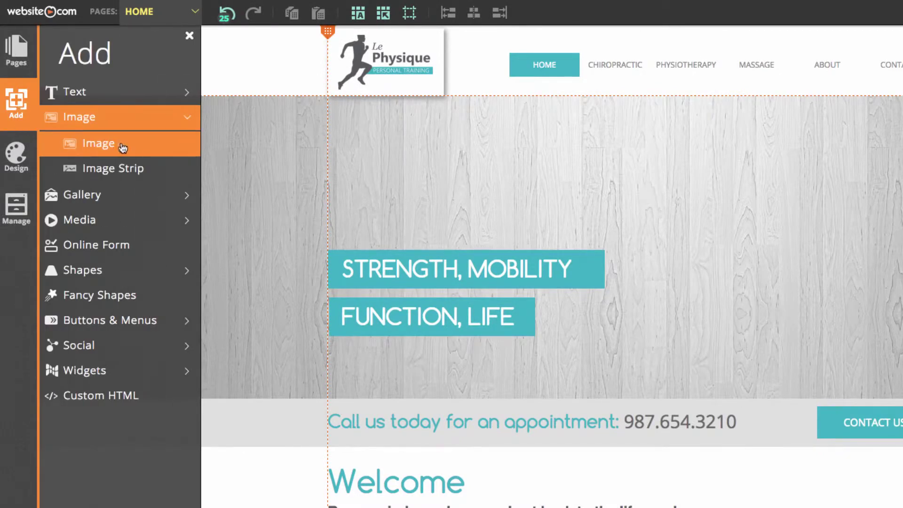
click(108, 147)
drag(670, 305, 710, 223)
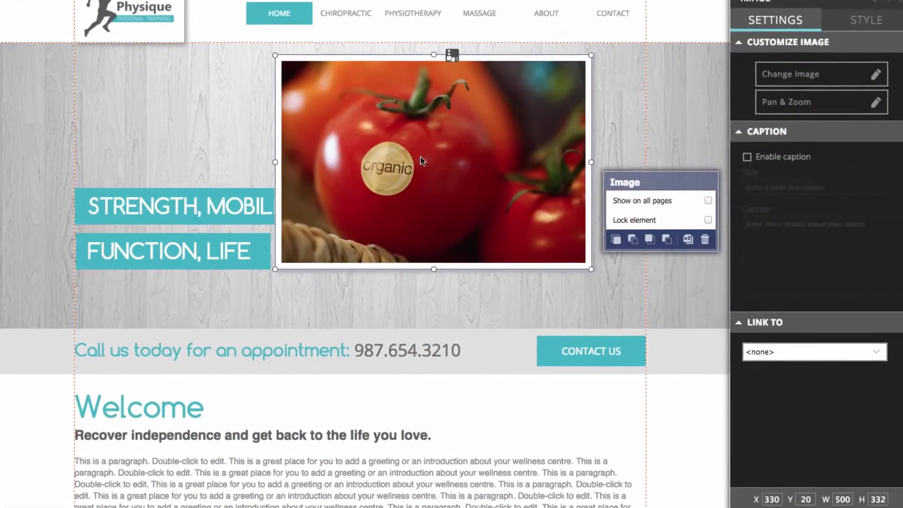
Set the new image to the running-shoes dirt-trail photo from Stock Images > Sport.
click(804, 75)
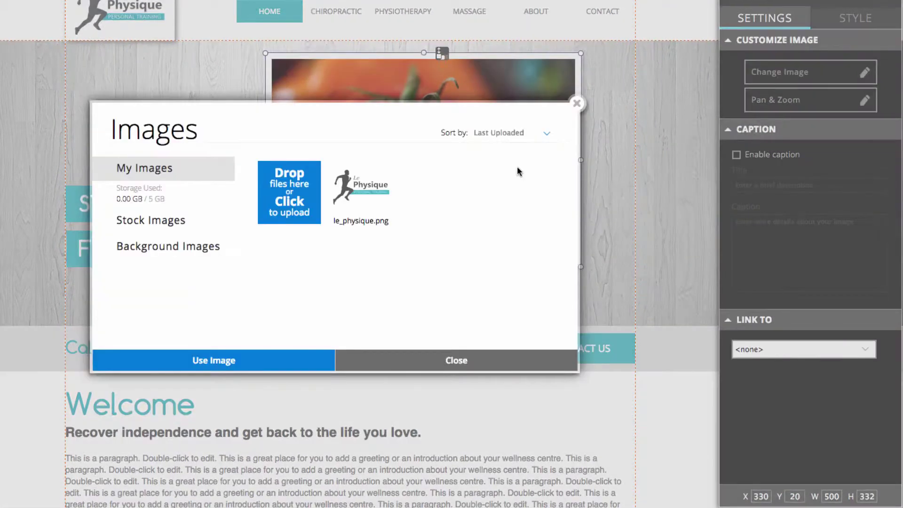
mouse_move(340, 184)
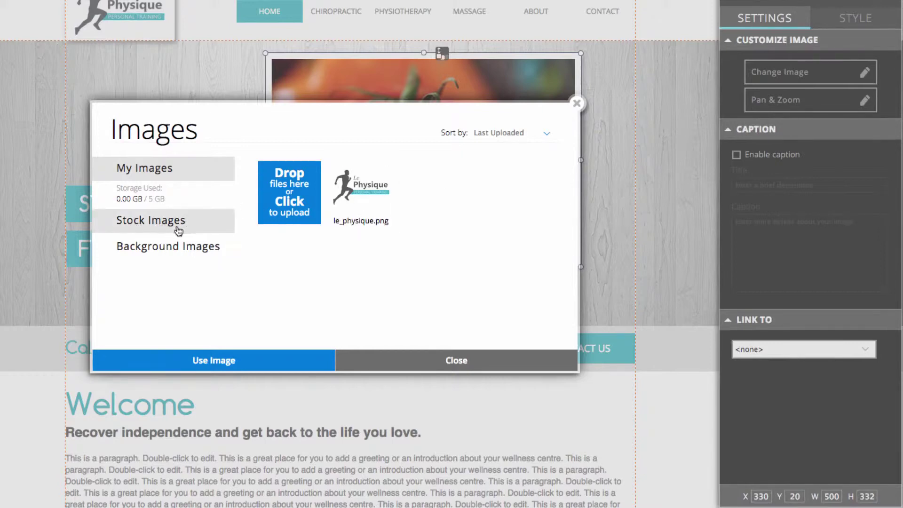
click(151, 223)
scroll(153, 313, down, 8)
scroll(136, 311, down, 10)
scroll(134, 311, down, 5)
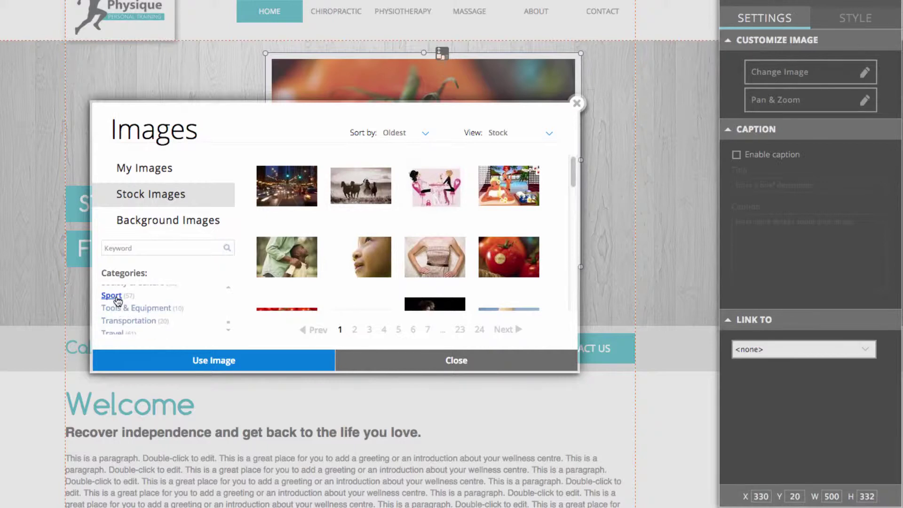
click(117, 297)
mouse_move(437, 248)
scroll(455, 247, down, 2)
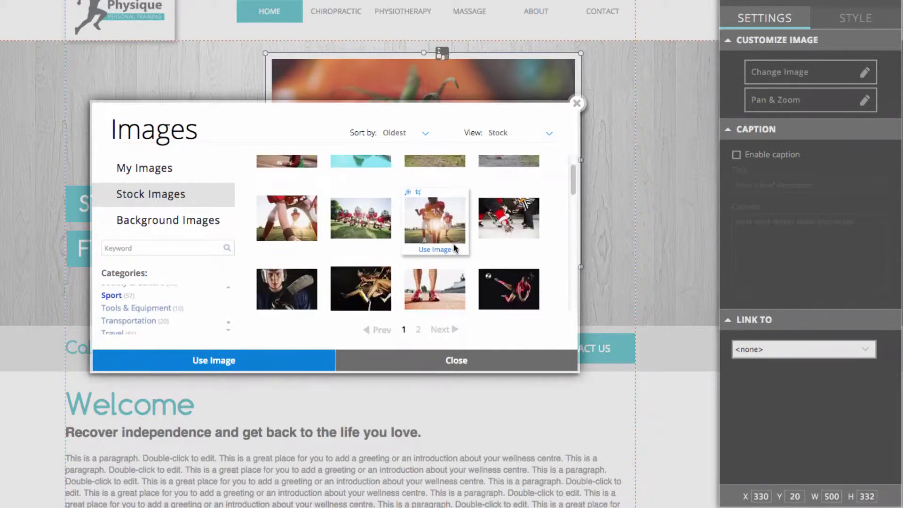
scroll(455, 248, up, 2)
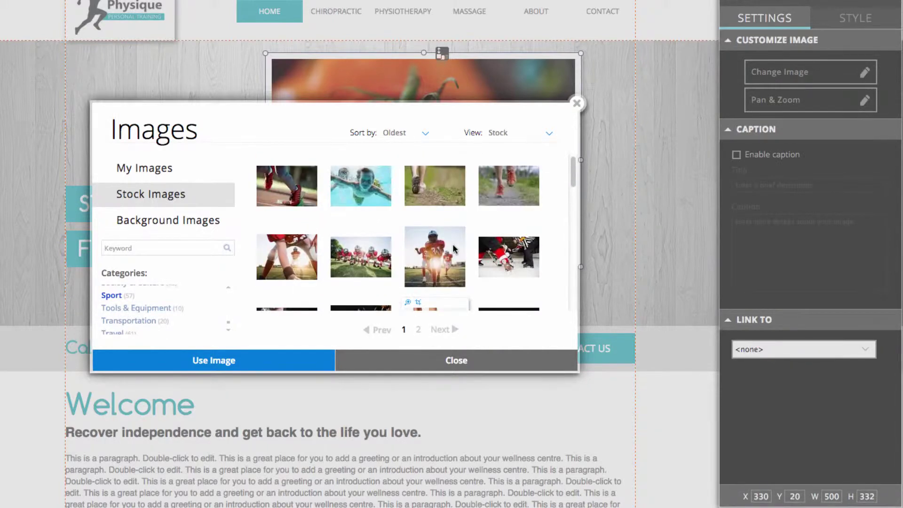
double_click(441, 197)
mouse_move(416, 173)
mouse_down()
mouse_move(433, 176)
mouse_move(414, 176)
mouse_up()
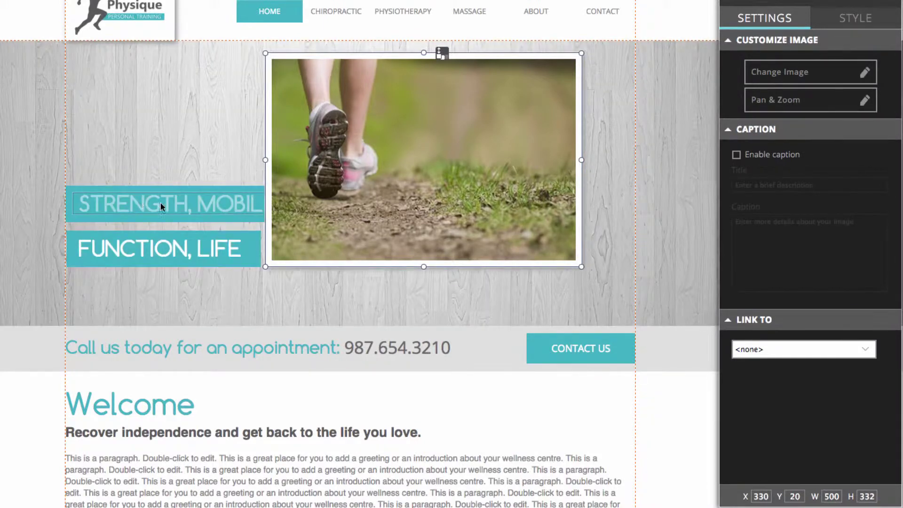
Send the running photo to back, bring it forward twice, then tuck it behind the headline box.
mouse_move(387, 149)
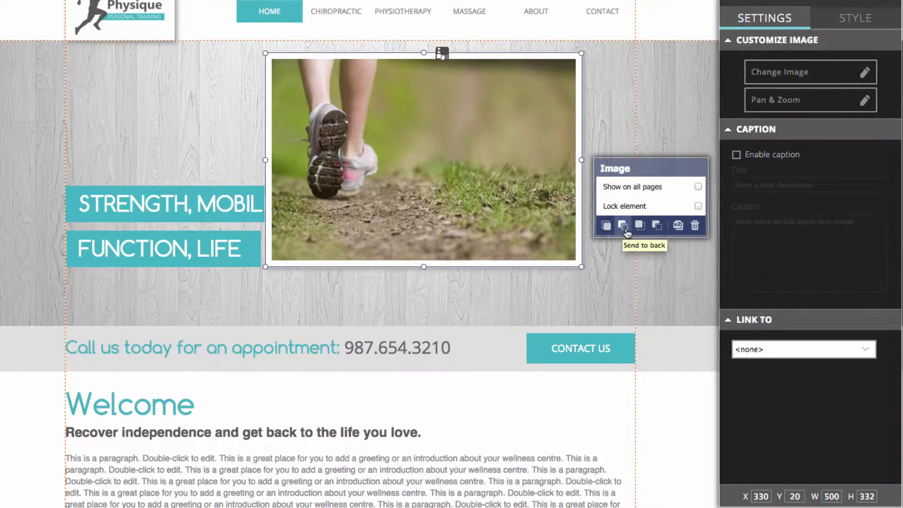
click(626, 230)
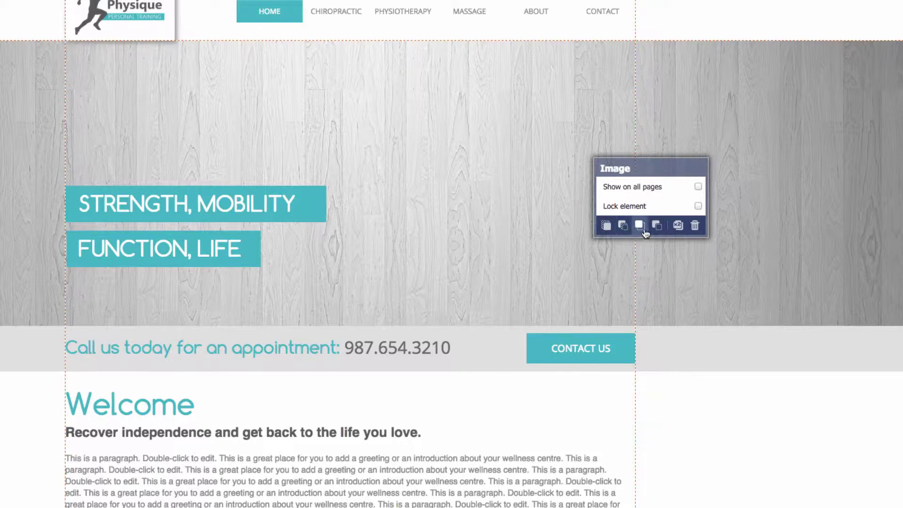
click(640, 226)
click(640, 226)
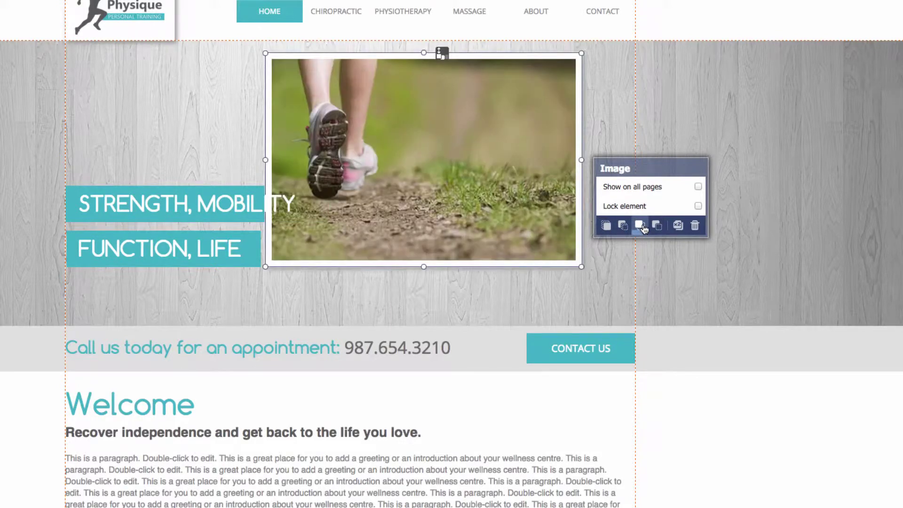
click(657, 226)
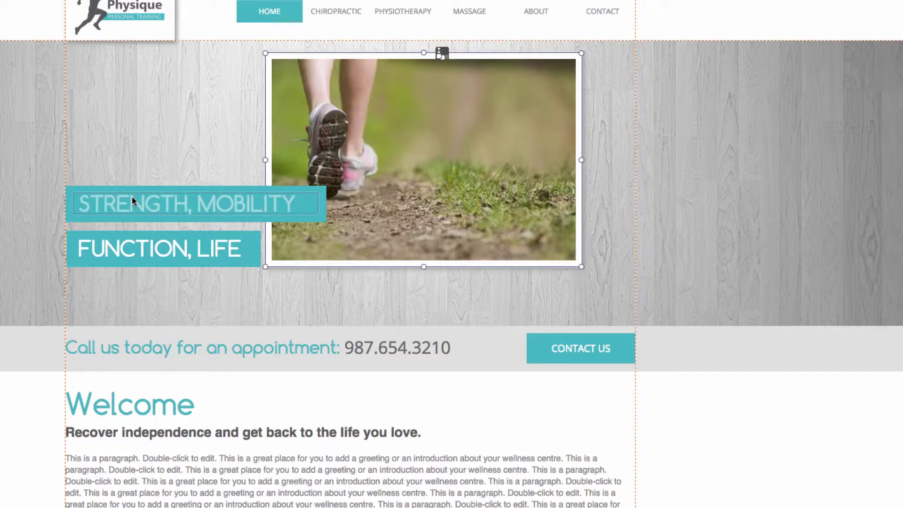
Replace the placeholder paragraph with the Le Physique Personal Training paragraph from sports_personal_trainer.docx.
scroll(243, 260, down, 5)
click(173, 291)
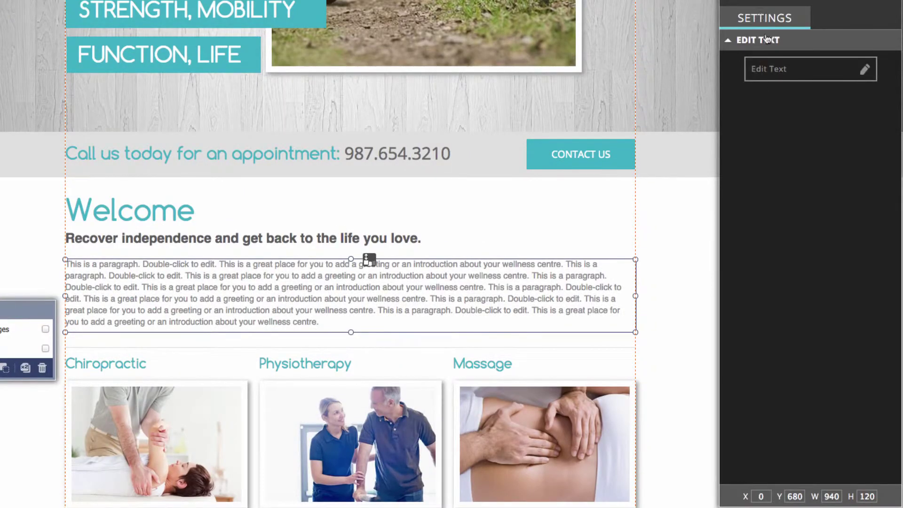
click(769, 71)
drag(331, 322, 62, 259)
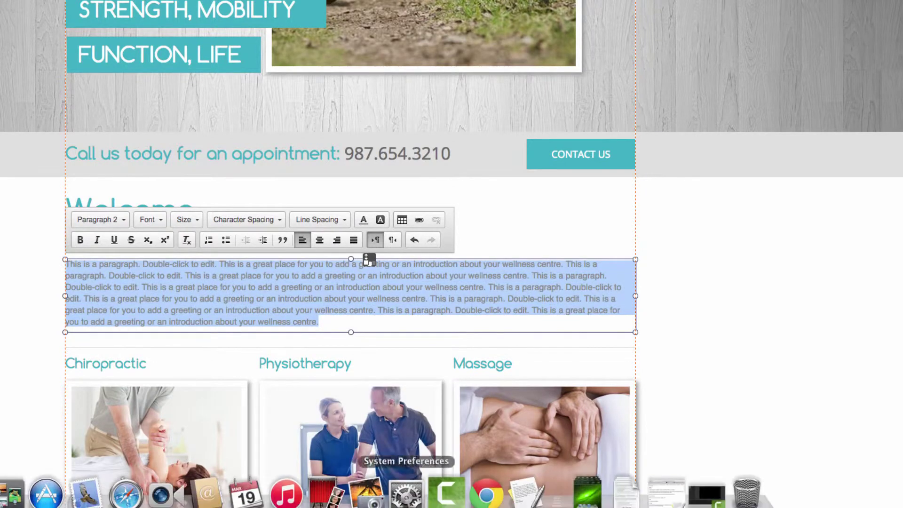
click(527, 494)
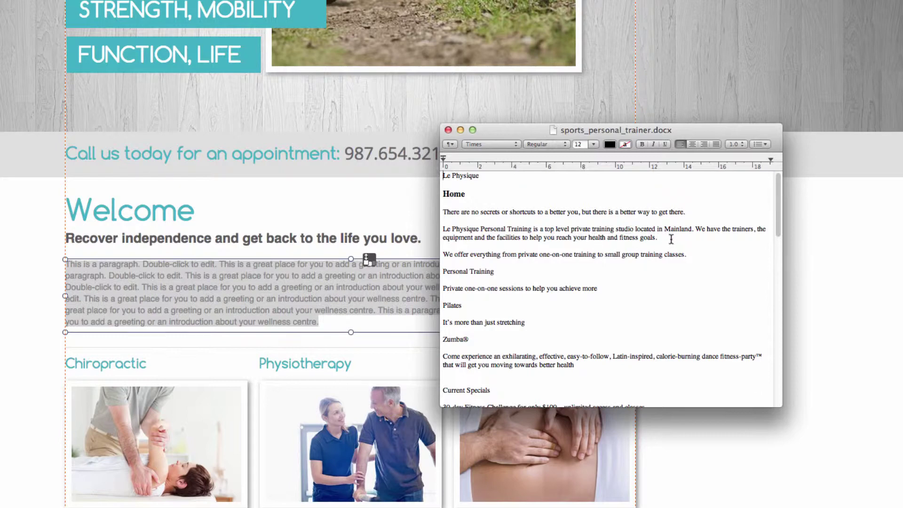
drag(671, 239, 440, 228)
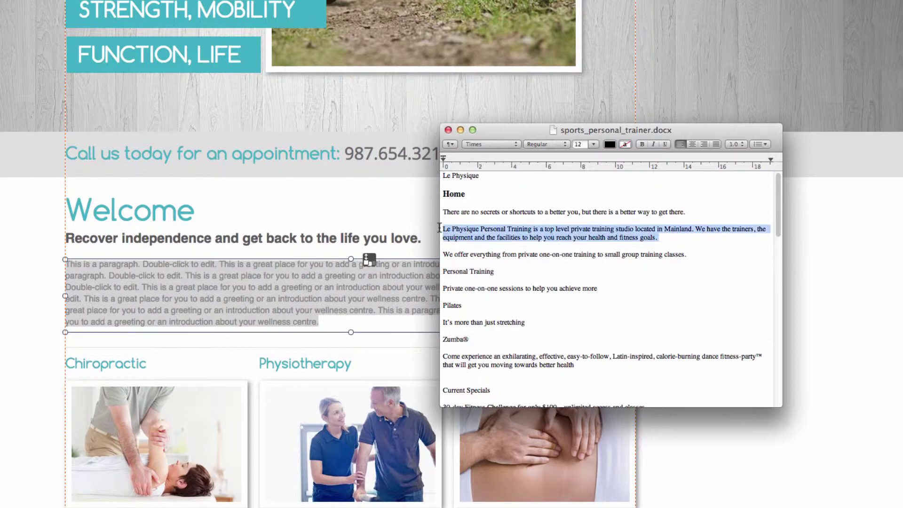
double_click(376, 308)
text(Le Physique Personal Training is a top level private training studio located in Midland. We have the trainers, the equipment and the facilities to help you reach your health and fitness goals.)
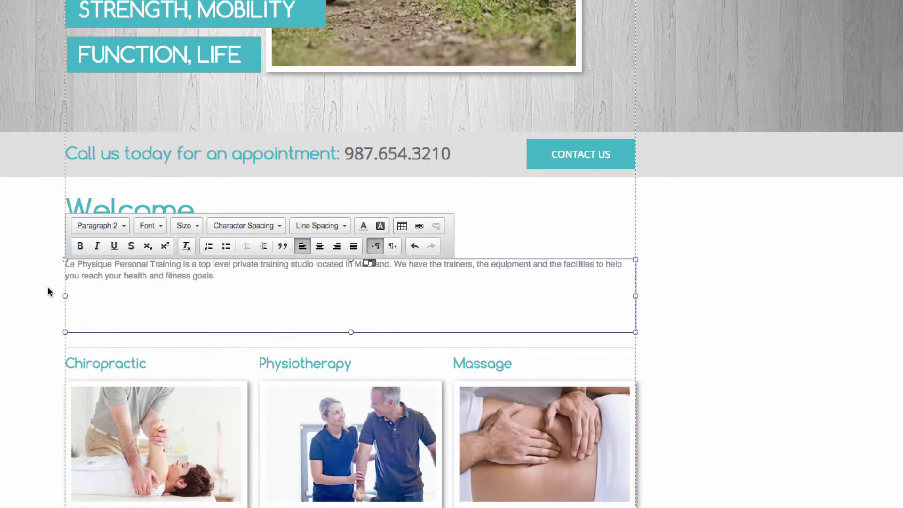
click(20, 287)
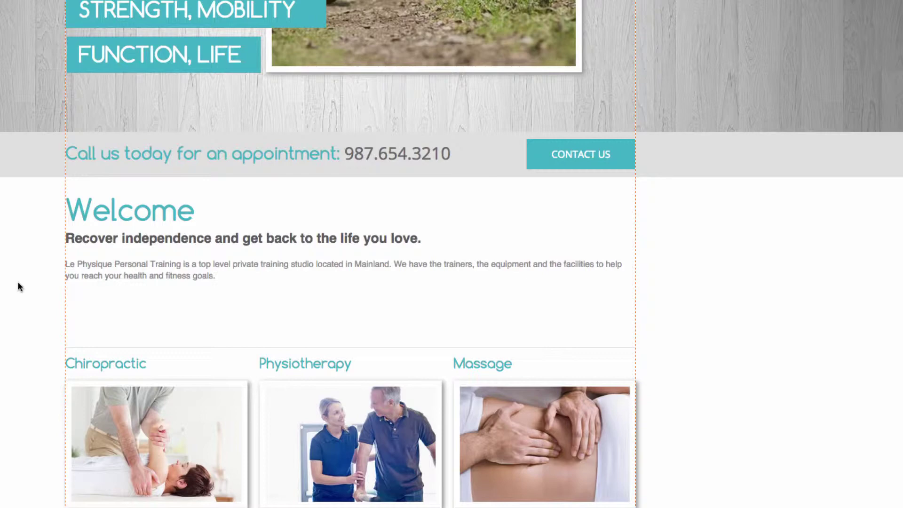
Edit the Welcome subheading and pick the Personal Training and Pilates headings from the document.
click(261, 235)
double_click(262, 235)
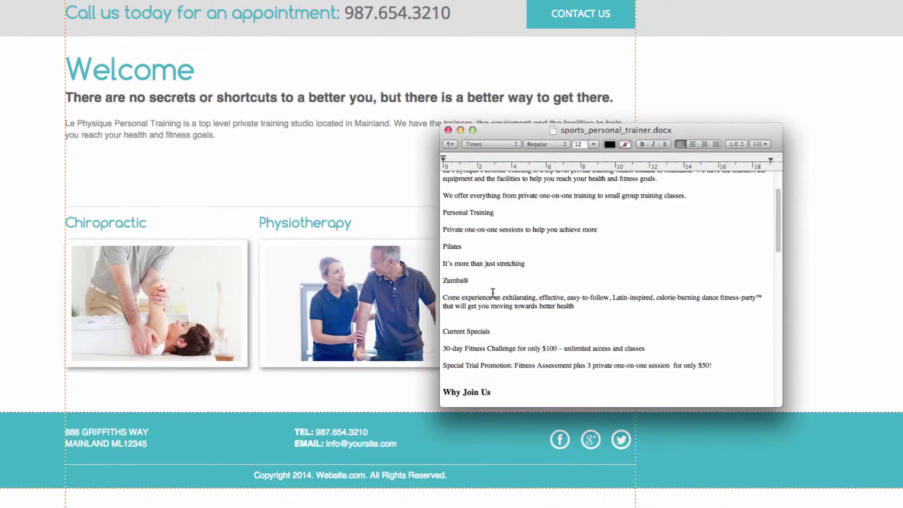
scroll(611, 289, up, 3)
drag(443, 251, 494, 252)
double_click(106, 223)
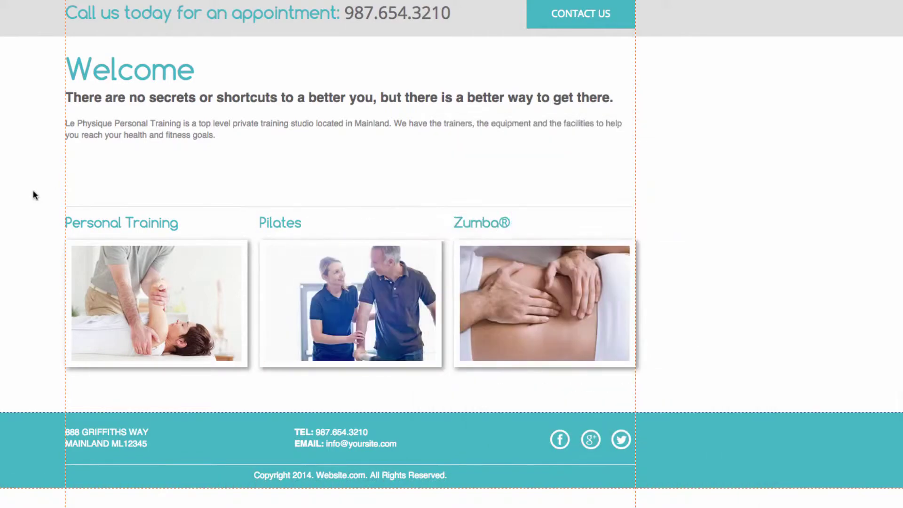
scroll(33, 195, up, 5)
scroll(451, 254, down, 7)
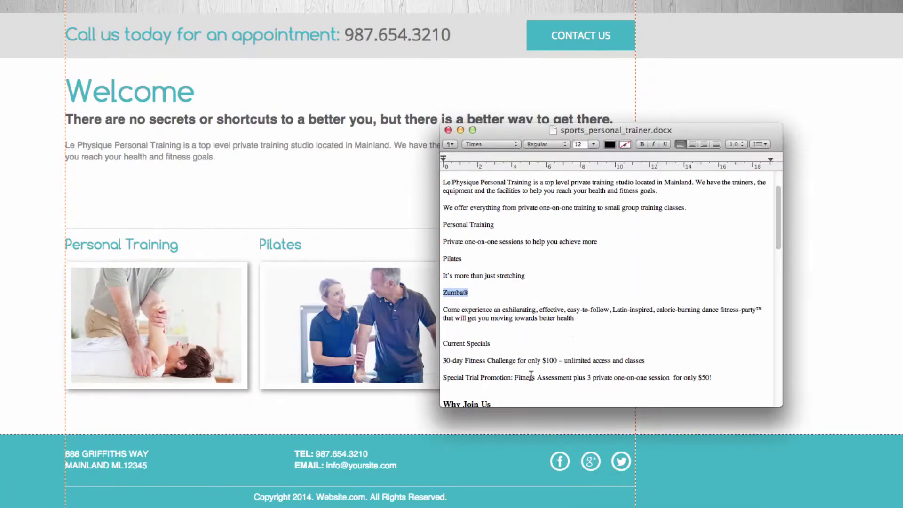
scroll(612, 310, down, 2)
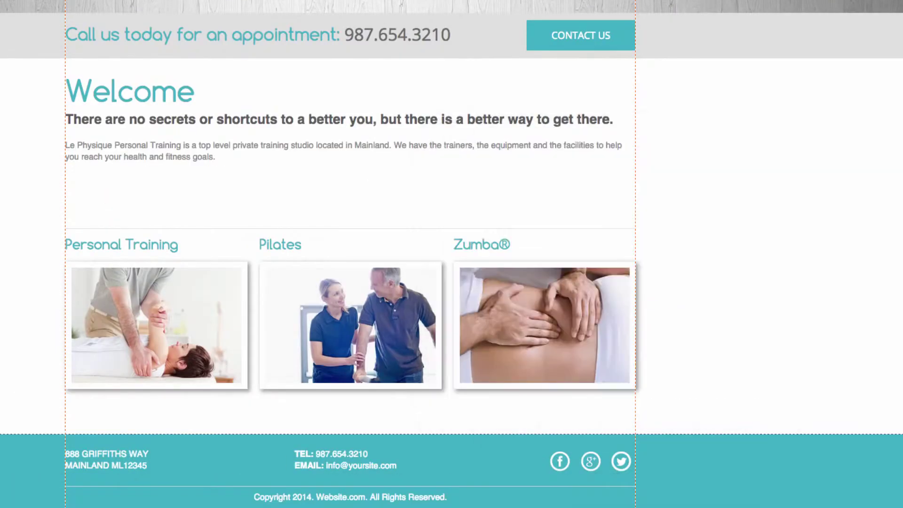
scroll(452, 254, down, 2)
scroll(452, 254, up, 8)
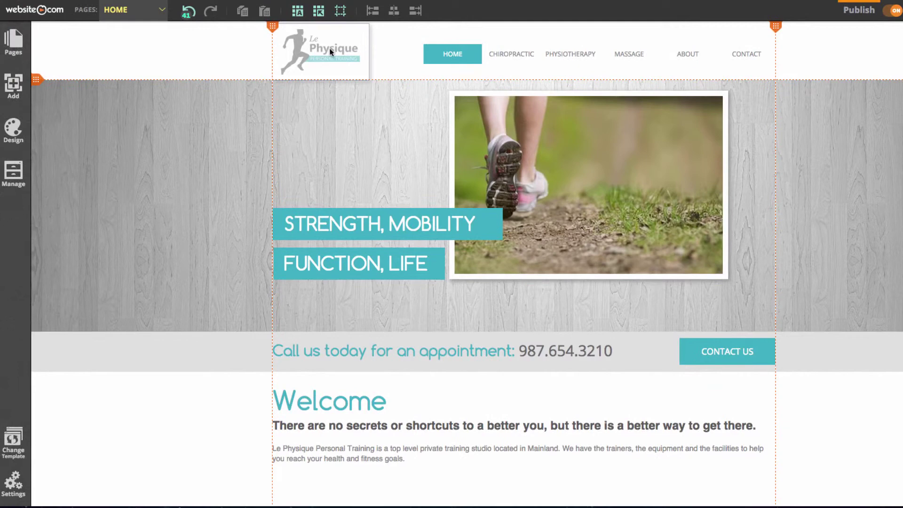
Show the logo on all pages and apply image style Preset 1.
click(330, 52)
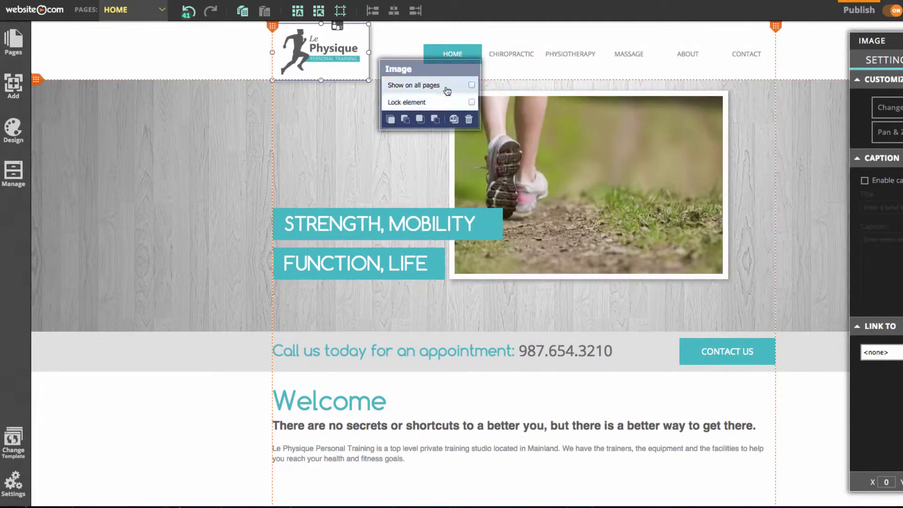
click(471, 85)
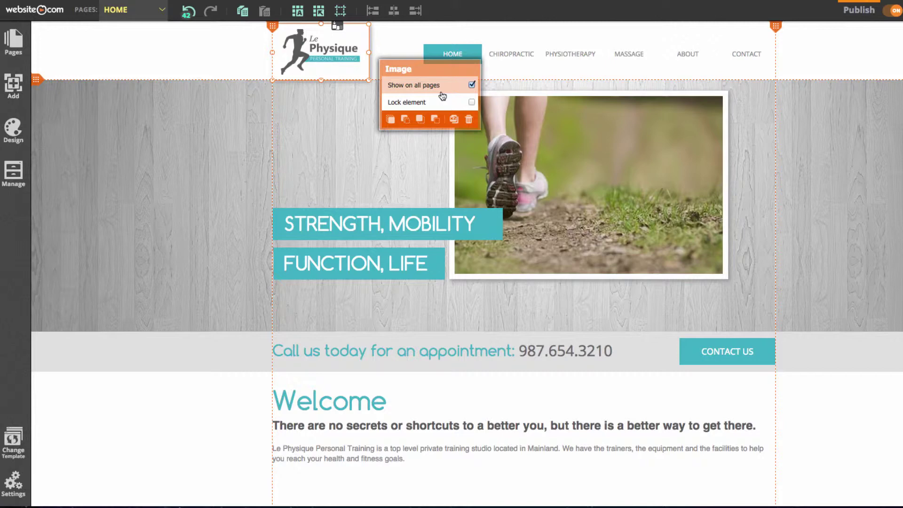
click(325, 58)
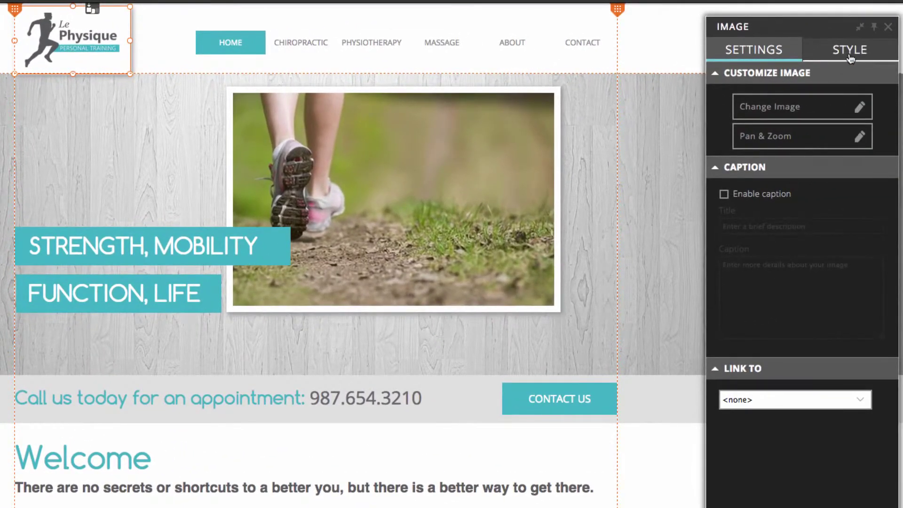
click(835, 55)
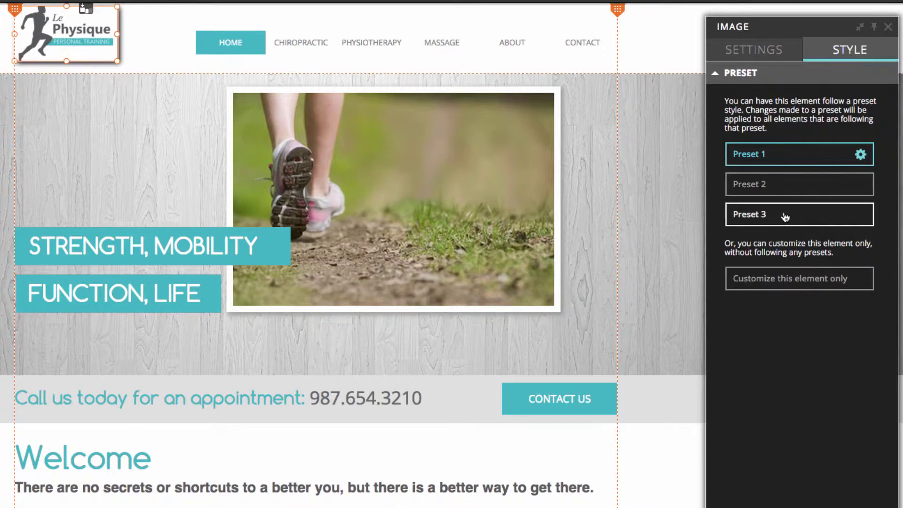
click(779, 162)
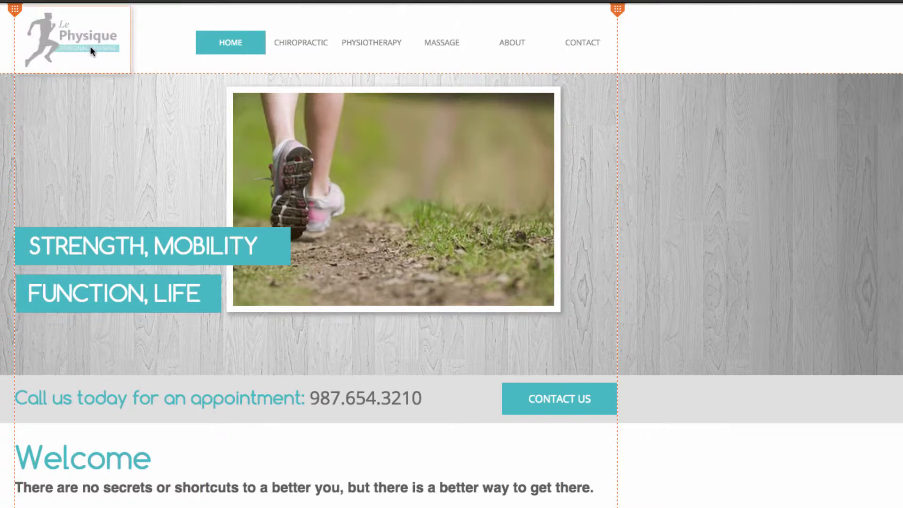
Switch the logo to framed, shadowed Preset 3 and shift it slightly right.
click(67, 39)
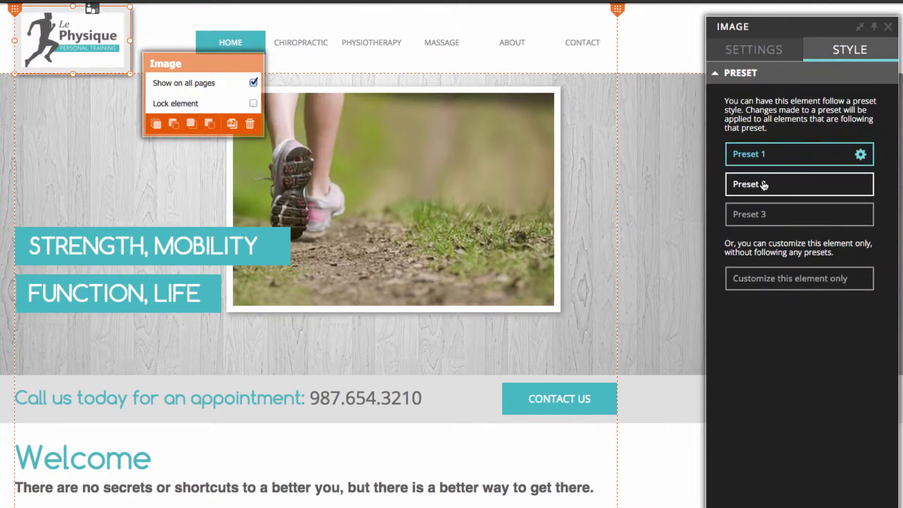
click(764, 216)
drag(74, 40, 89, 44)
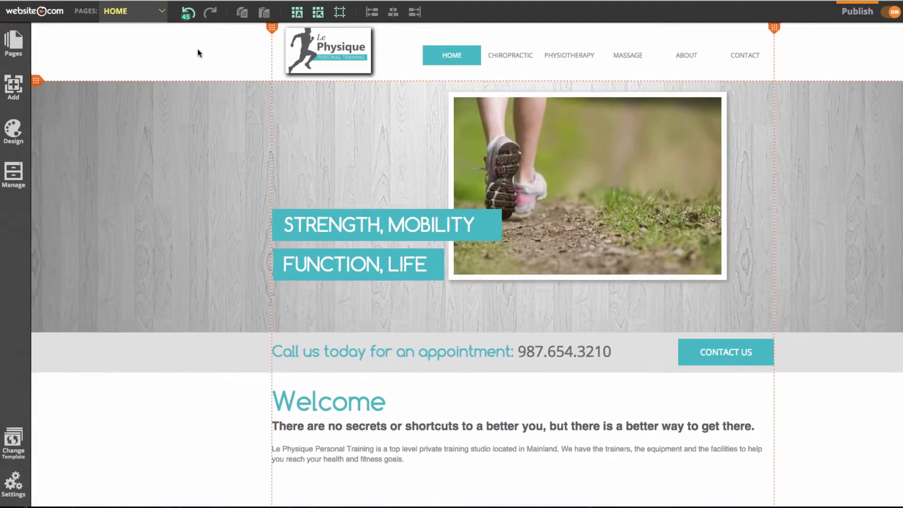
Open the Personal Training photo's image picker and browse the Sport stock images.
scroll(196, 52, down, 2)
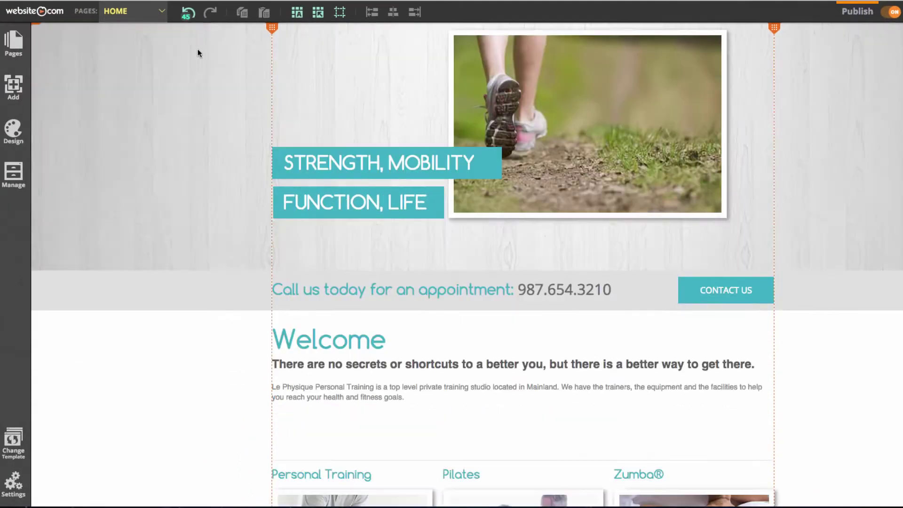
scroll(198, 52, down, 10)
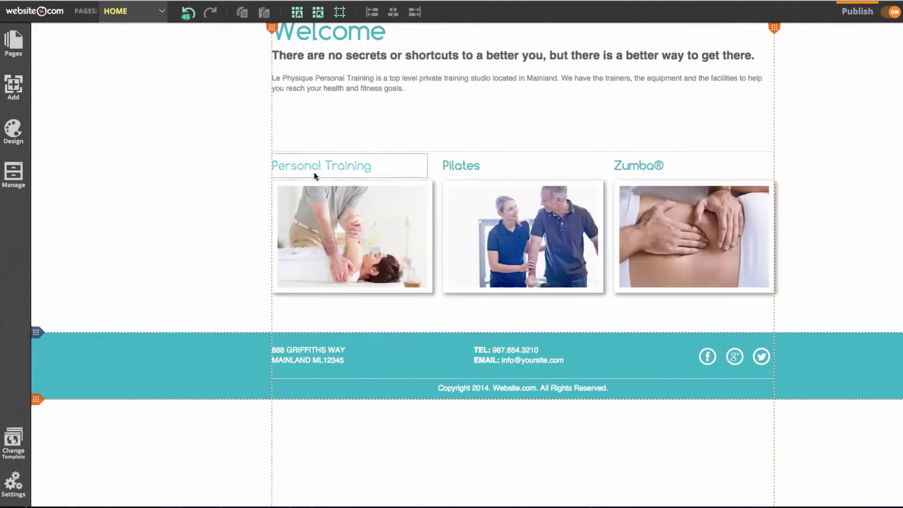
double_click(346, 238)
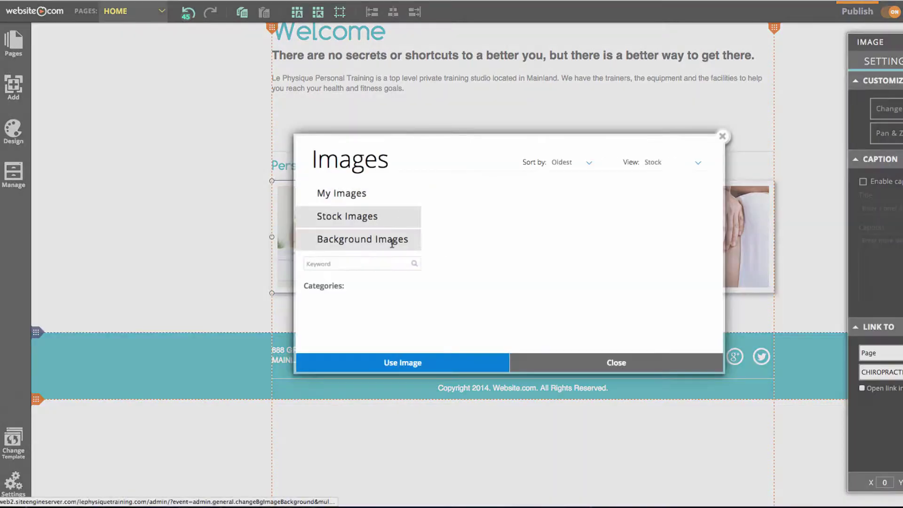
scroll(346, 309, down, 3)
click(312, 322)
scroll(564, 263, down, 2)
scroll(545, 280, down, 3)
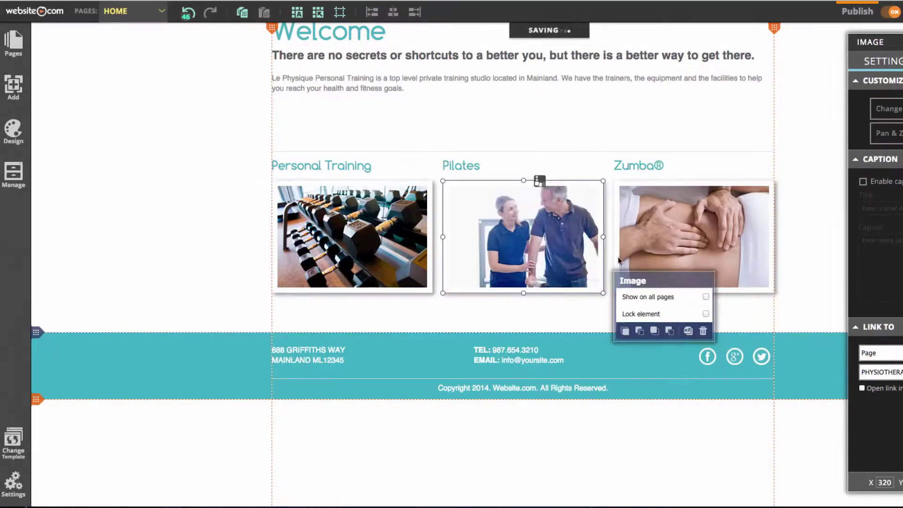
Replace the Pilates photo with a Sport stock image.
click(892, 112)
scroll(329, 316, down, 3)
click(312, 306)
click(662, 307)
double_click(661, 253)
Replace the Zumba® massage picture with a stock photo of smiling women exercising.
click(347, 216)
scroll(333, 320, down, 5)
scroll(333, 320, up, 3)
click(312, 306)
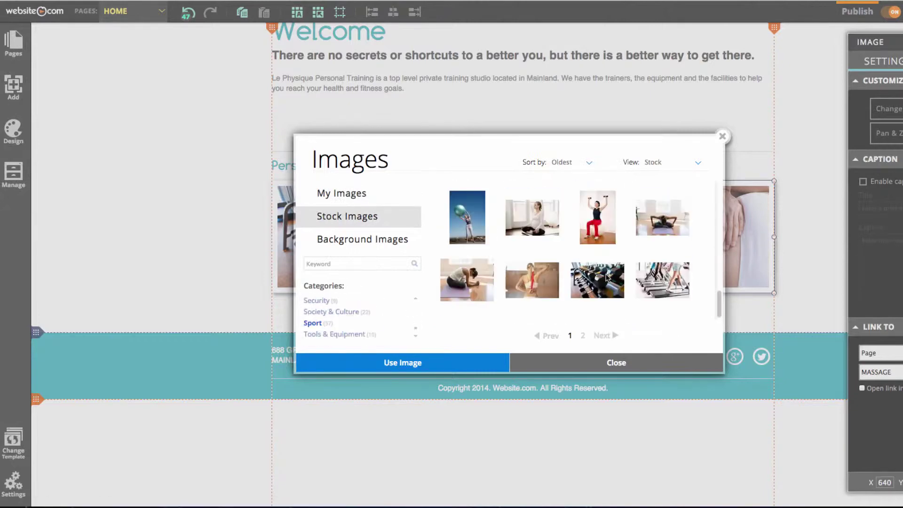
click(583, 335)
double_click(467, 209)
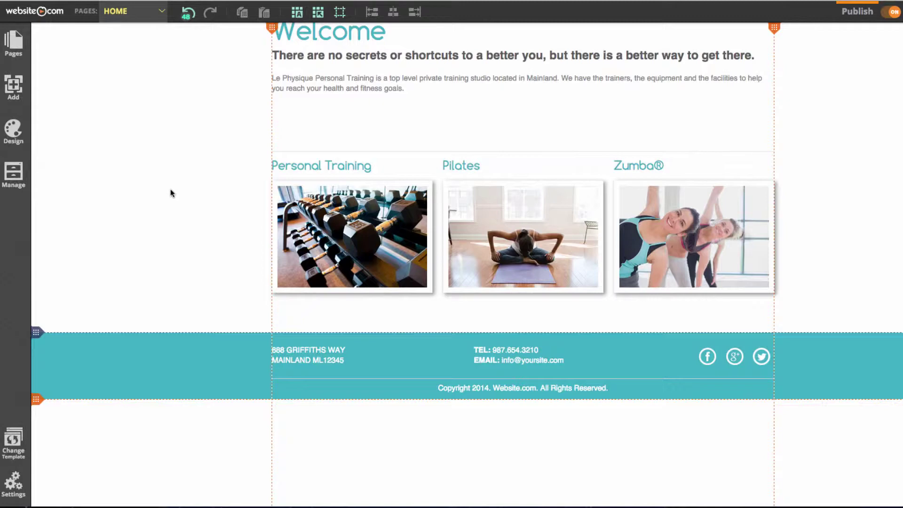
scroll(170, 193, up, 5)
scroll(170, 192, up, 4)
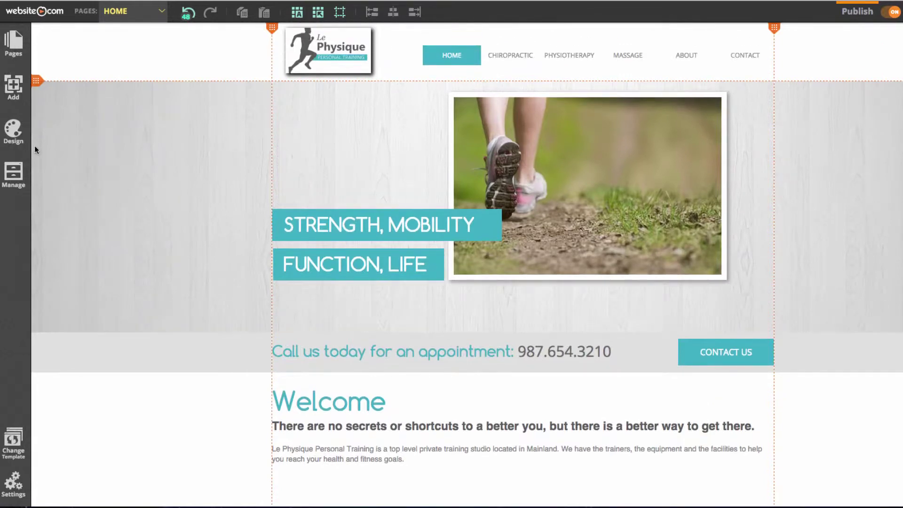
click(17, 129)
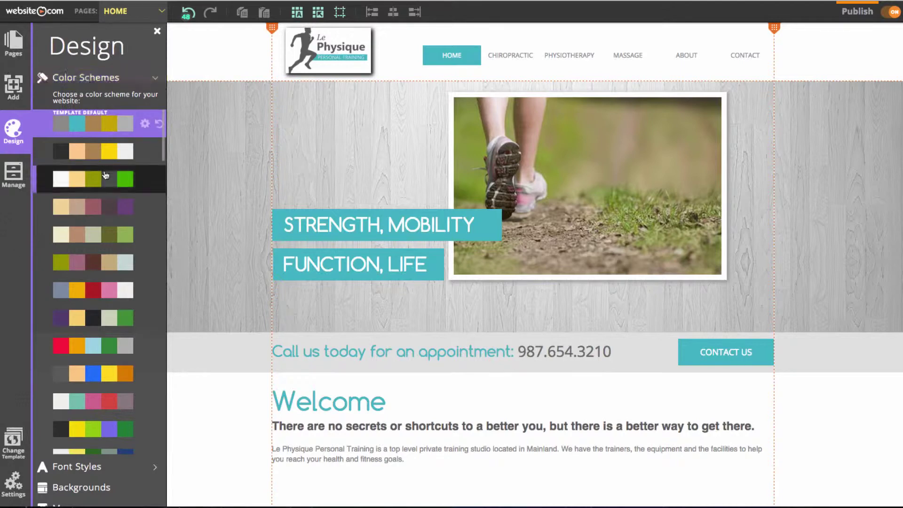
click(105, 206)
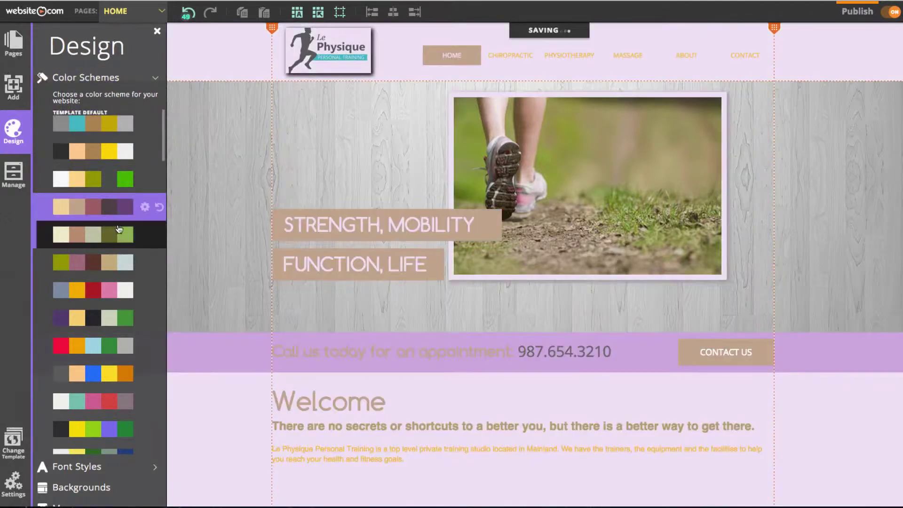
click(106, 264)
click(111, 322)
click(111, 349)
click(110, 373)
click(93, 123)
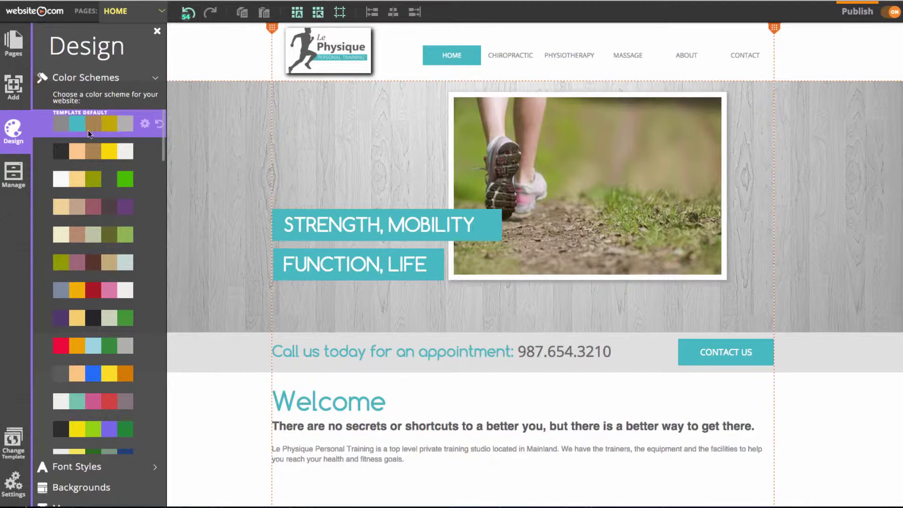
click(215, 54)
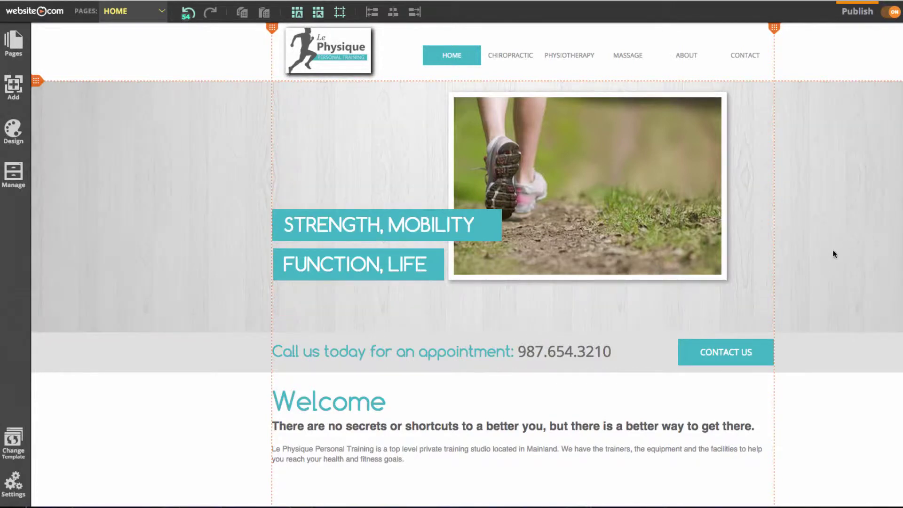
Set the hero strip's background image to the Sport stock sprinters photo.
click(203, 189)
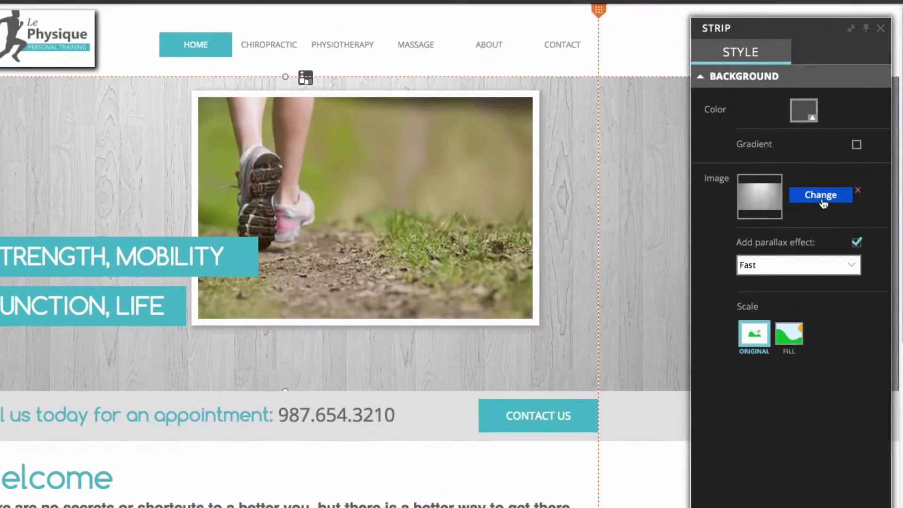
click(823, 203)
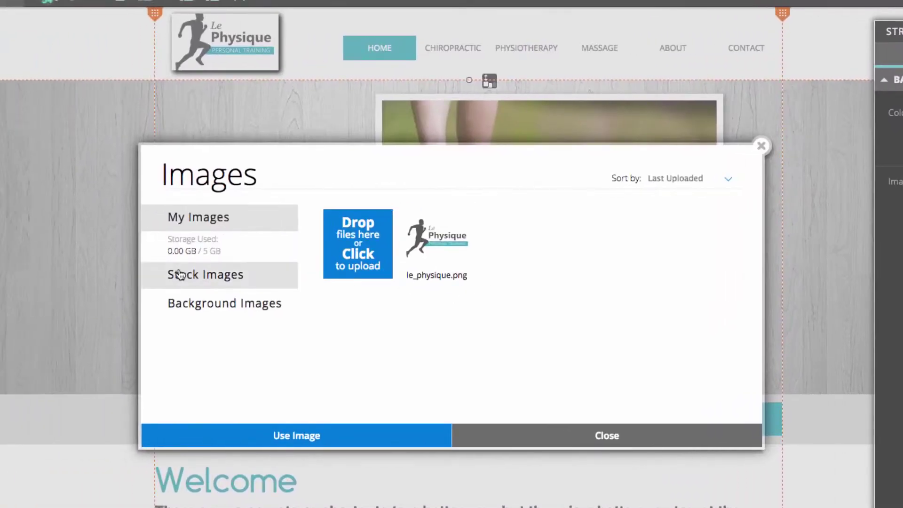
click(216, 281)
scroll(202, 366, down, 3)
scroll(197, 371, down, 10)
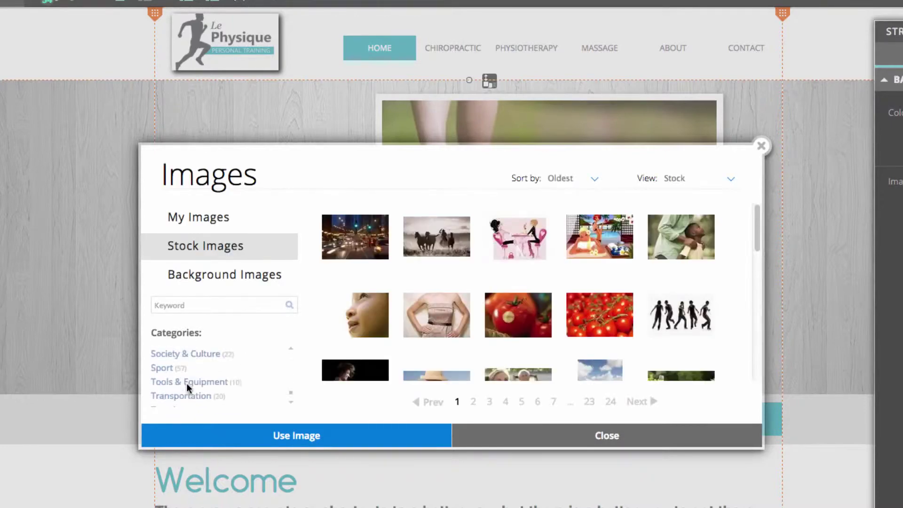
click(169, 389)
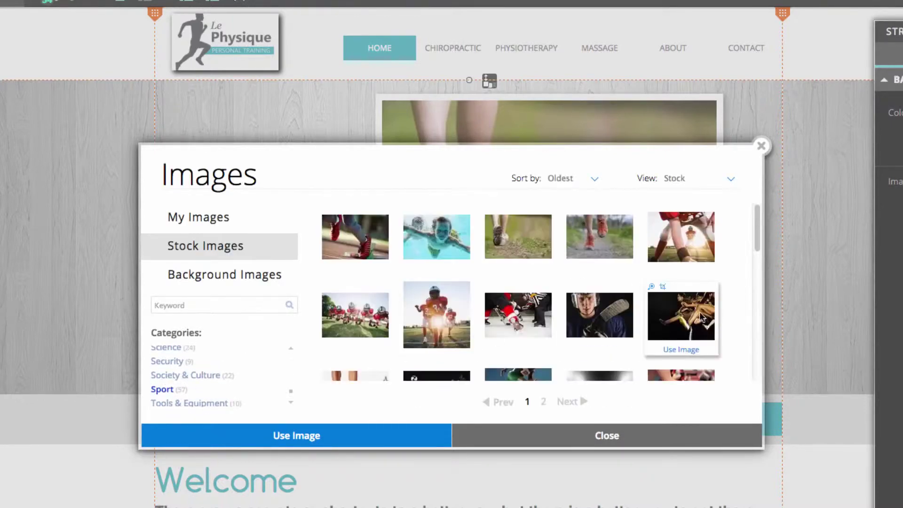
click(678, 320)
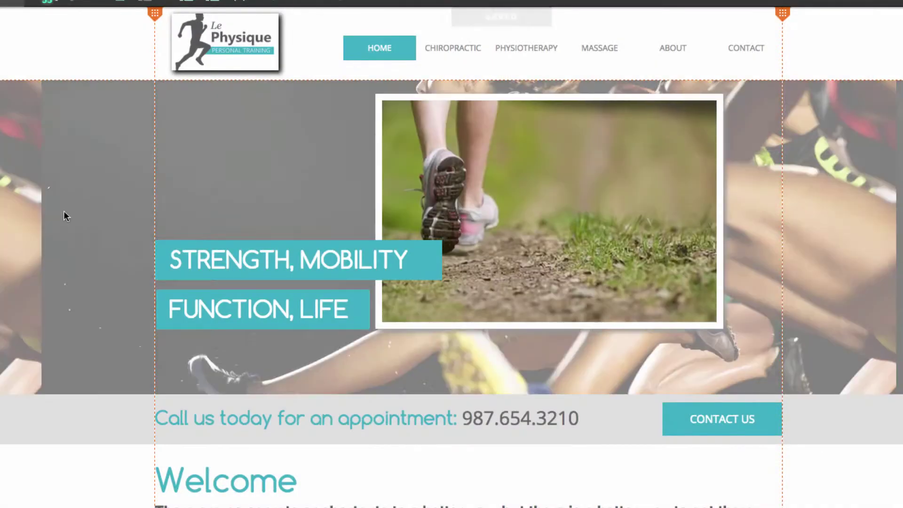
Set the strip background's Scale to Fill and close the style settings.
click(64, 210)
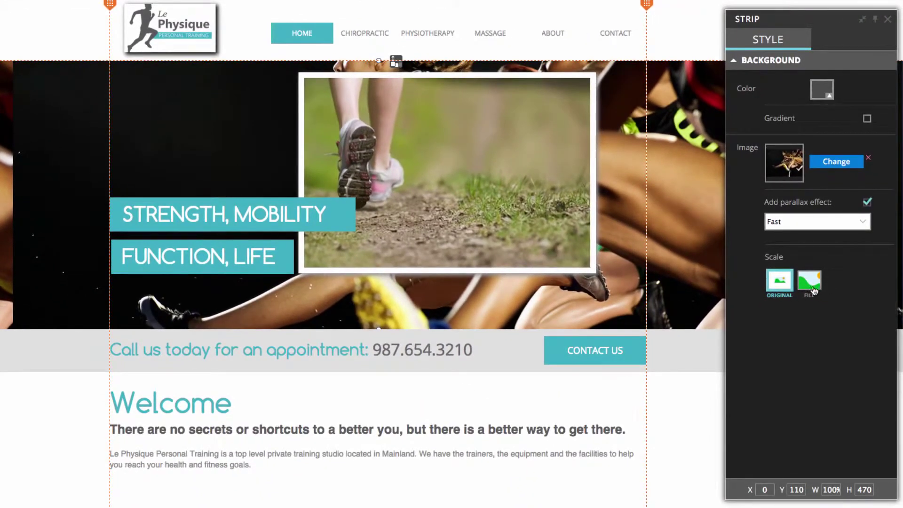
click(814, 290)
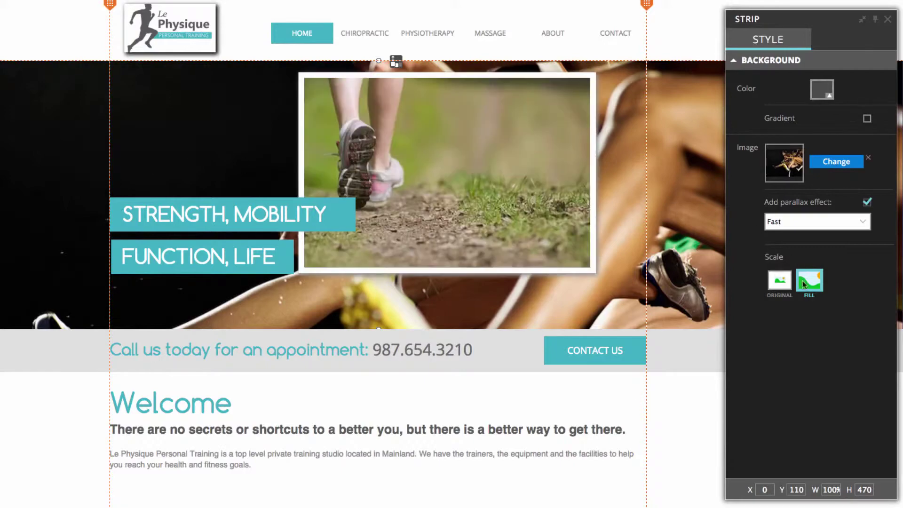
click(28, 40)
scroll(620, 290, down, 3)
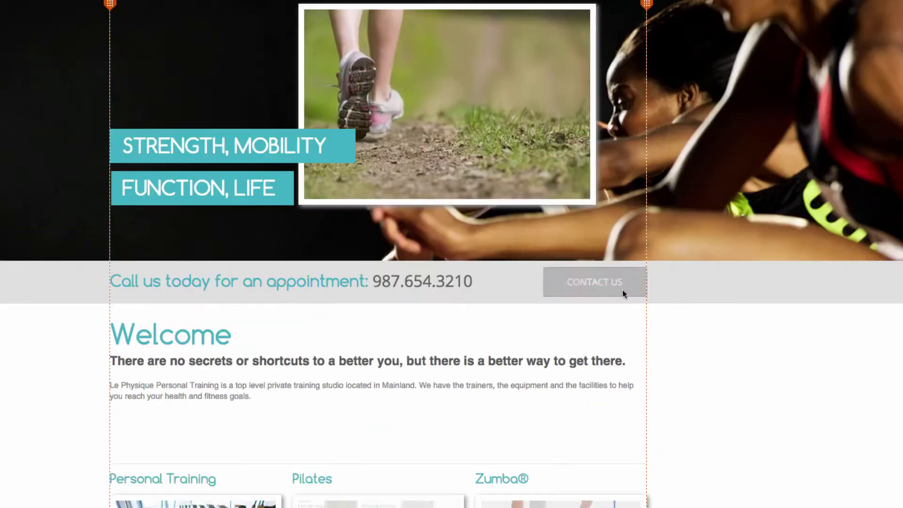
scroll(697, 366, down, 3)
scroll(691, 357, up, 6)
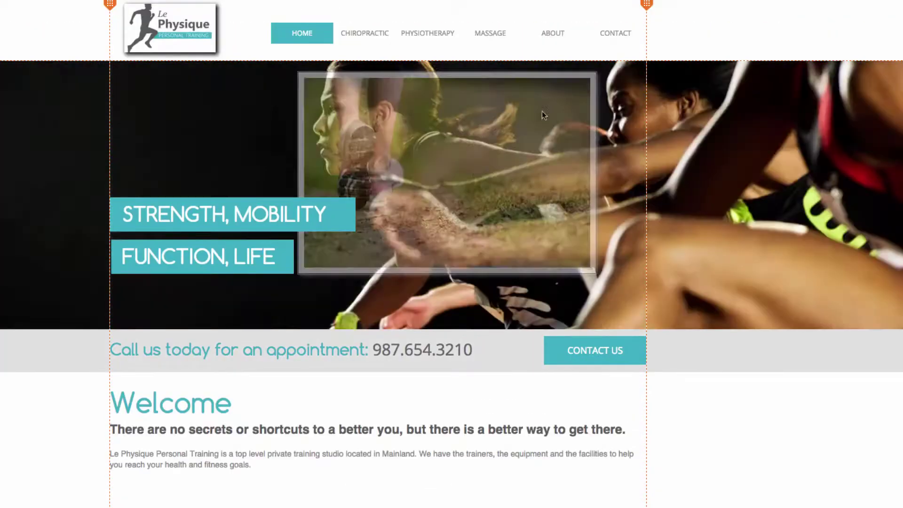
scroll(760, 274, down, 1)
scroll(739, 347, up, 1)
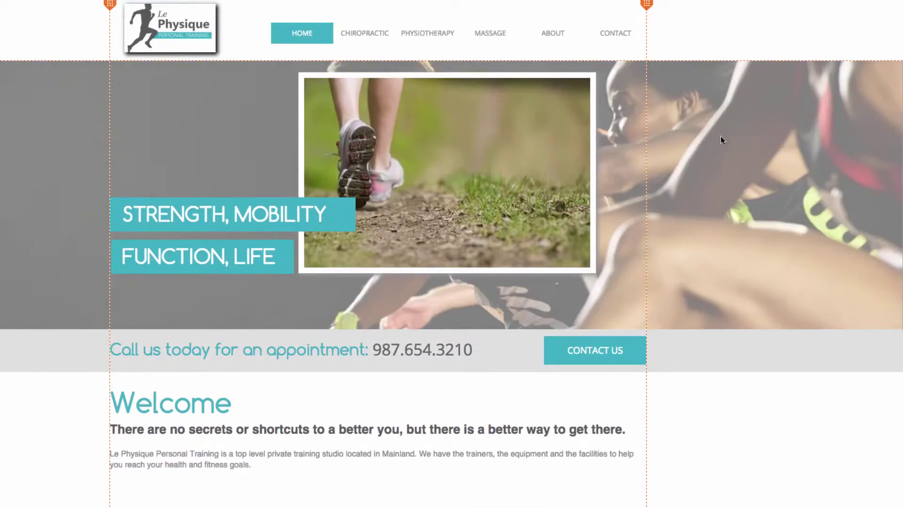
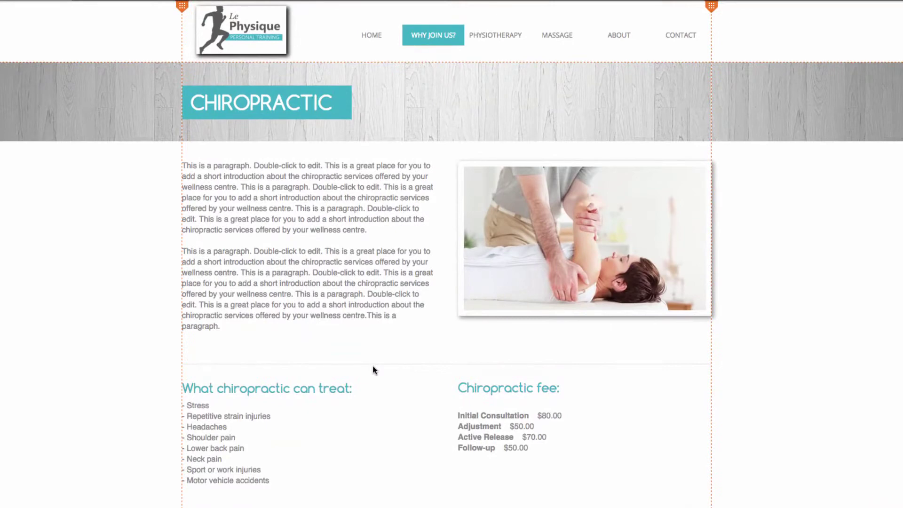
Replace the first placeholder paragraph with the Motivation text copied from the TextEdit document.
double_click(326, 267)
key(super+a)
click(795, 491)
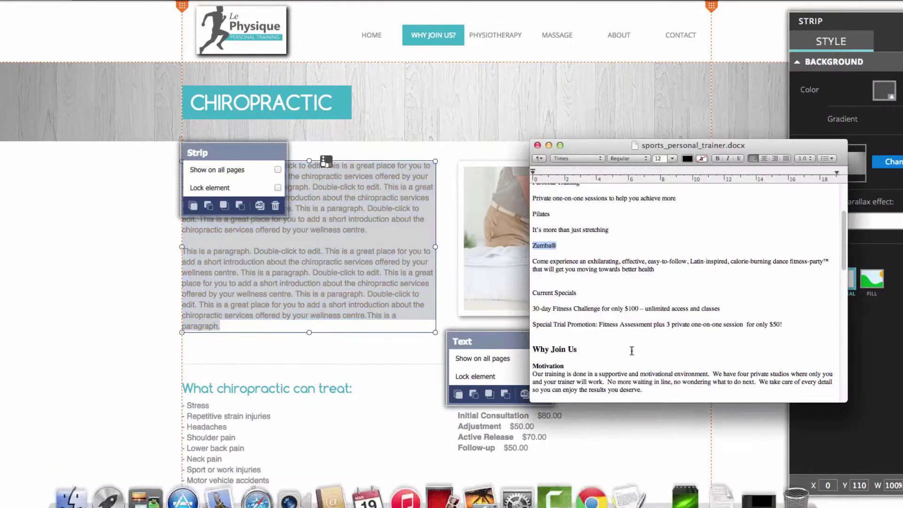
scroll(606, 320, down, 3)
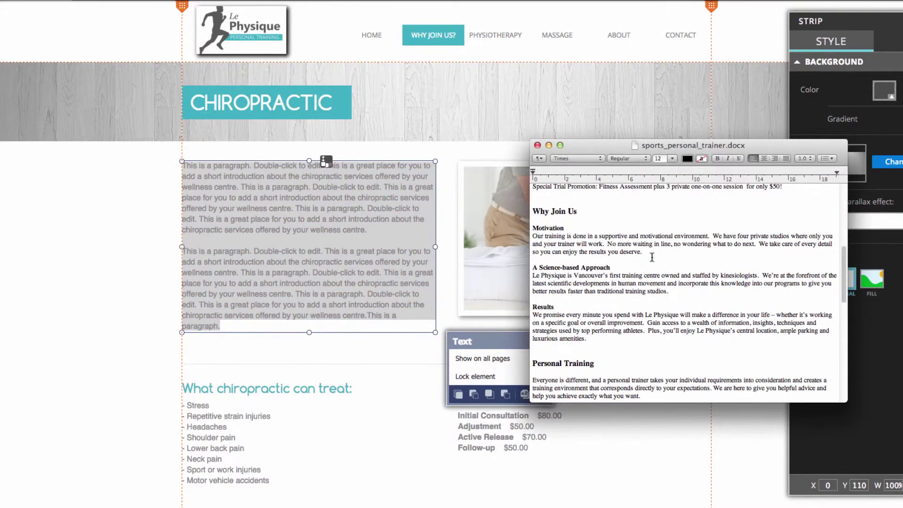
drag(648, 260, 532, 226)
key(super+c)
click(313, 309)
key(super+v)
click(104, 284)
Paste the Science-based Approach text over the treatment list box.
scroll(243, 385, down, 2)
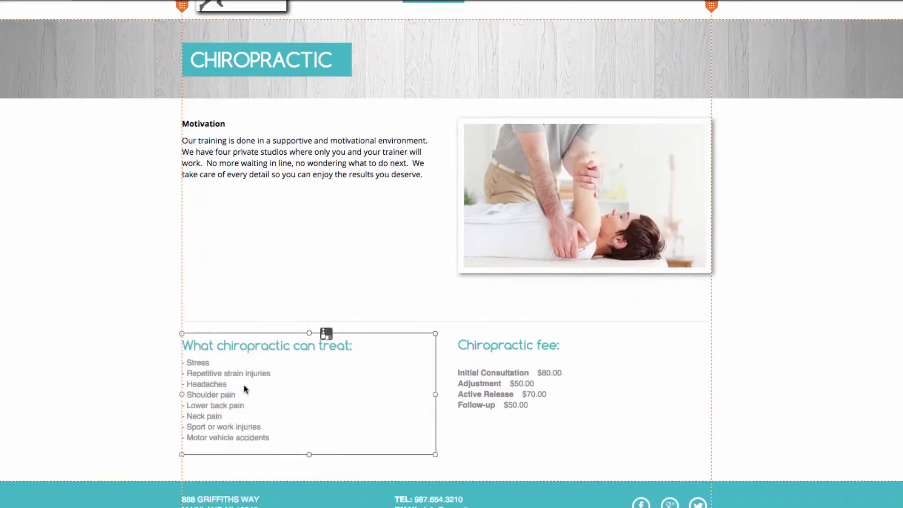
double_click(243, 384)
key(super+a)
key(super+Tab)
Copy the Results paragraph and paste it over the fee box text.
key(super+Tab)
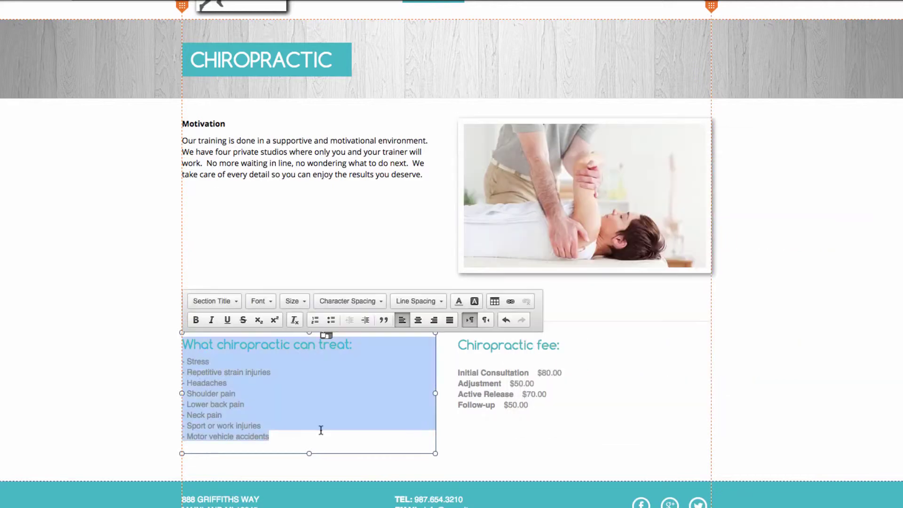
key(super+v)
click(503, 394)
double_click(503, 395)
key(super+a)
key(super+Tab)
drag(532, 307, 554, 355)
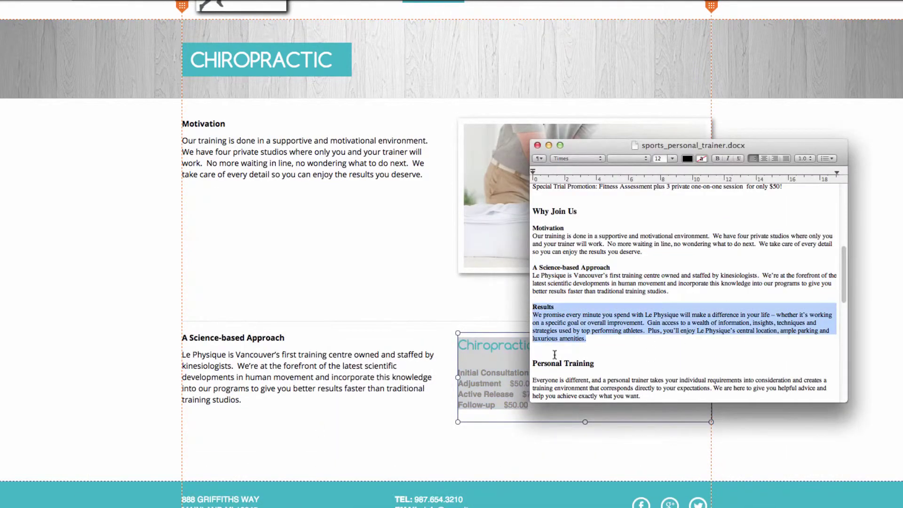
key(super+c)
key(super+Tab)
key(super+v)
click(307, 66)
Retitle the CHIROPRACTIC page heading to 'WHY JOIN US?'.
double_click(306, 65)
text(WHY JOIN U)
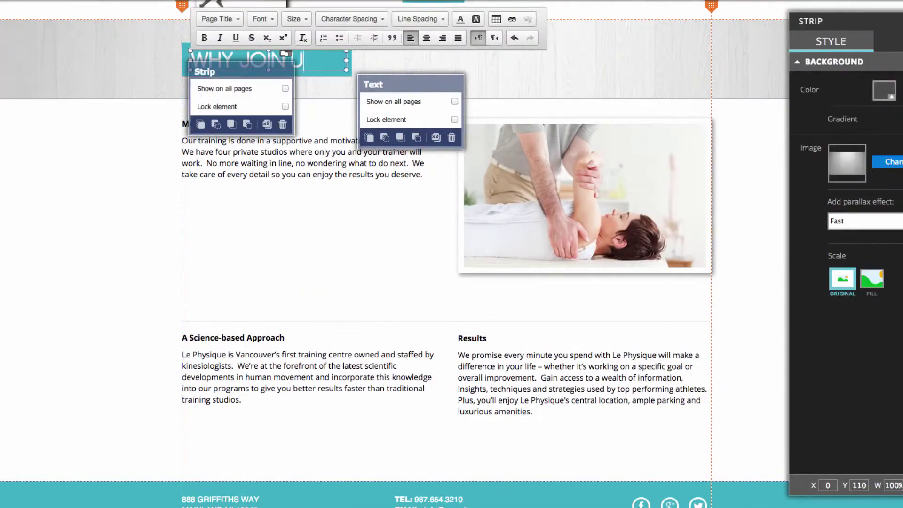
text(S?)
click(140, 151)
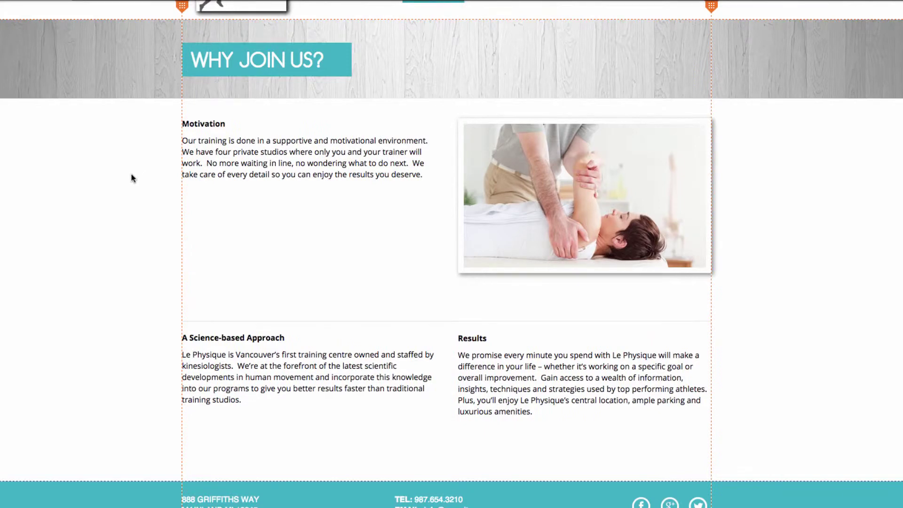
Swap the massage photo for the Sport stock image of people walking on treadmills.
click(605, 193)
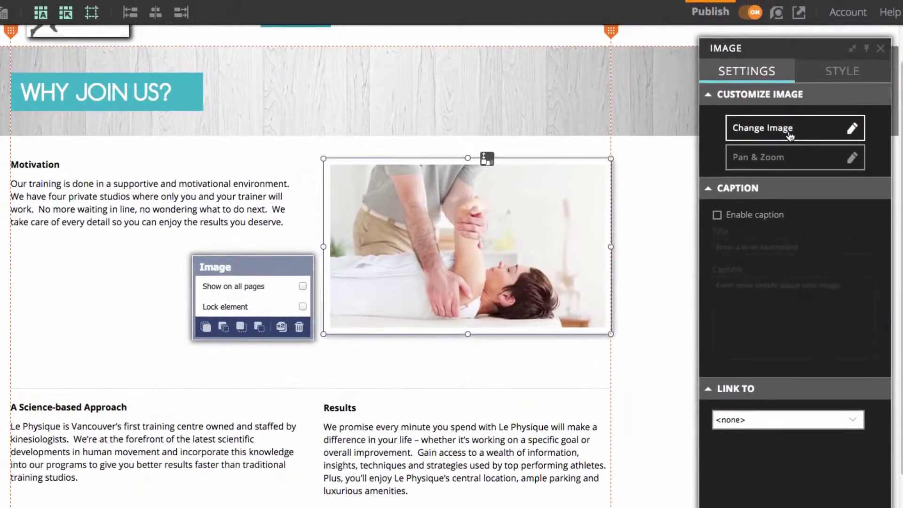
click(825, 115)
click(101, 284)
scroll(99, 391, down, 5)
scroll(99, 390, up, 2)
click(60, 384)
scroll(383, 319, down, 3)
scroll(384, 337, down, 5)
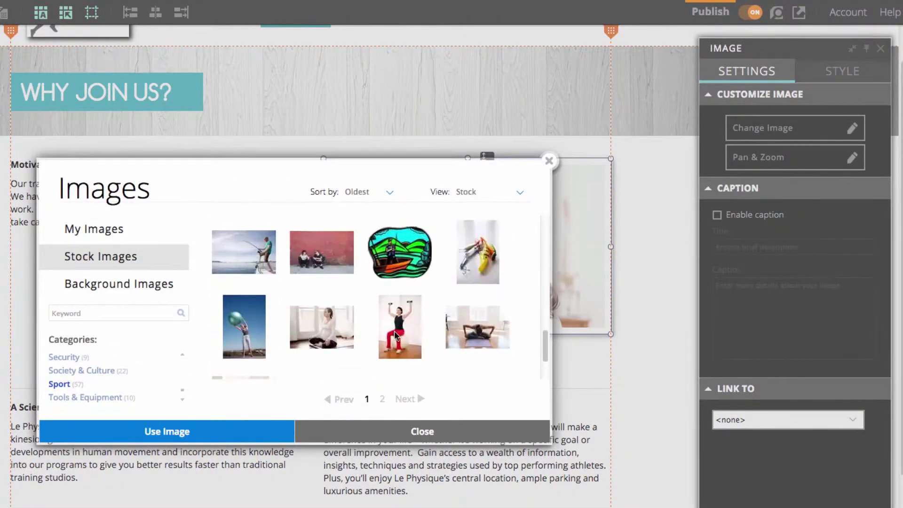
click(477, 333)
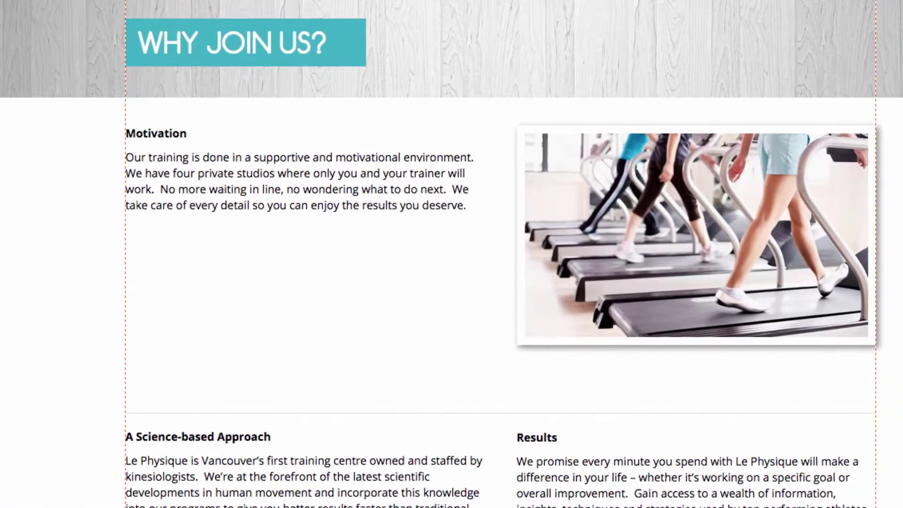
click(130, 202)
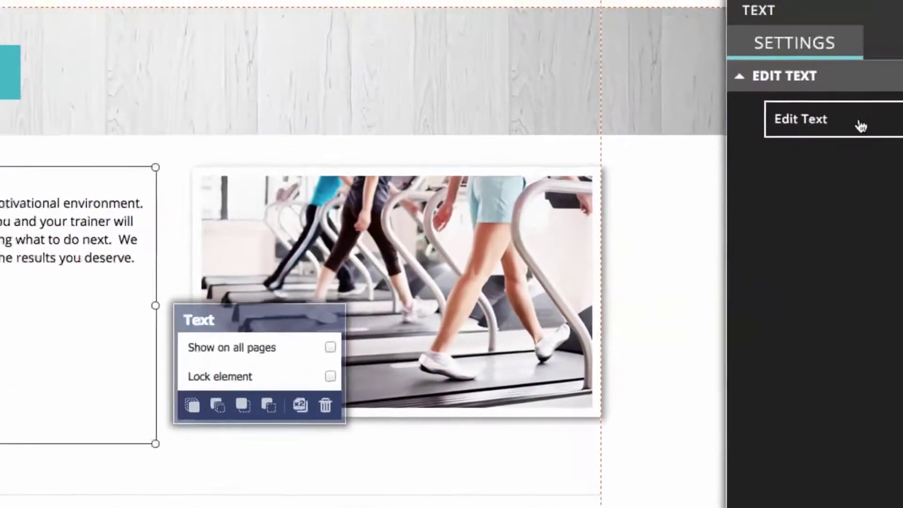
Apply the teal Section Title style to the Motivation, A Science-based Approach and Results headings.
click(855, 120)
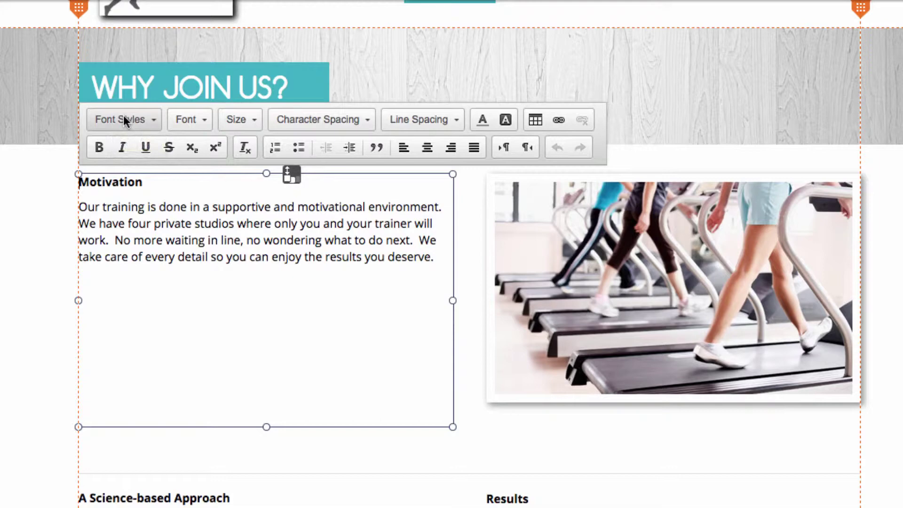
drag(146, 183, 79, 183)
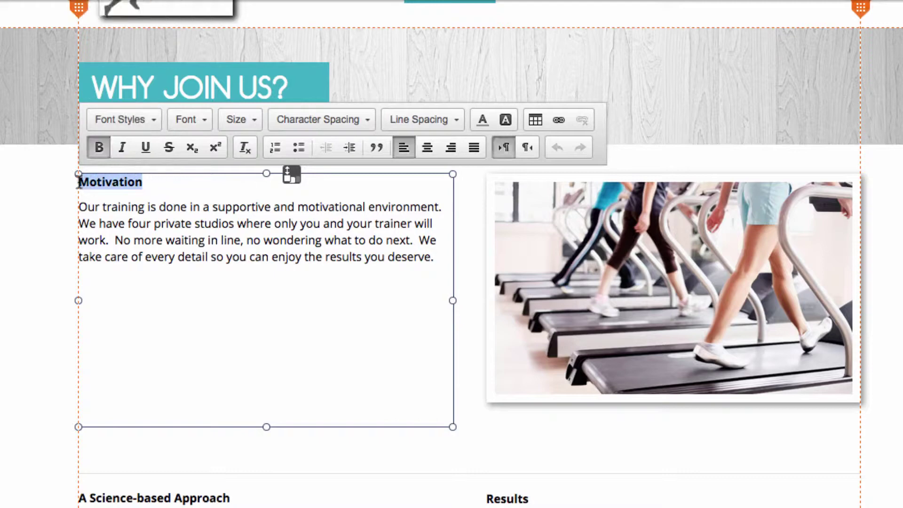
click(125, 118)
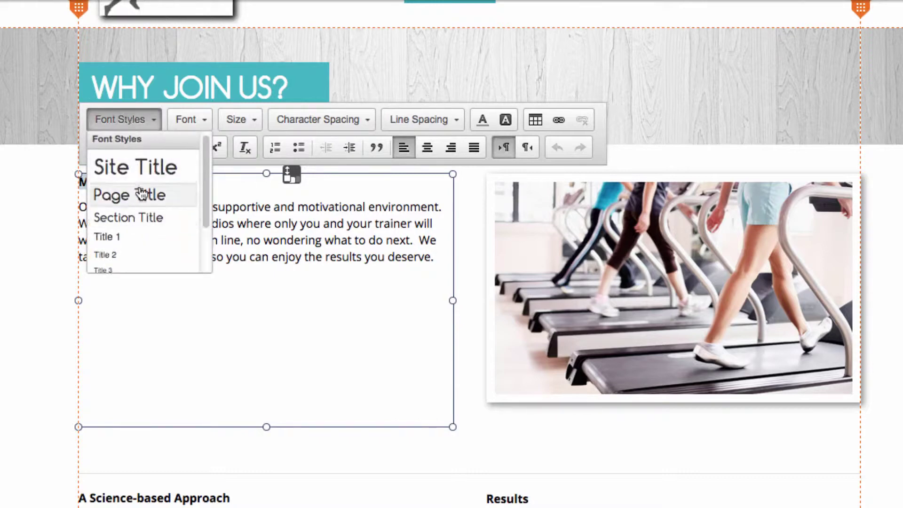
click(117, 218)
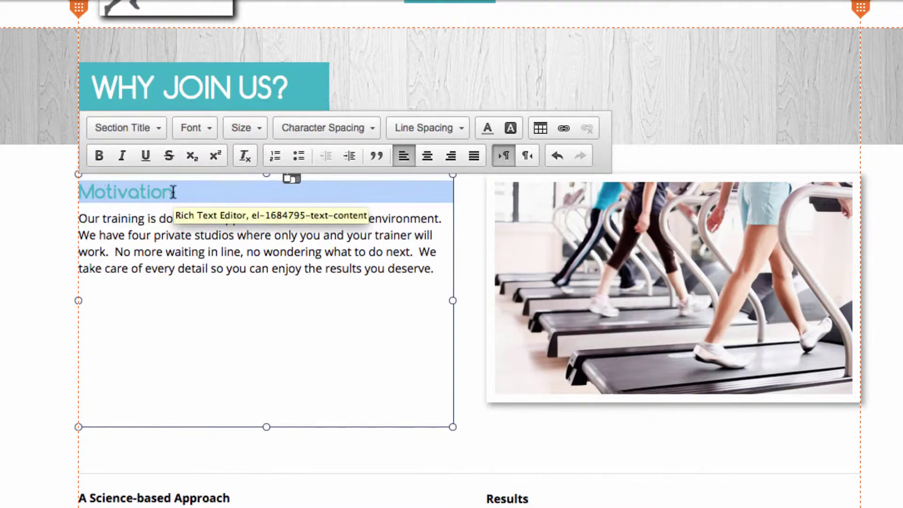
click(221, 500)
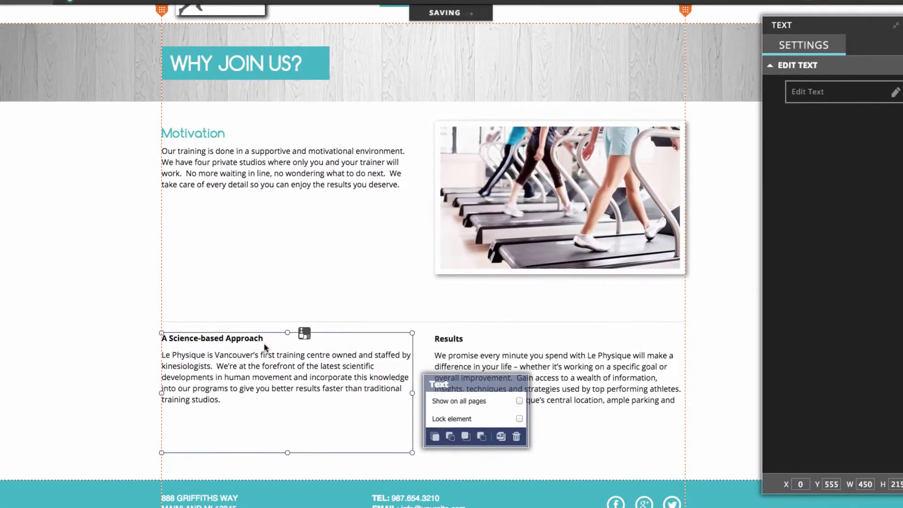
double_click(264, 343)
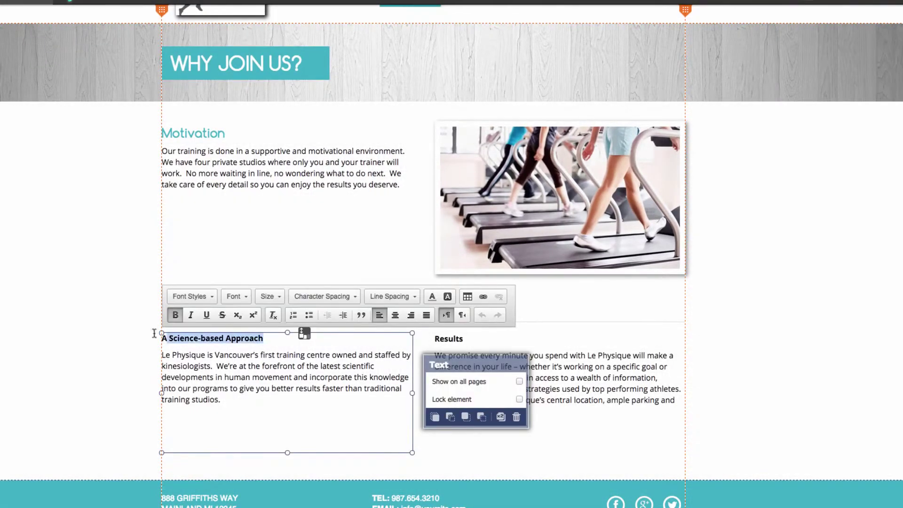
click(193, 262)
click(202, 329)
double_click(449, 338)
click(151, 288)
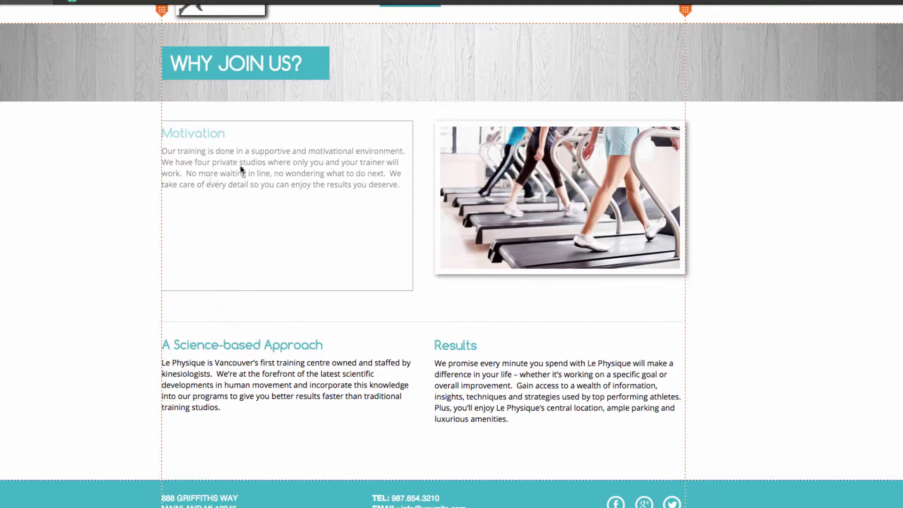
Restyle the Motivation, Science-based Approach and Results body paragraphs as Paragraph 2.
click(323, 201)
double_click(322, 201)
click(192, 88)
click(202, 149)
double_click(252, 354)
click(199, 273)
click(189, 371)
click(511, 348)
double_click(512, 349)
click(358, 238)
click(366, 344)
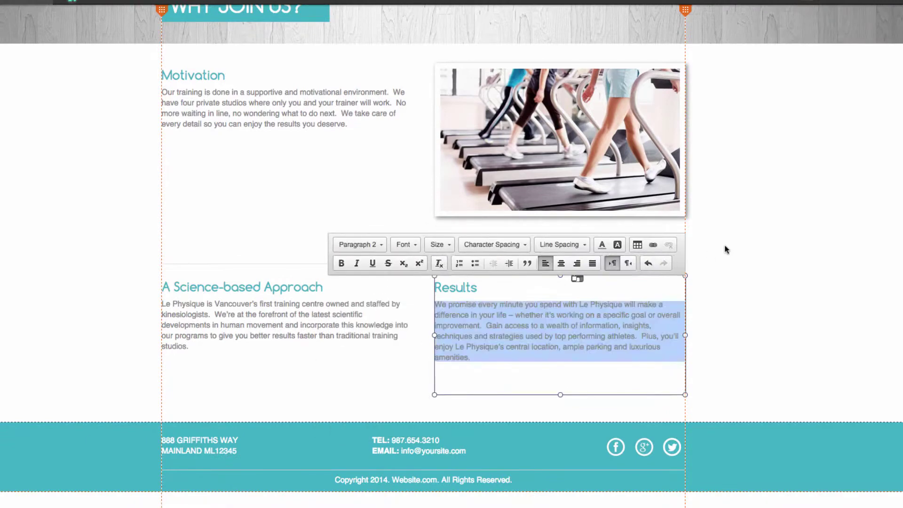
click(726, 249)
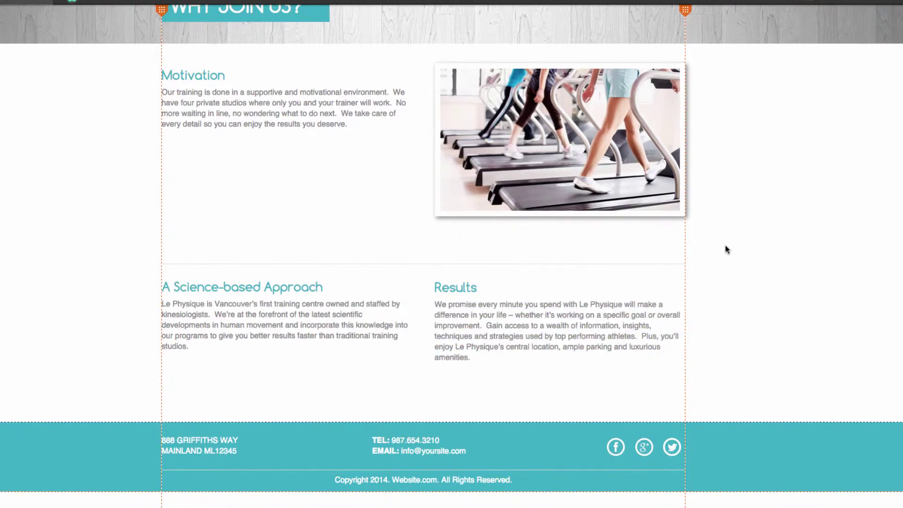
scroll(727, 249, up, 3)
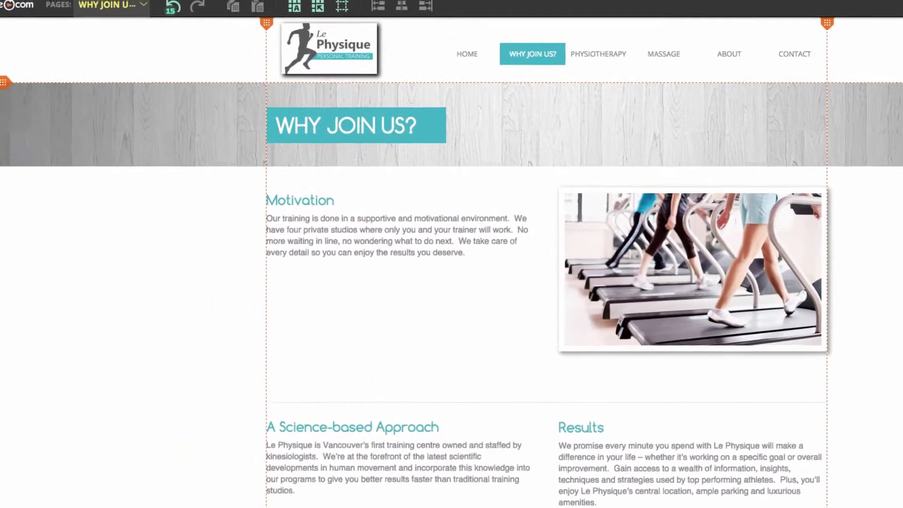
Change the PHYSIOTHERAPY page name to TRAINING in its page settings.
click(20, 69)
mouse_move(60, 193)
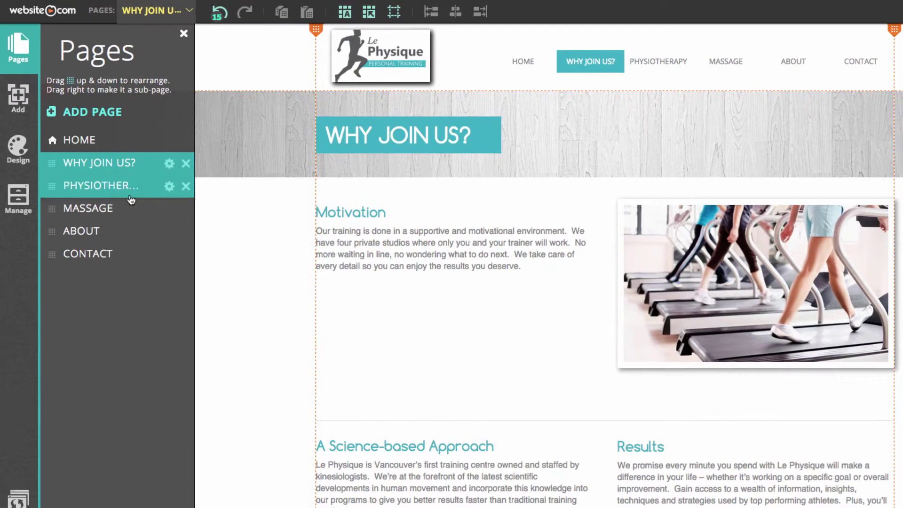
click(169, 186)
drag(619, 197, 475, 203)
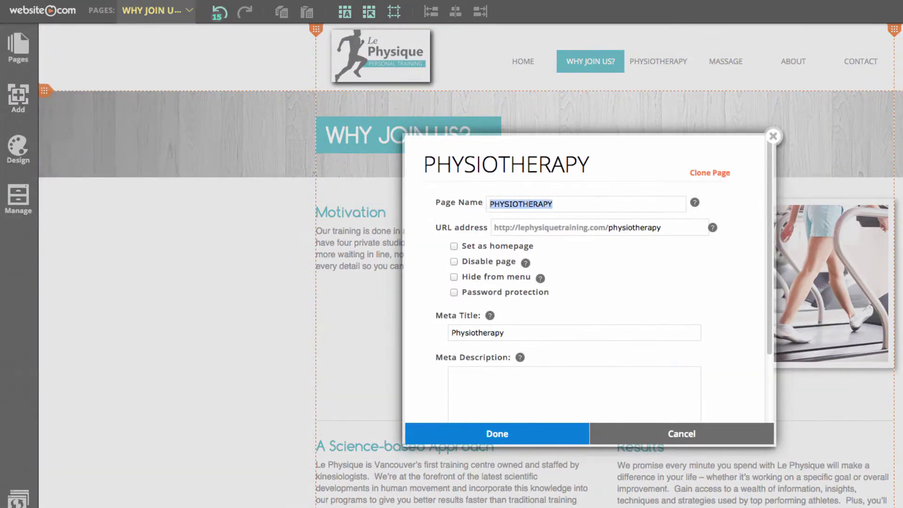
text(Tra)
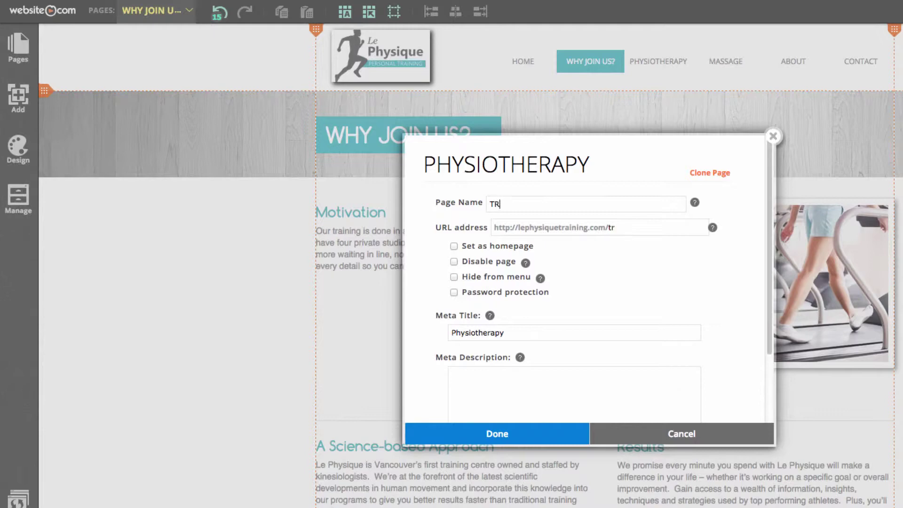
click(551, 442)
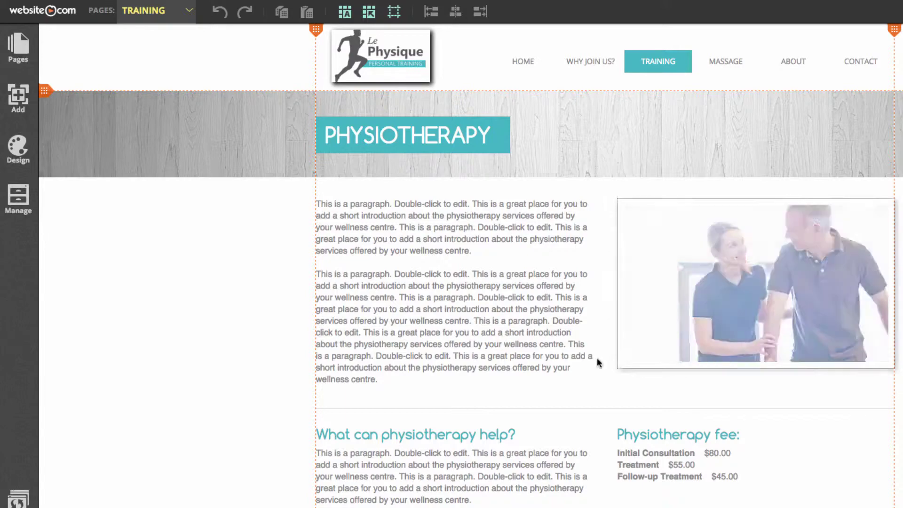
Paste the Personal Training paragraph from the source document over the placeholder paragraphs.
double_click(473, 197)
key(super+Tab)
scroll(828, 374, down, 3)
drag(698, 324, 752, 343)
key(super+c)
key(super+Tab)
key(super+v)
click(172, 371)
Copy the remaining training package text and paste it into the next text box.
scroll(172, 371, down, 3)
key(super+Tab)
scroll(799, 352, down, 3)
scroll(799, 352, up, 3)
drag(897, 435, 668, 268)
key(super+c)
key(super+Tab)
click(481, 428)
double_click(481, 428)
key(super+v)
scroll(232, 284, down, 3)
click(231, 281)
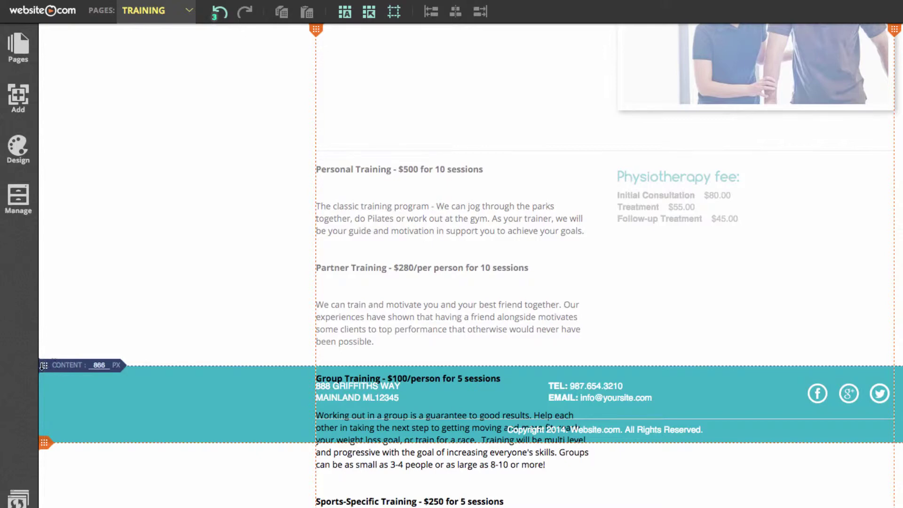
Lengthen the content section to fit the training text and pull the footer up beneath it.
drag(45, 364, 57, 441)
scroll(63, 432, down, 3)
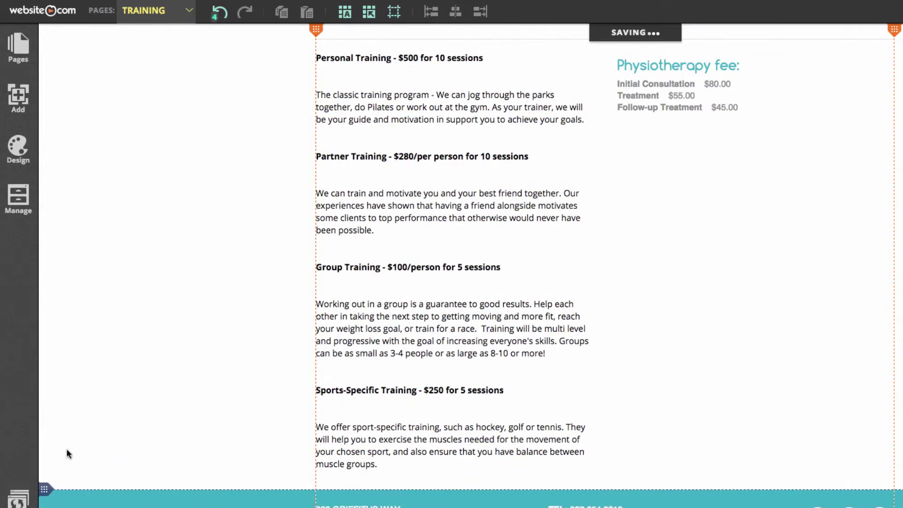
drag(54, 485, 54, 481)
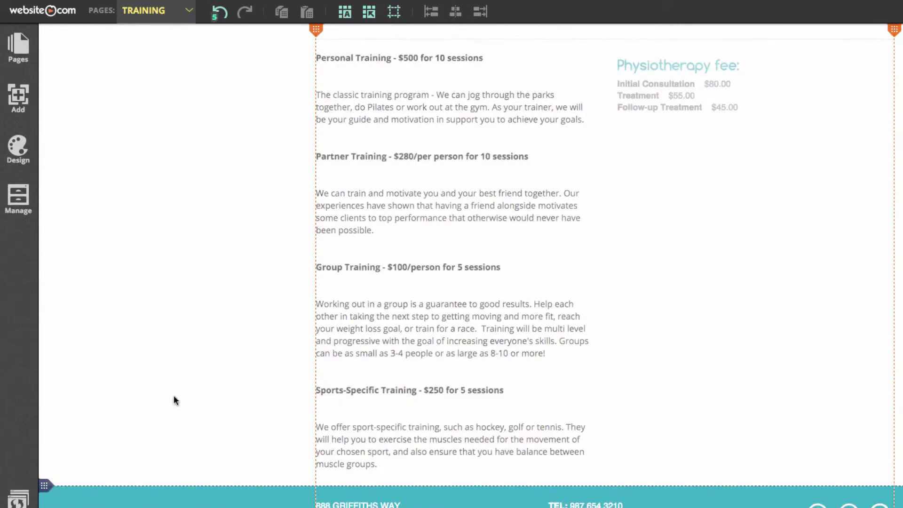
scroll(224, 379, down, 2)
scroll(227, 377, up, 10)
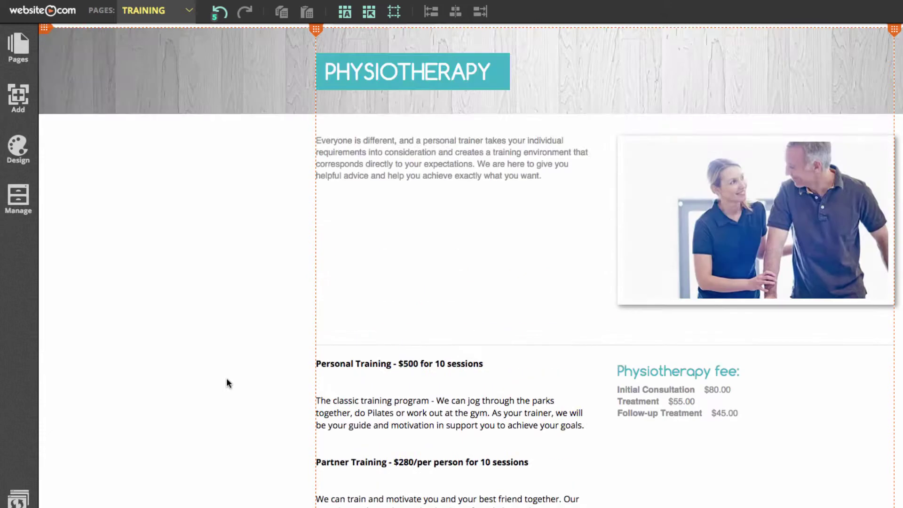
Make the intro paragraph large and bold with a Font Style.
click(450, 159)
double_click(310, 135)
click(349, 95)
click(329, 181)
scroll(370, 290, down, 9)
scroll(369, 289, up, 3)
Set the Personal Training and Partner Training lines to the Section Title style.
double_click(477, 60)
scroll(424, 141, up, 2)
click(375, 135)
click(372, 204)
triple_click(423, 273)
click(351, 135)
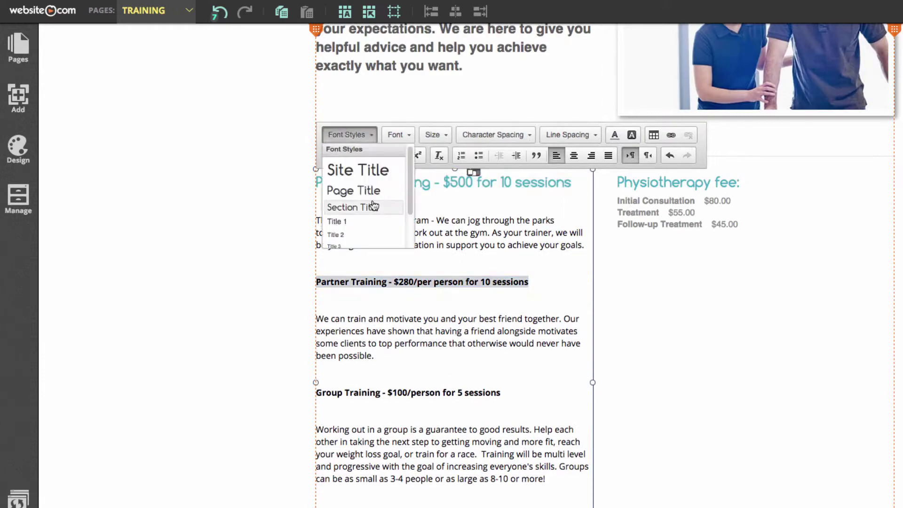
click(373, 204)
Set the Group Training and Sports-Specific Training lines to the Section Title style.
scroll(423, 282, down, 5)
triple_click(308, 205)
click(349, 422)
click(365, 493)
triple_click(294, 358)
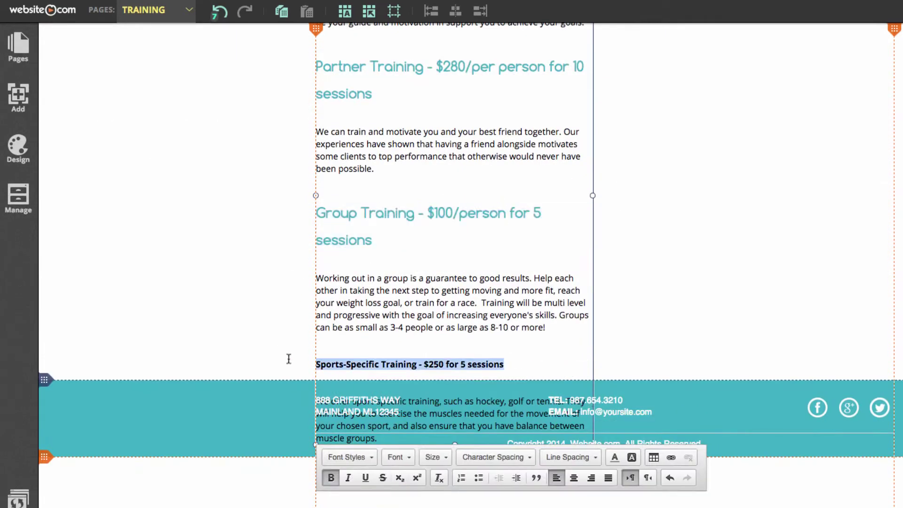
click(349, 401)
click(365, 473)
Delete the leftover Physiotherapy fee block below the training text.
click(319, 253)
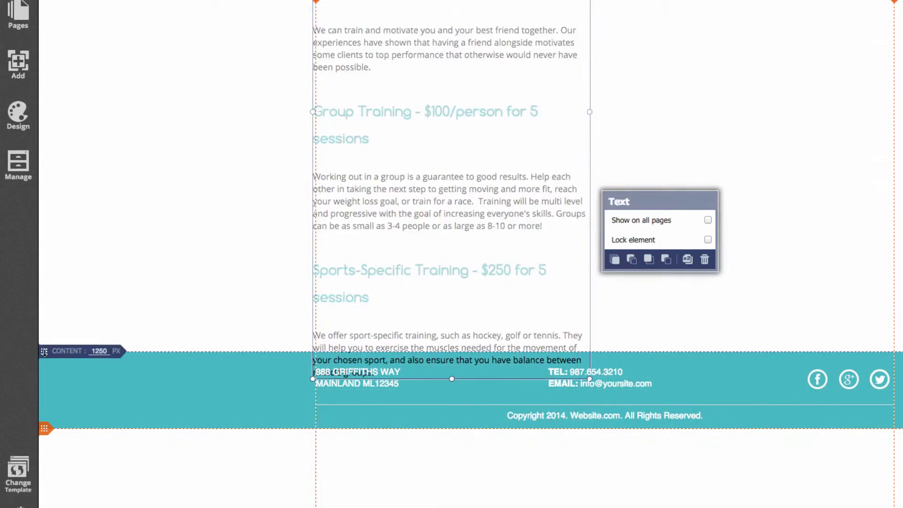
scroll(258, 258, up, 8)
scroll(227, 308, down, 8)
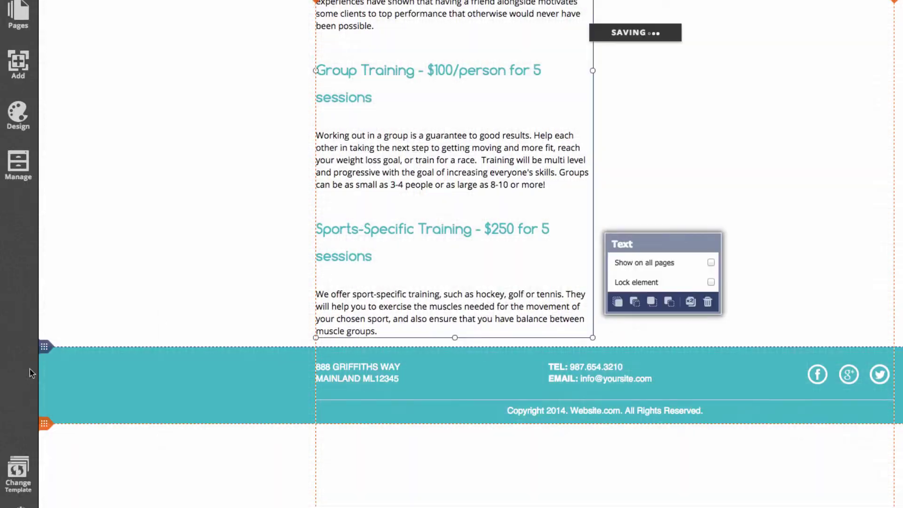
click(194, 268)
scroll(354, 255, up, 1)
scroll(282, 244, down, 2)
scroll(250, 362, up, 10)
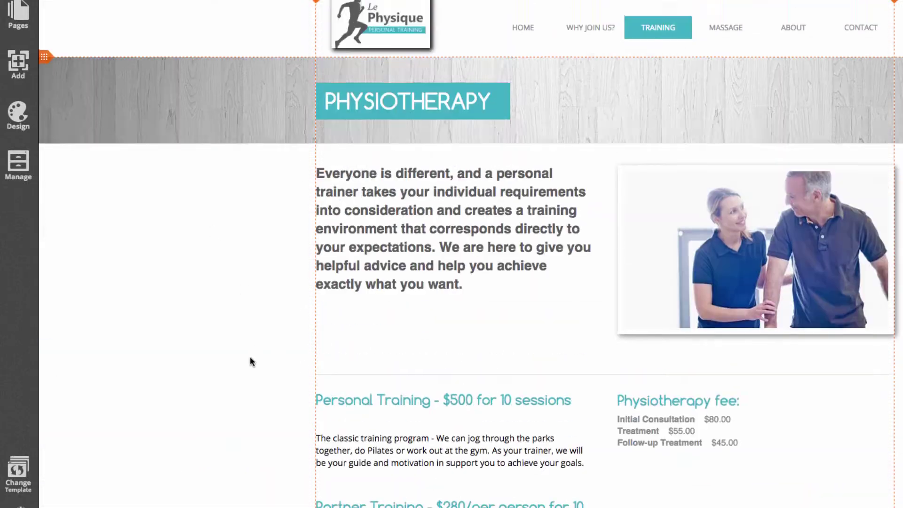
scroll(423, 362, down, 4)
click(648, 235)
key(Delete)
click(510, 323)
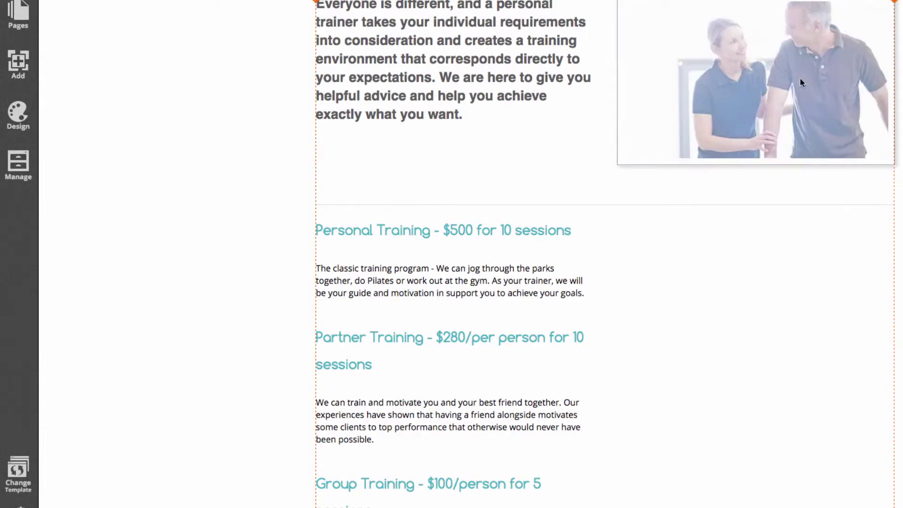
Add a new image beside Personal Training and fill it with a stretching photo from Sport stock images.
scroll(794, 83, up, 3)
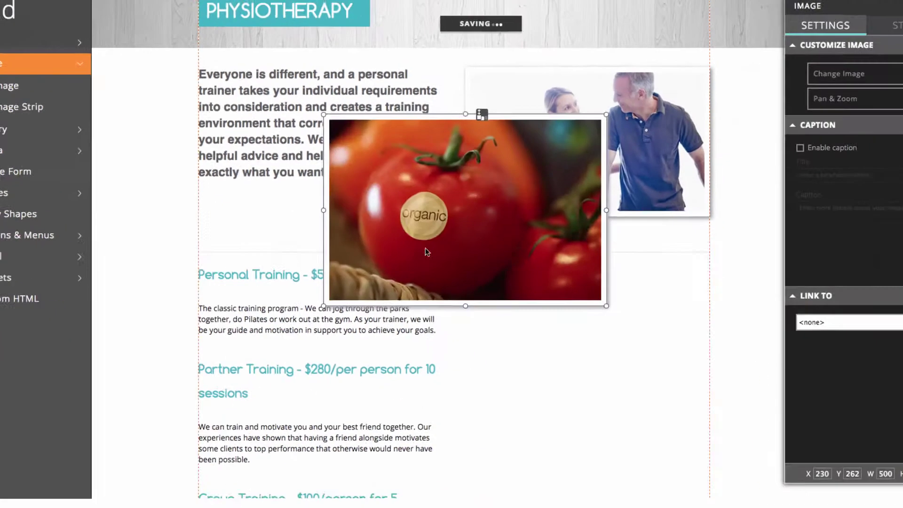
drag(425, 247, 593, 359)
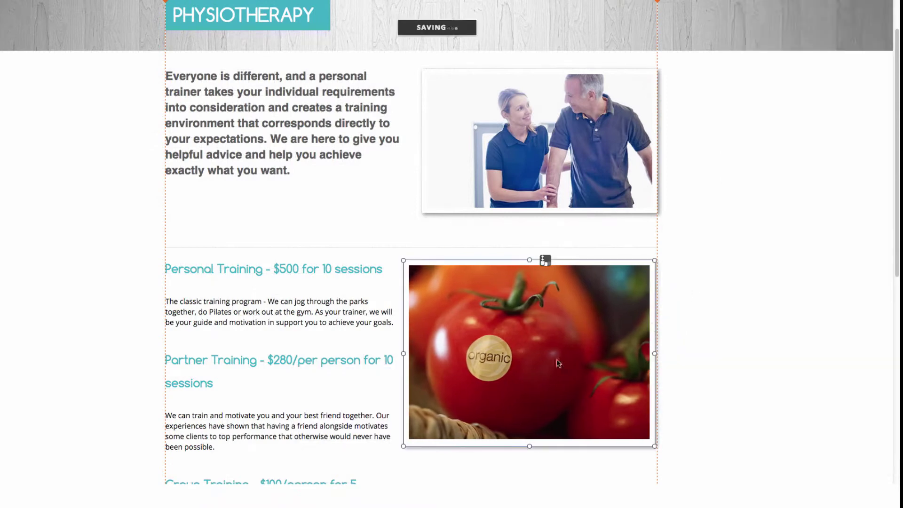
double_click(558, 363)
click(253, 219)
scroll(248, 319, down, 10)
click(205, 323)
scroll(507, 283, down, 8)
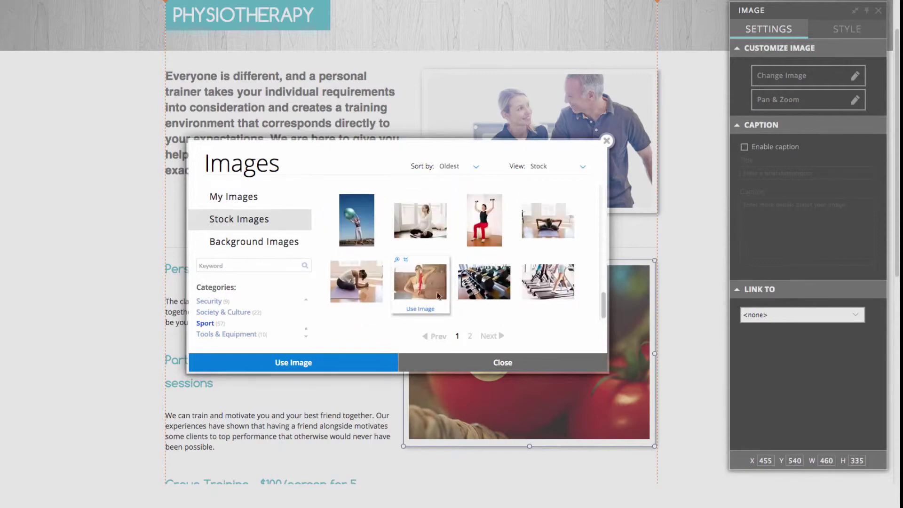
click(420, 308)
scroll(543, 184, down, 3)
scroll(678, 275, up, 3)
click(678, 276)
Replace the top photo with a Sport stock photo of a woman running.
click(587, 212)
double_click(586, 211)
click(239, 219)
scroll(207, 329, down, 10)
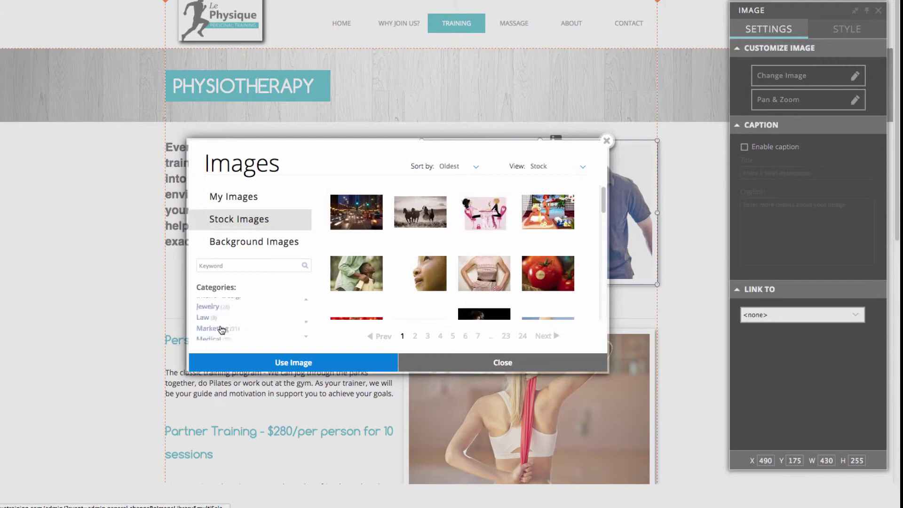
click(205, 323)
scroll(479, 282, down, 2)
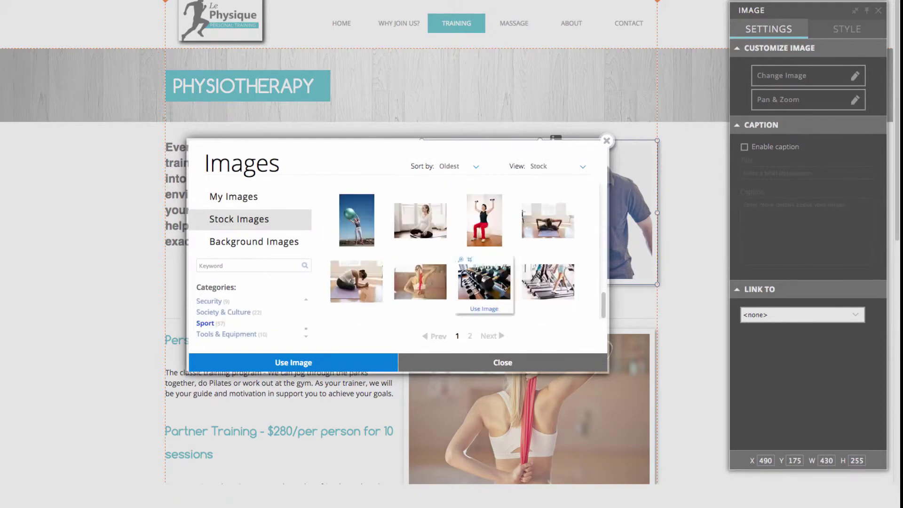
click(420, 239)
Change the PHYSIOTHERAPY banner heading to TRAINING.
double_click(243, 86)
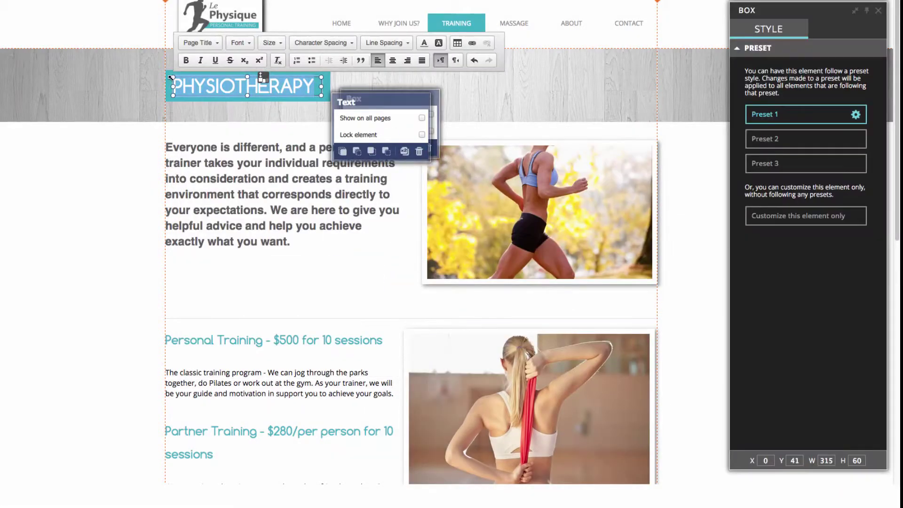
text(TRAINING)
click(76, 200)
click(310, 83)
click(126, 196)
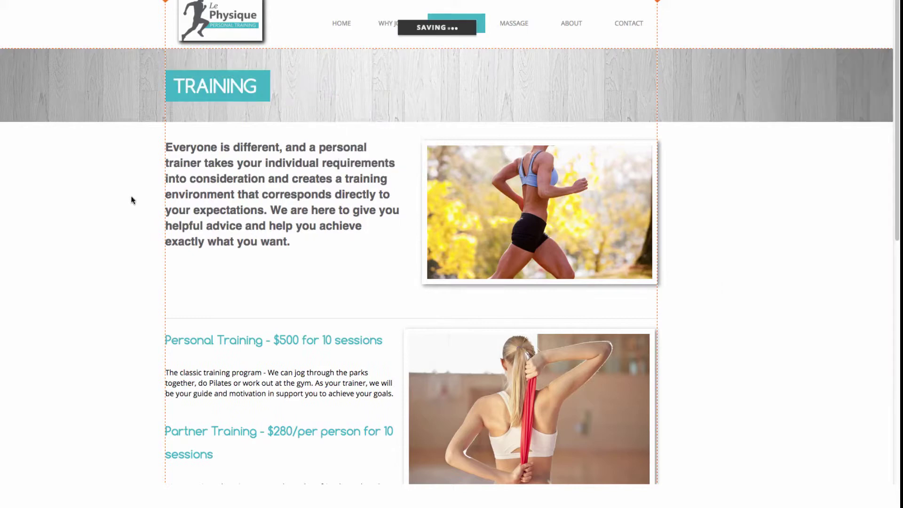
scroll(705, 207, down, 2)
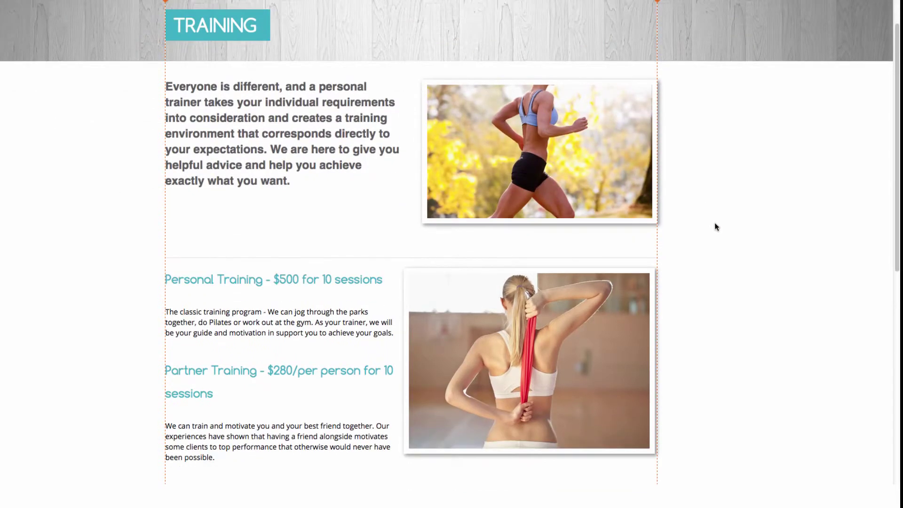
scroll(716, 227, up, 2)
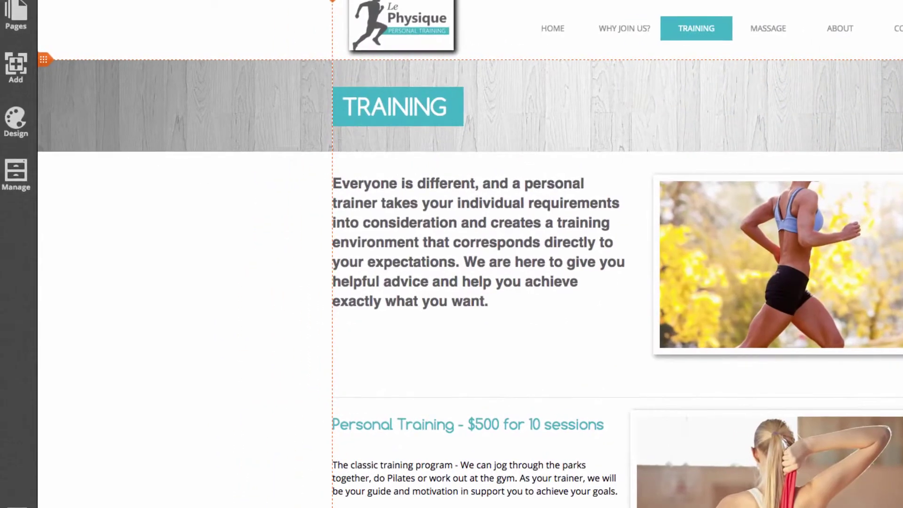
In the Massage page's settings, change the page name to BOOTCAMPS and save.
click(18, 19)
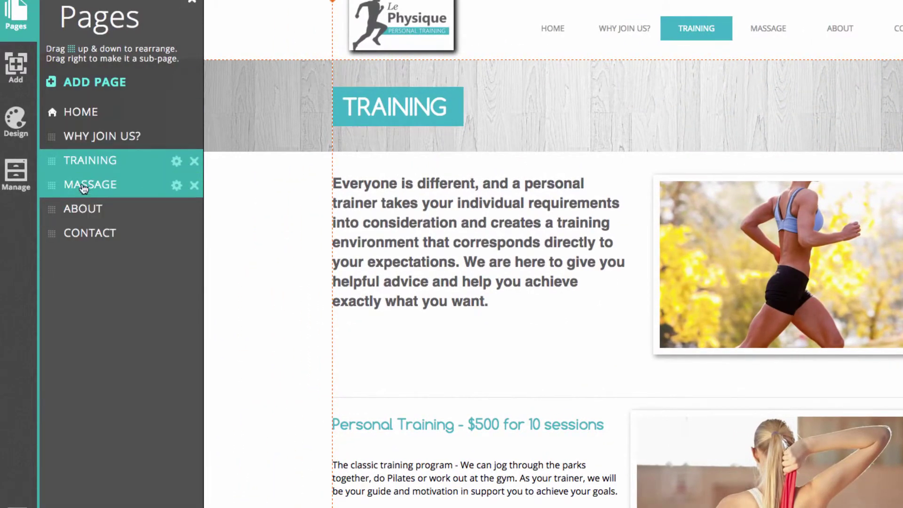
click(177, 186)
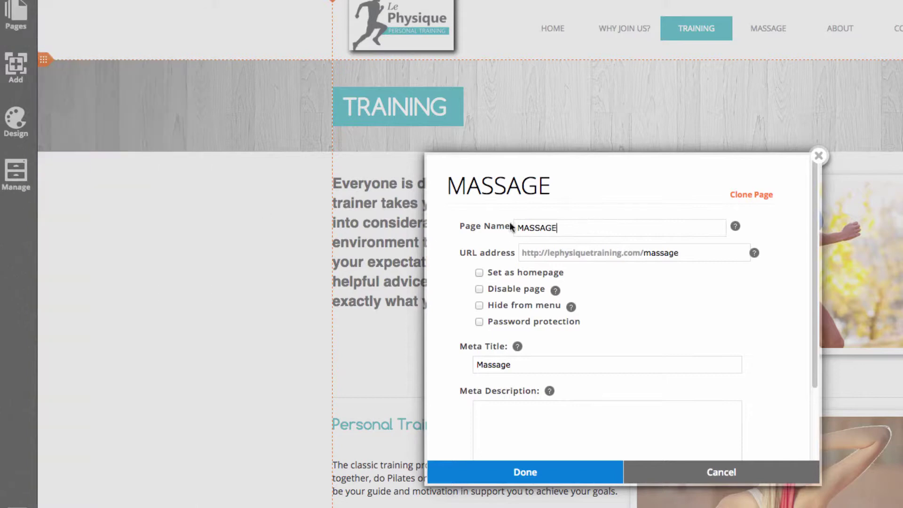
double_click(512, 227)
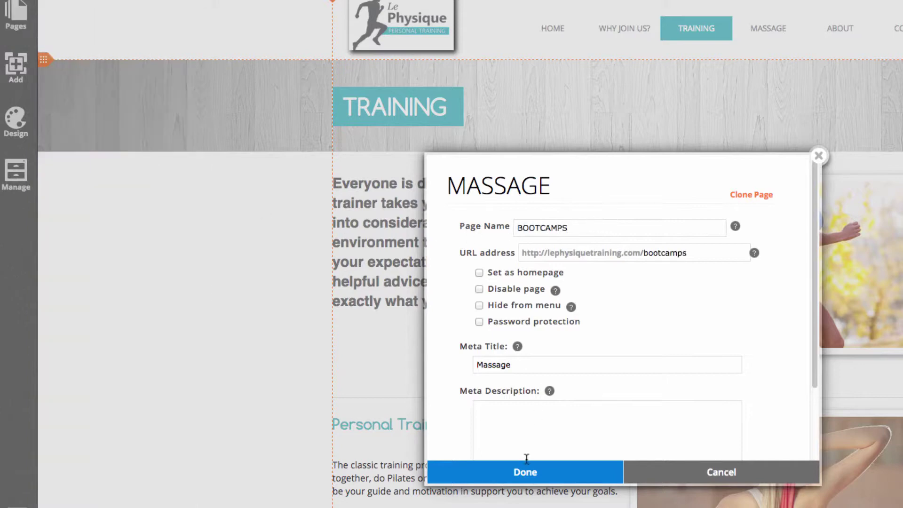
click(533, 484)
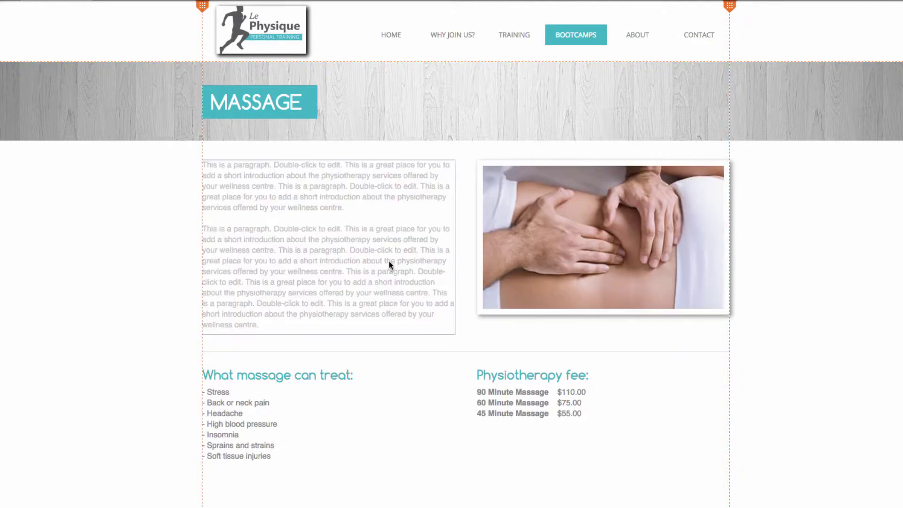
Paste the bootcamps text and class description over the placeholders, giving the class text Paragraph style.
double_click(389, 263)
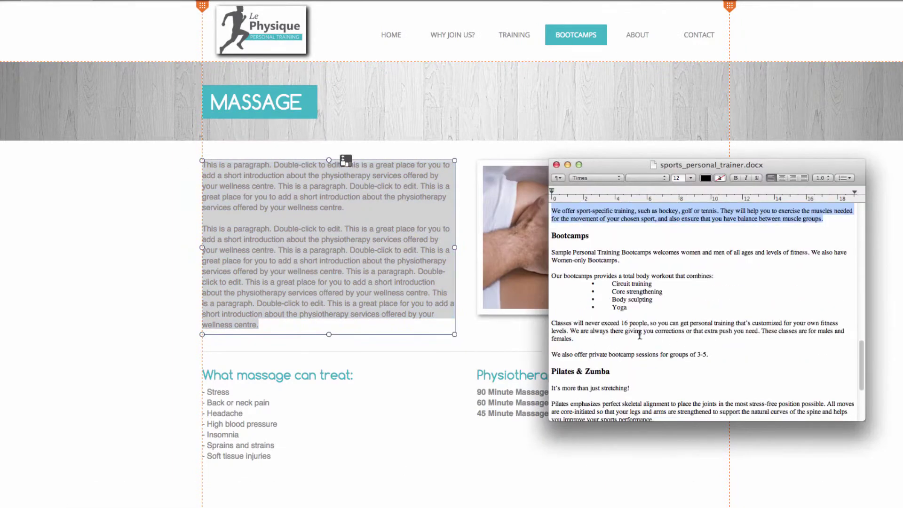
text(Sample Personal Training Bootcamps welcomes women and men of all ages and levels of fitness. We also have Women-only Bootcamps.  Our bootcamps provides a total body workout that combines: Circuit training Core strengthening Body sculpting Yoga)
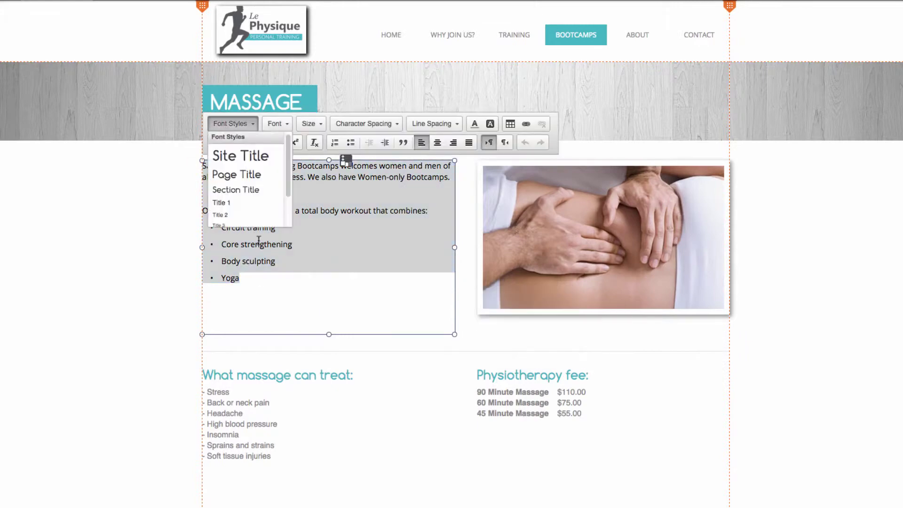
scroll(141, 202, down, 1)
click(274, 440)
double_click(273, 440)
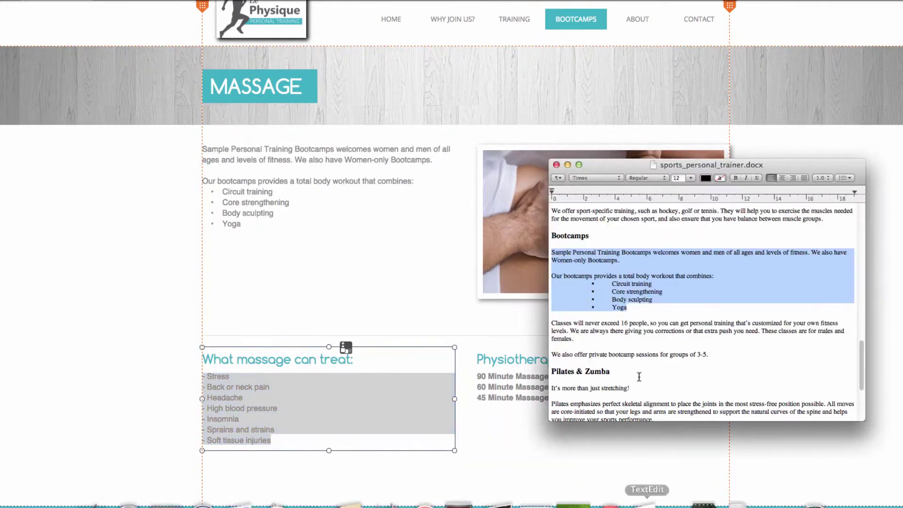
key(super+v)
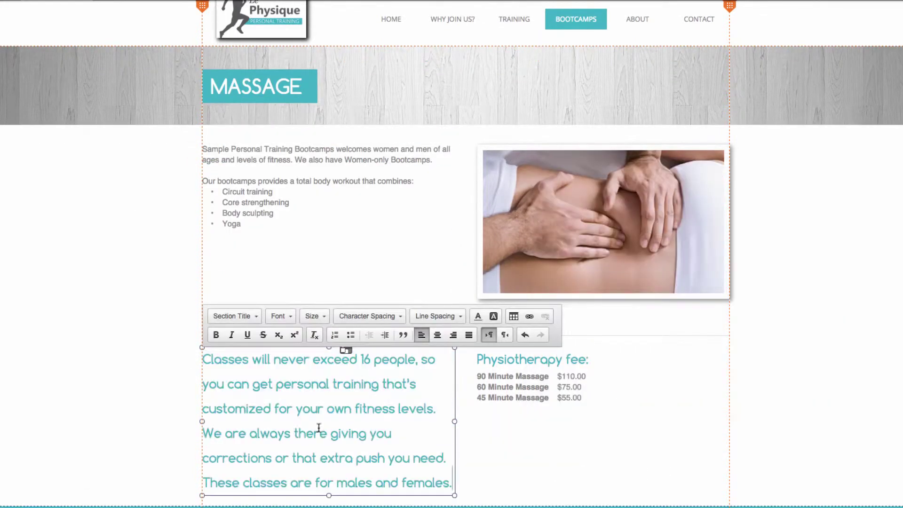
drag(450, 483, 194, 366)
click(233, 310)
click(252, 404)
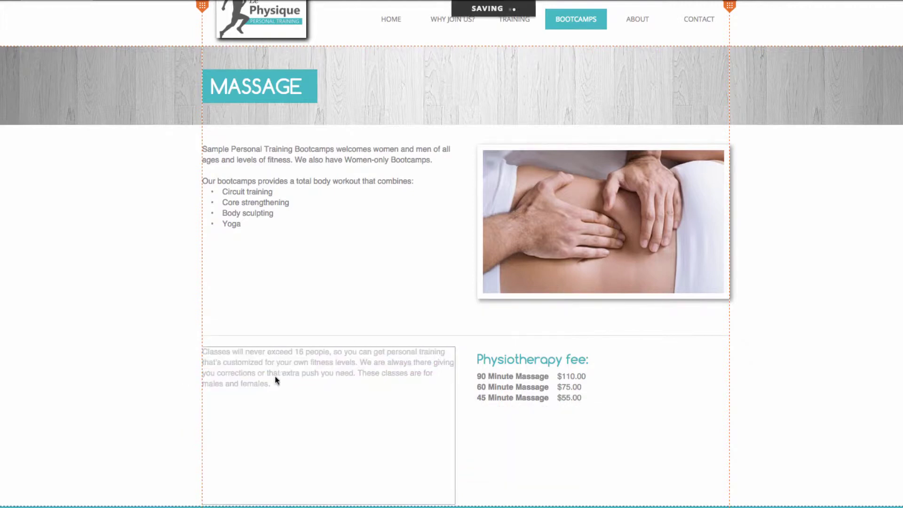
Replace the fee text with the private-sessions line copied from the notes.
double_click(517, 376)
key(super+Tab)
drag(710, 354, 551, 354)
key(super+c)
key(super+Tab)
key(super+v)
click(772, 370)
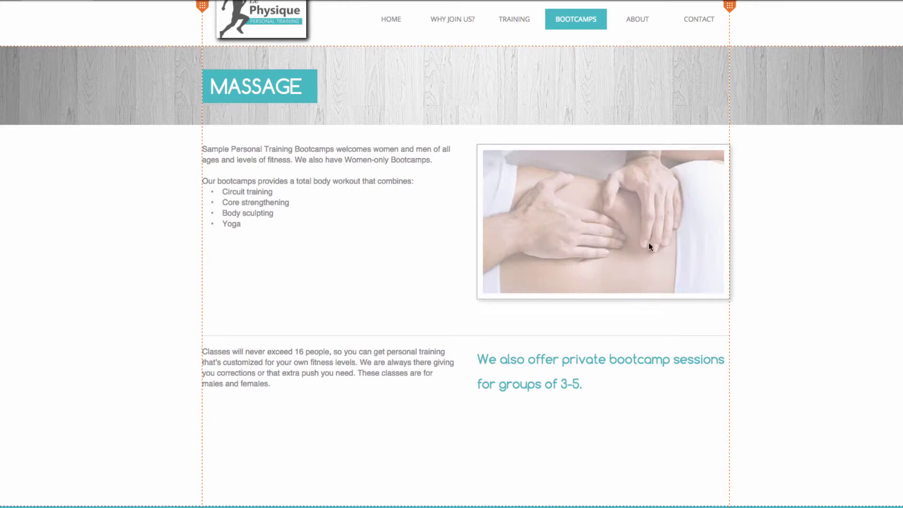
Retitle the MASSAGE banner BOOTCAMPS and nudge it into place.
click(256, 90)
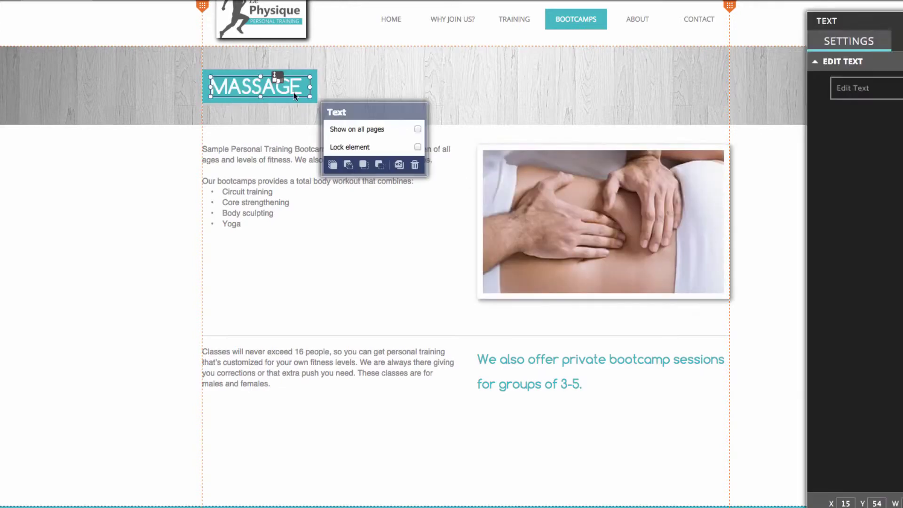
double_click(294, 93)
text(BOOTCAMPS)
drag(286, 90, 284, 87)
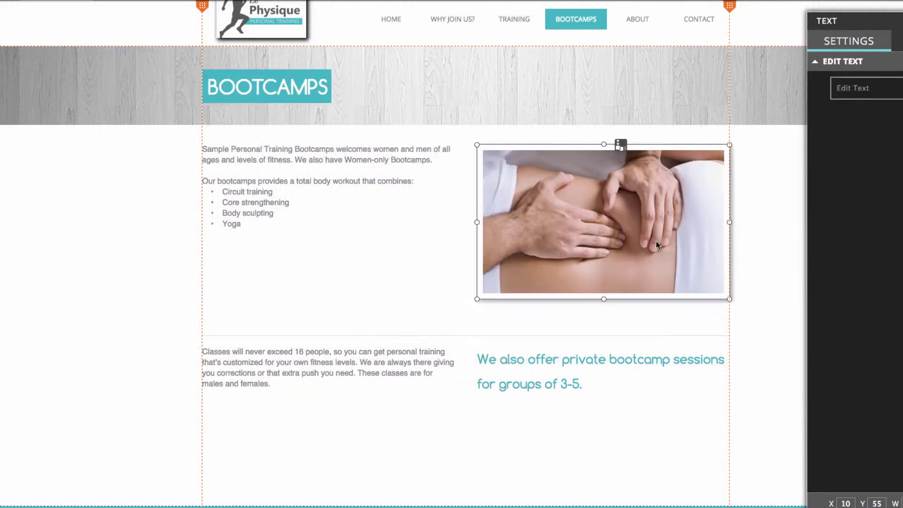
Replace the massage photo with the Sport stock photo of a trainer with a resistance band.
double_click(656, 243)
click(281, 214)
scroll(292, 306, down, 5)
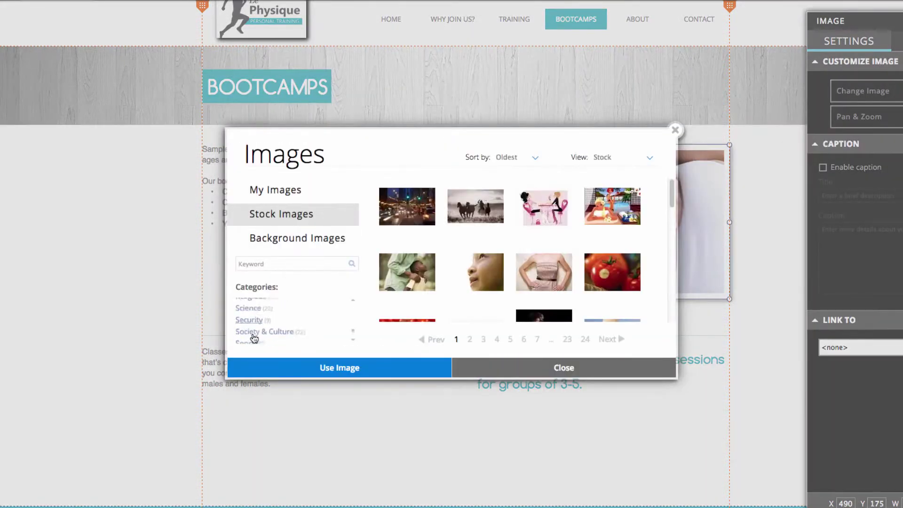
scroll(254, 337, down, 2)
click(247, 314)
scroll(470, 249, down, 5)
click(409, 273)
click(772, 237)
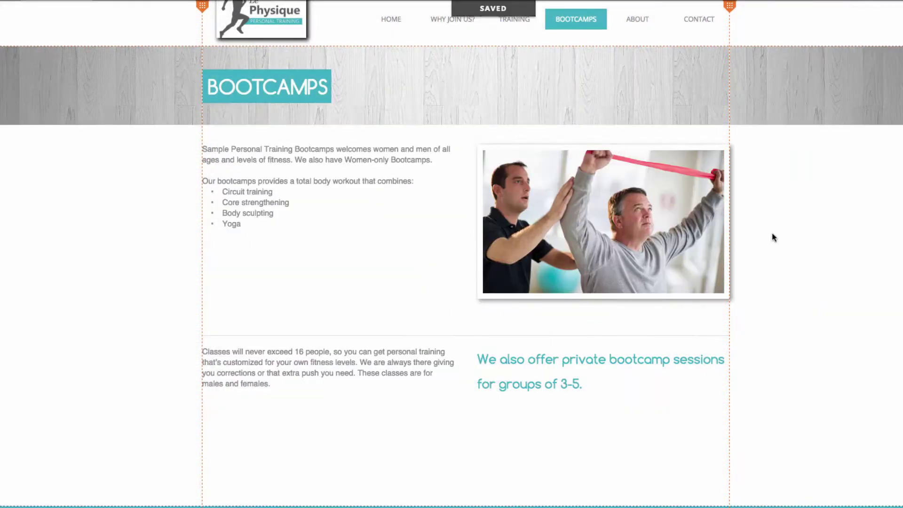
scroll(773, 238, up, 1)
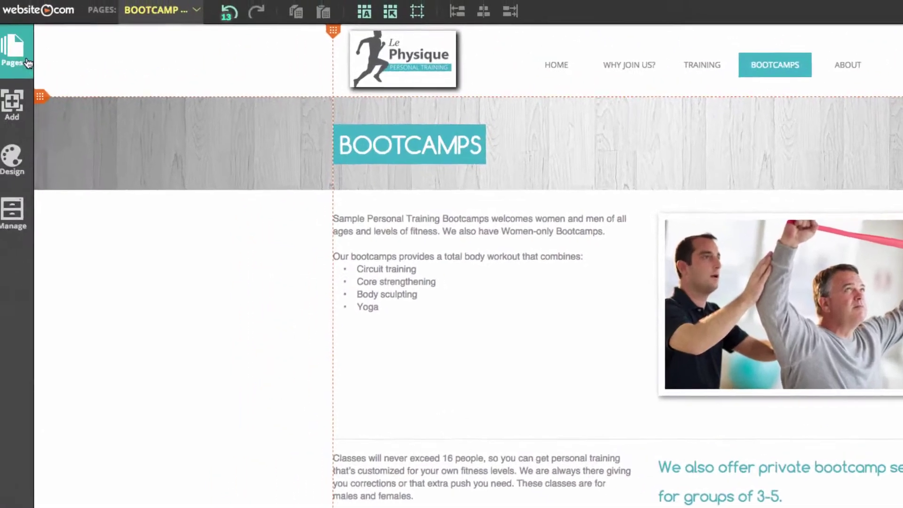
Change the ABOUT page's name to PILATES & ZUMBA in its page settings.
click(18, 57)
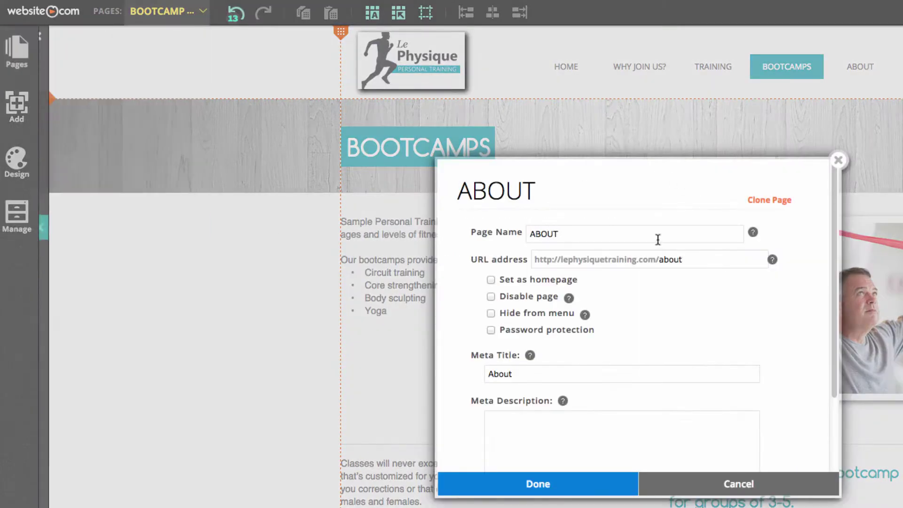
text(PILATES & ZUMBA)
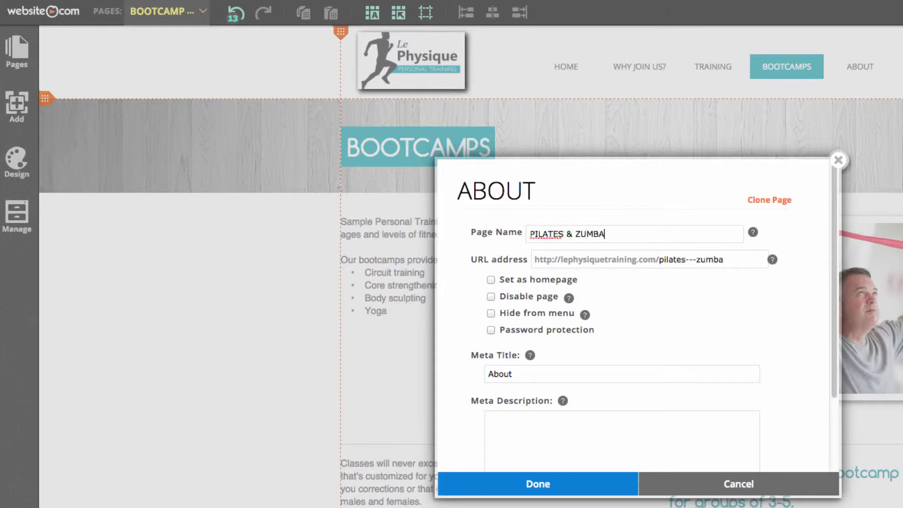
click(562, 484)
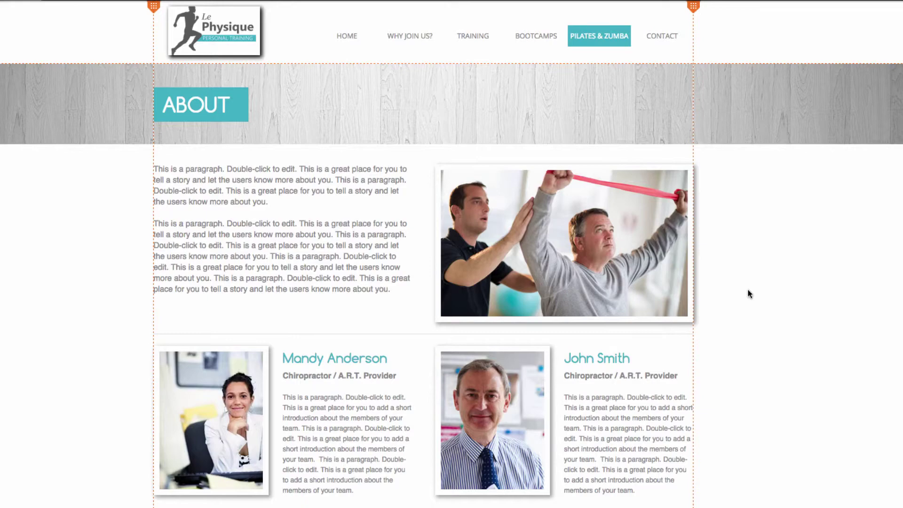
Delete the Kate Johnson and John Smith photos and texts from the team section.
scroll(566, 362, down, 6)
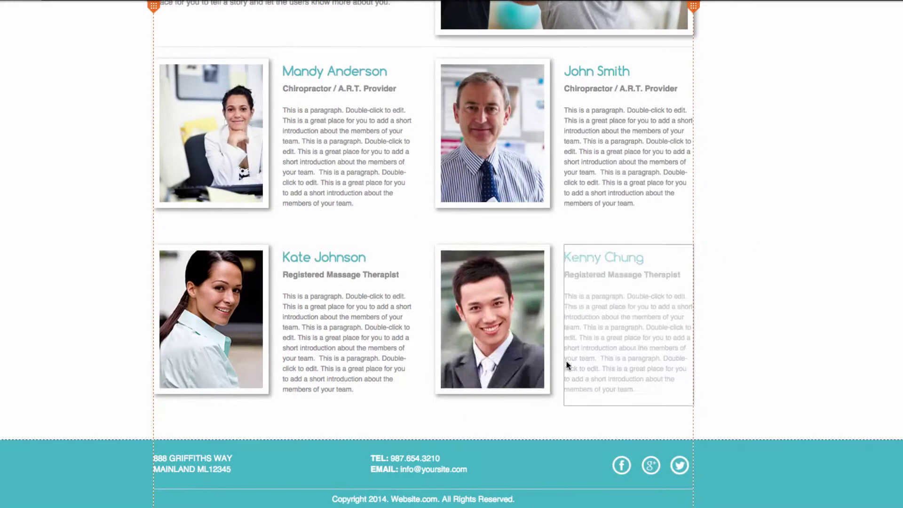
drag(729, 254, 486, 350)
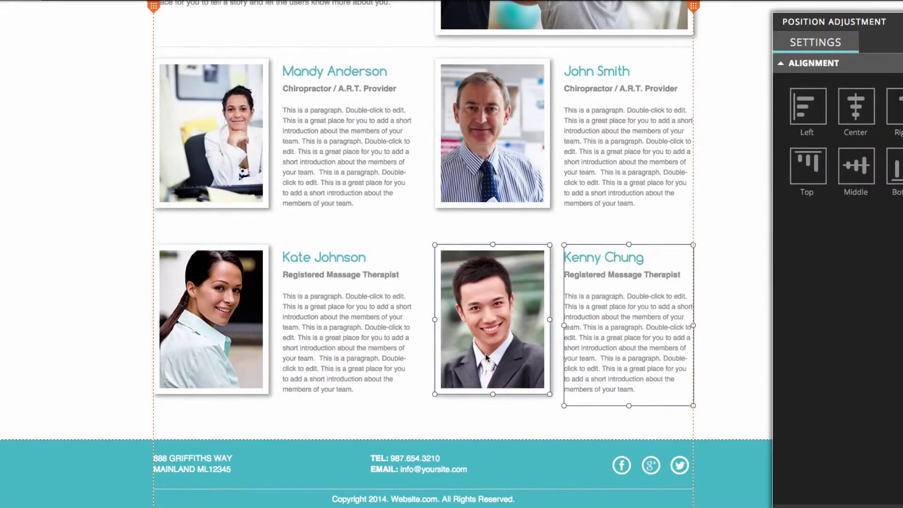
shift+click(340, 256)
shift+click(211, 320)
shift+click(495, 150)
shift+click(583, 147)
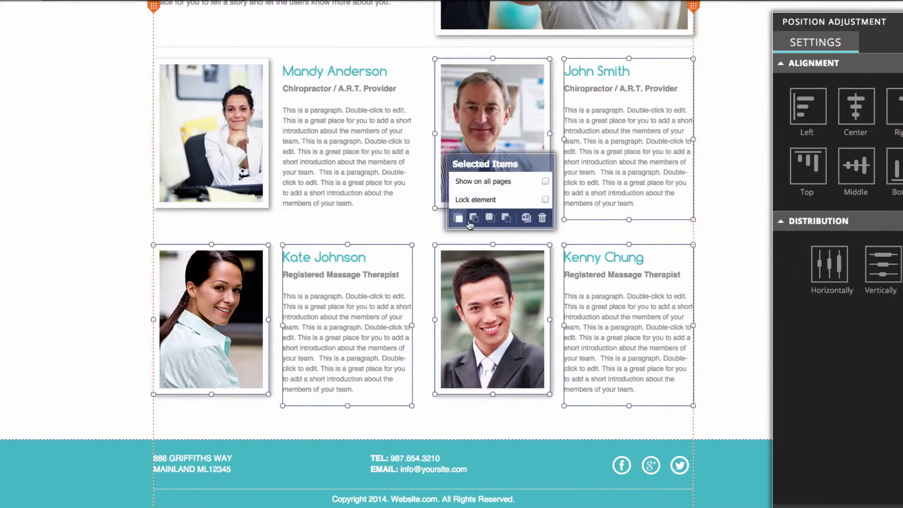
click(542, 219)
click(371, 288)
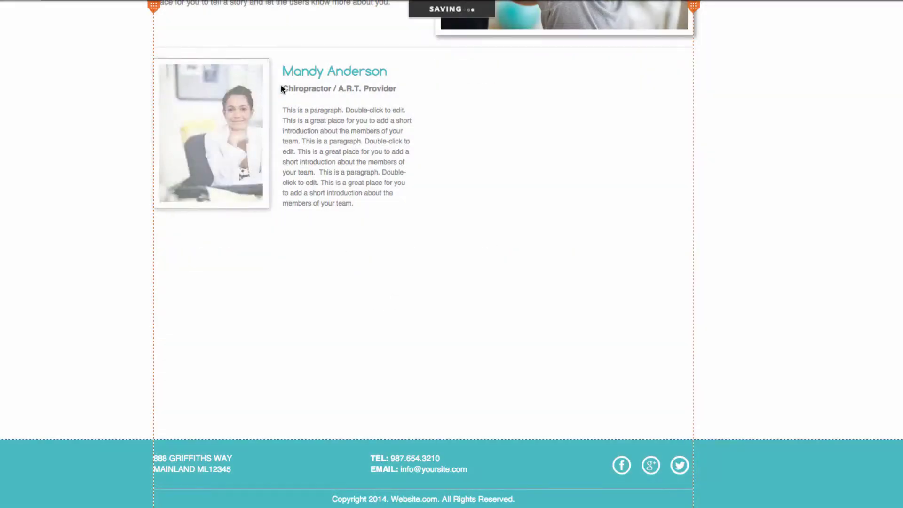
scroll(303, 141, up, 2)
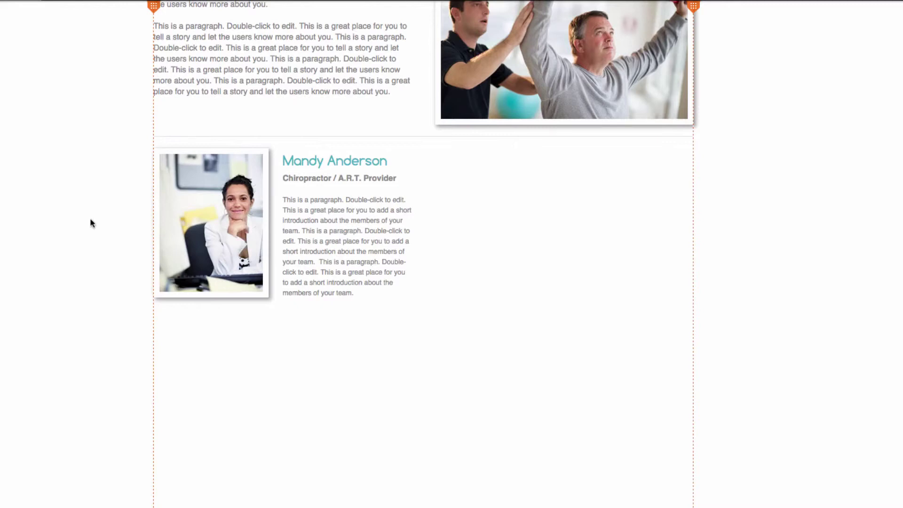
drag(189, 213, 591, 216)
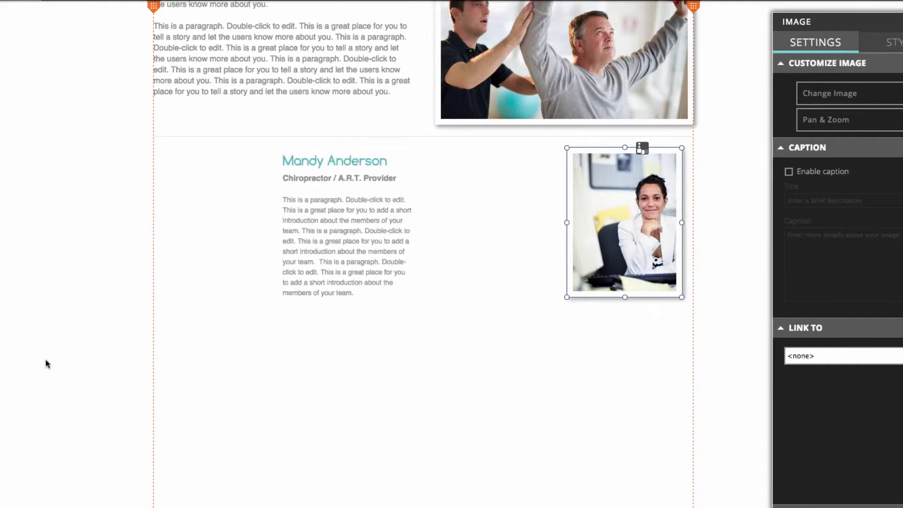
scroll(47, 363, up, 2)
scroll(40, 365, down, 4)
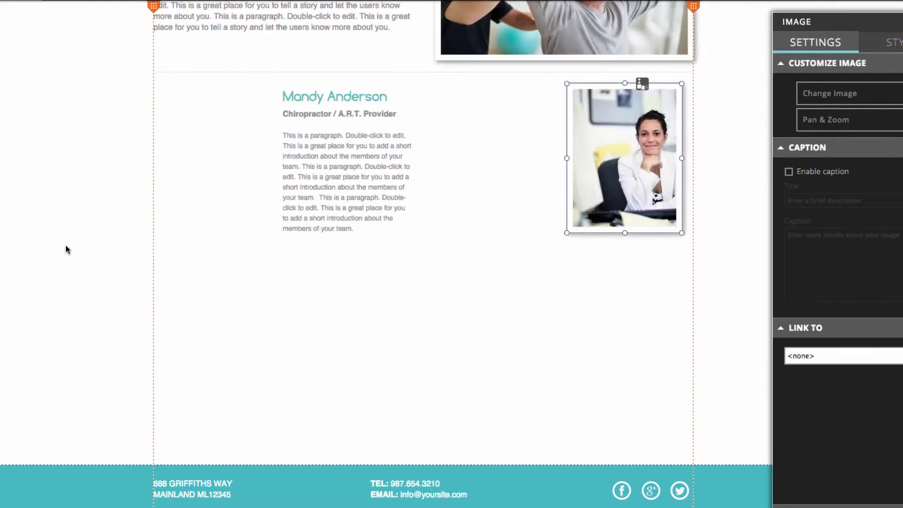
scroll(66, 249, down, 1)
Replace the ABOUT banner heading with PILATES & ZUMBA.
scroll(66, 250, up, 6)
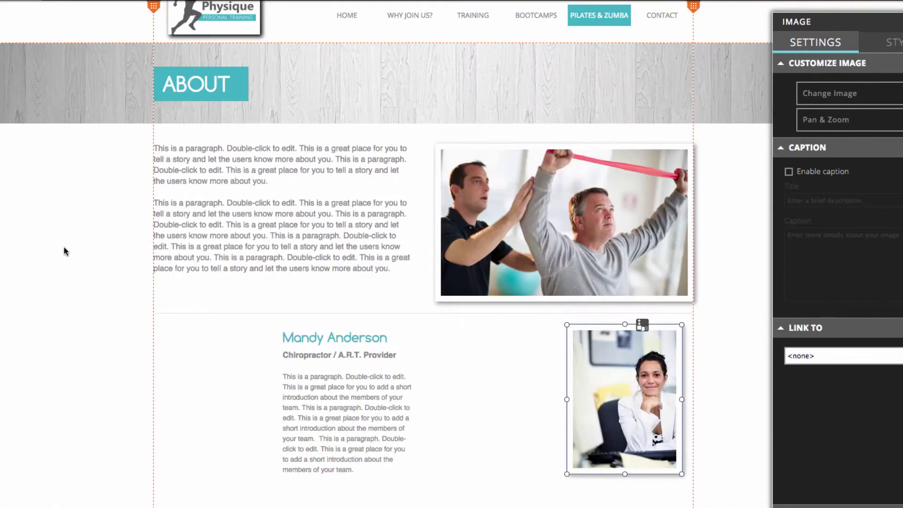
click(247, 86)
double_click(247, 86)
key(super+v)
click(94, 224)
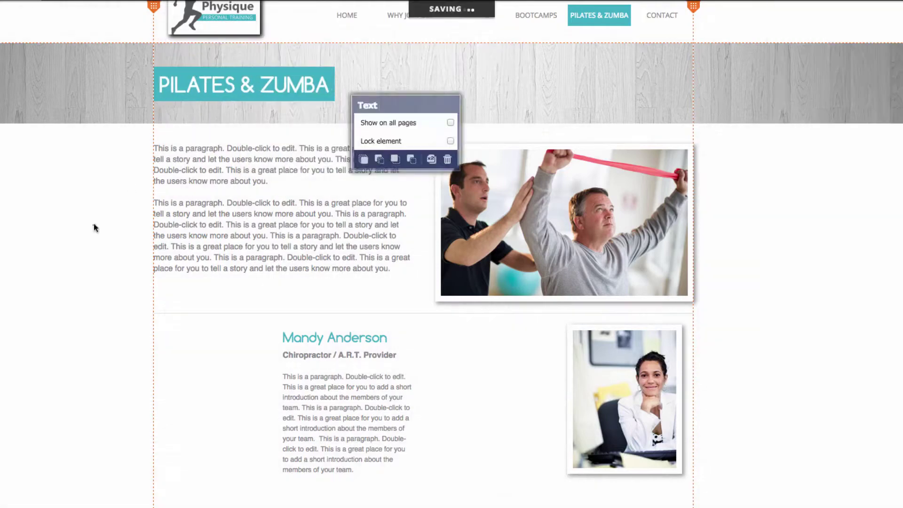
Paste the Pilates description into the first paragraph box and style its tagline as Title 2.
key(super+Tab)
scroll(601, 378, down, 1)
drag(511, 297, 616, 329)
key(super+c)
key(super+Tab)
double_click(282, 212)
key(super+v)
click(186, 106)
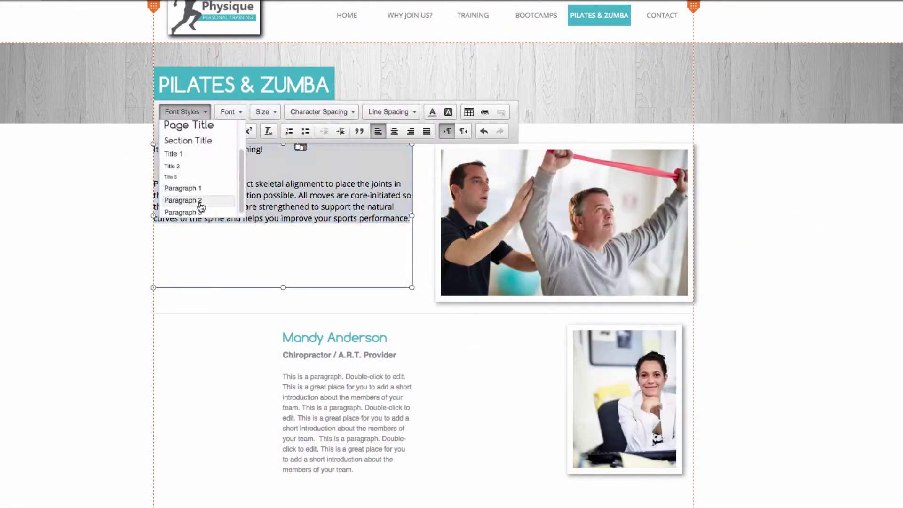
click(191, 161)
Rename the section headings to PILATES and ZUMBA.
scroll(191, 162, down, 2)
double_click(329, 245)
text(PILATES)
key(Escape)
key(super+Tab)
scroll(531, 300, down, 1)
key(super+Tab)
double_click(305, 245)
text(ZUMBA)
key(Escape)
Widen the Zumba text box and paste the Zumba description over its placeholder text.
drag(282, 308, 153, 309)
drag(293, 325, 152, 265)
key(super+Tab)
key(super+c)
key(super+Tab)
key(super+v)
scroll(302, 262, down, 4)
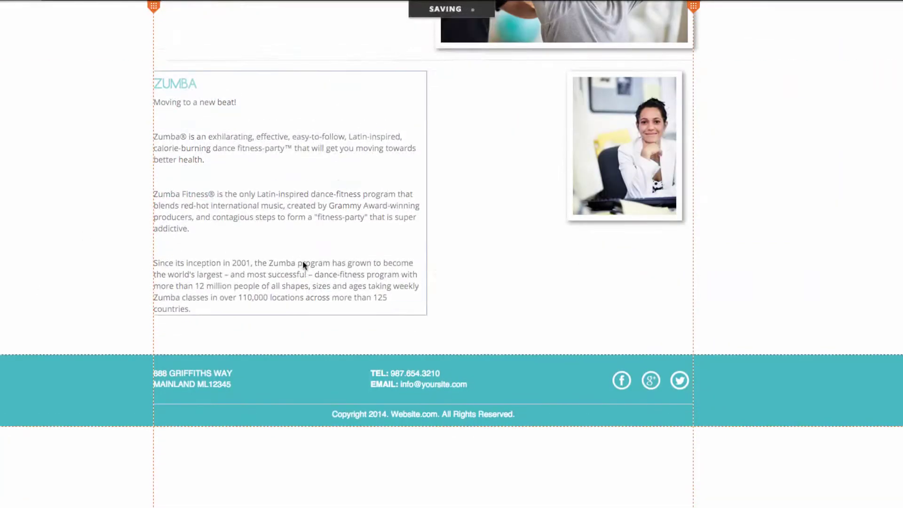
drag(193, 309, 153, 101)
click(185, 33)
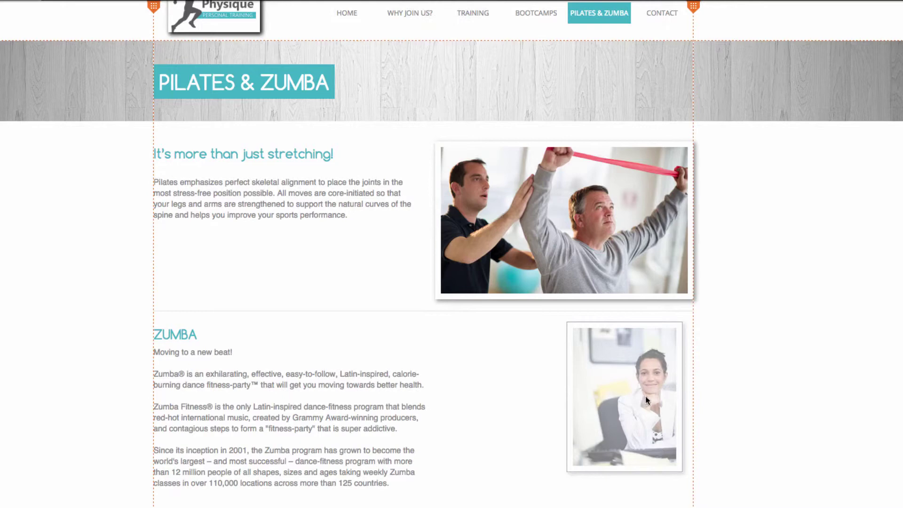
Replace the Pilates photo with a mat-stretching Sport stock photo.
click(623, 267)
click(827, 93)
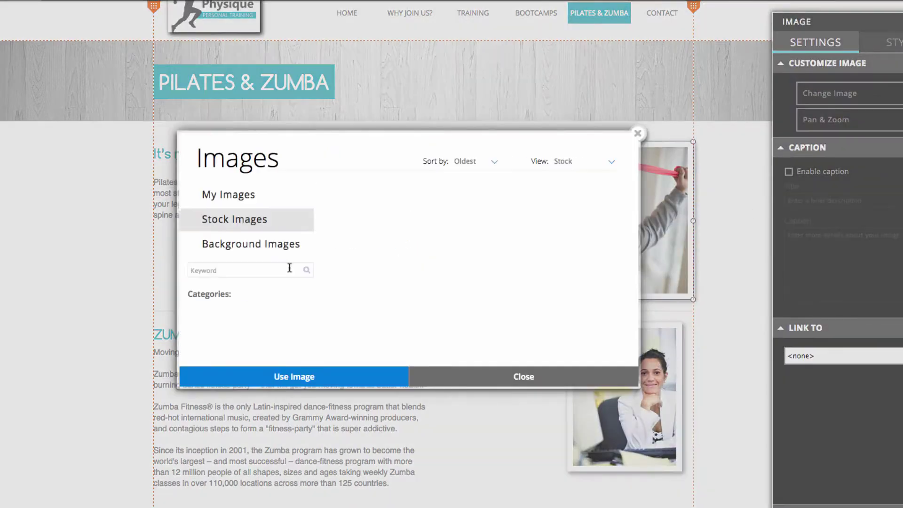
scroll(225, 332, down, 6)
click(198, 333)
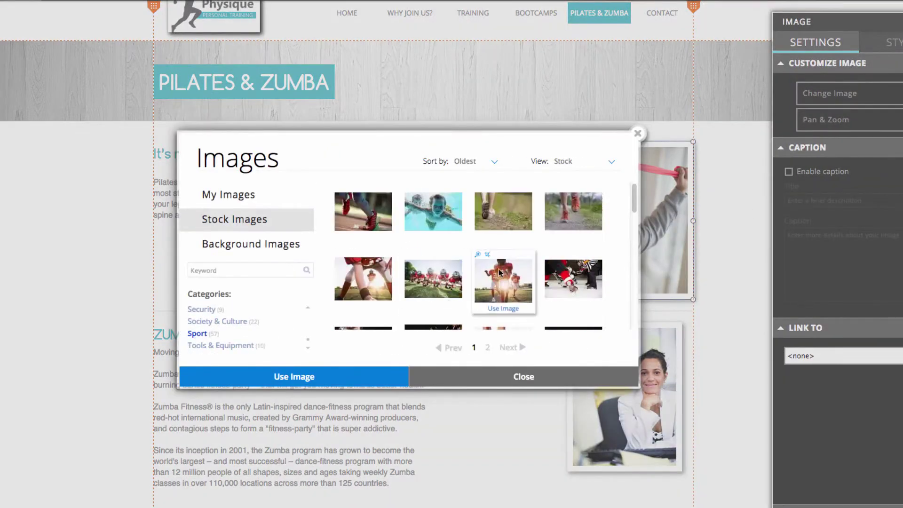
scroll(502, 254, down, 2)
click(363, 306)
Replace the Zumba photo with a dumbbell exercise-ball Sport stock photo.
click(625, 399)
click(827, 93)
scroll(228, 329, down, 8)
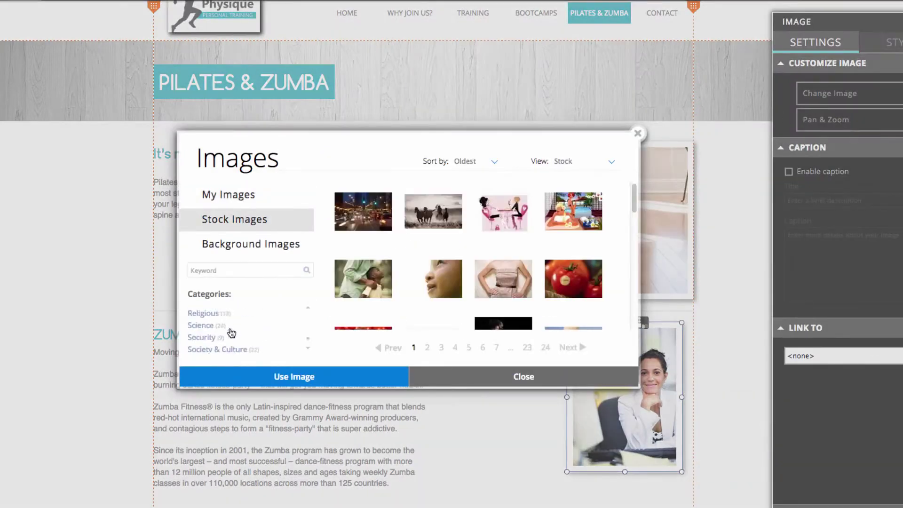
click(198, 325)
click(503, 220)
scroll(562, 282, down, 3)
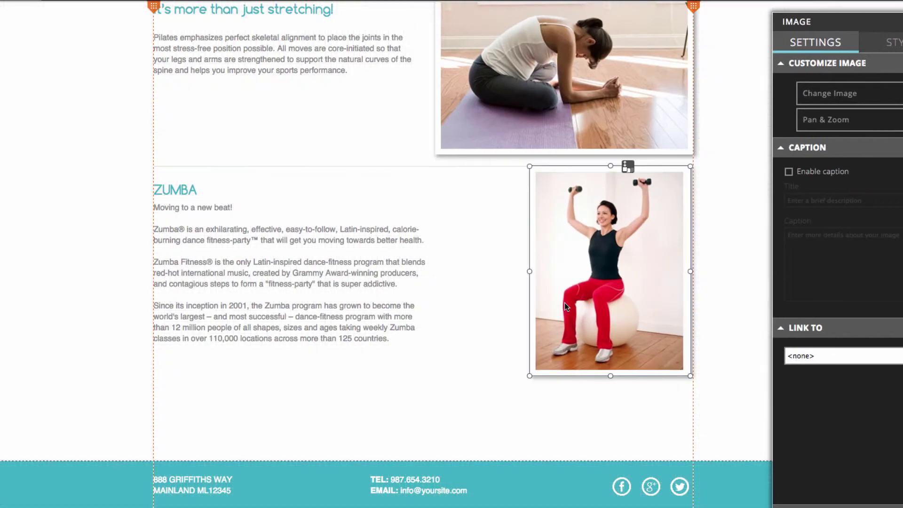
click(721, 202)
scroll(721, 200, up, 4)
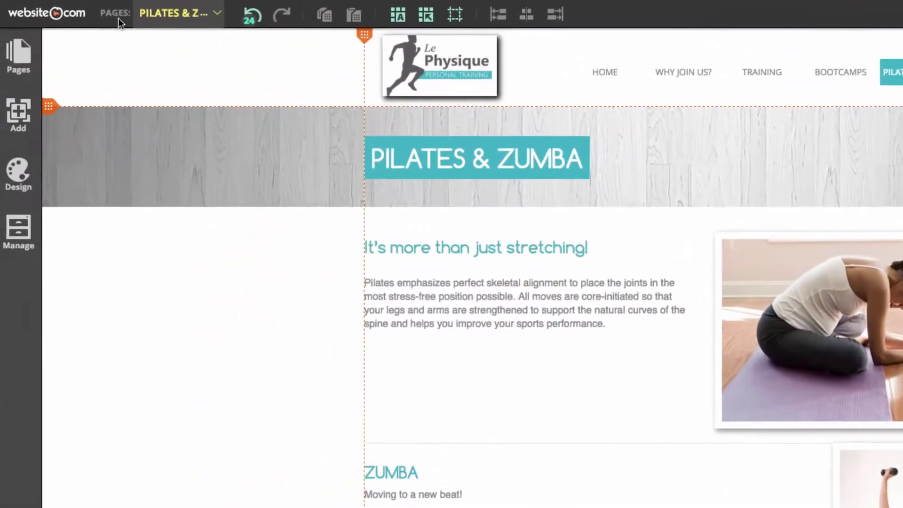
Switch to the CONTACT page from the pages dropdown.
click(184, 19)
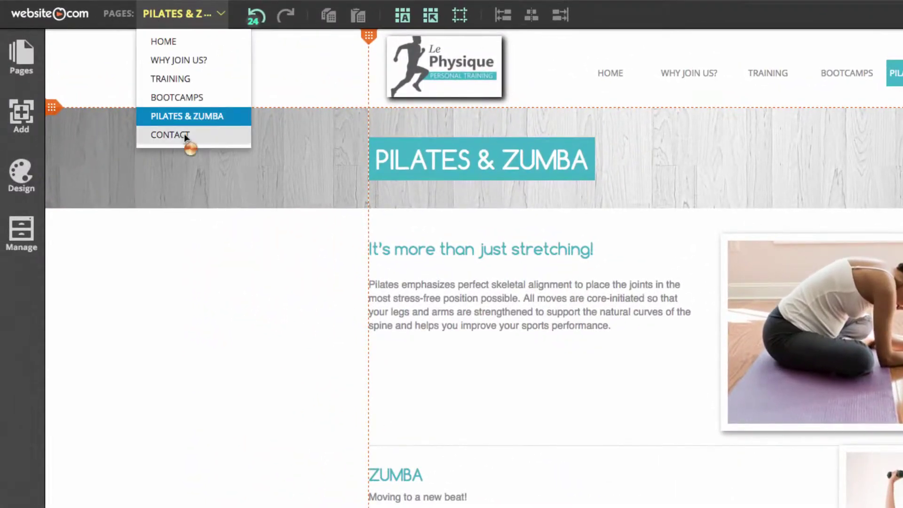
click(184, 133)
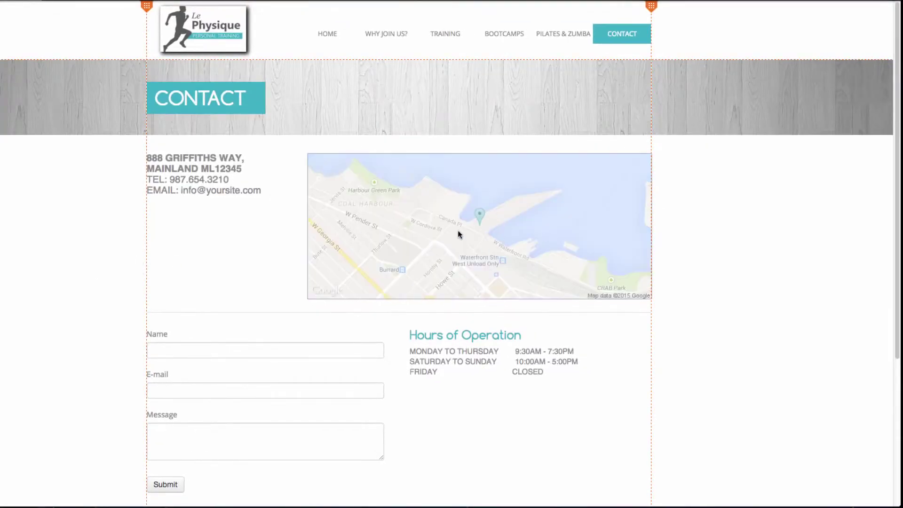
click(422, 236)
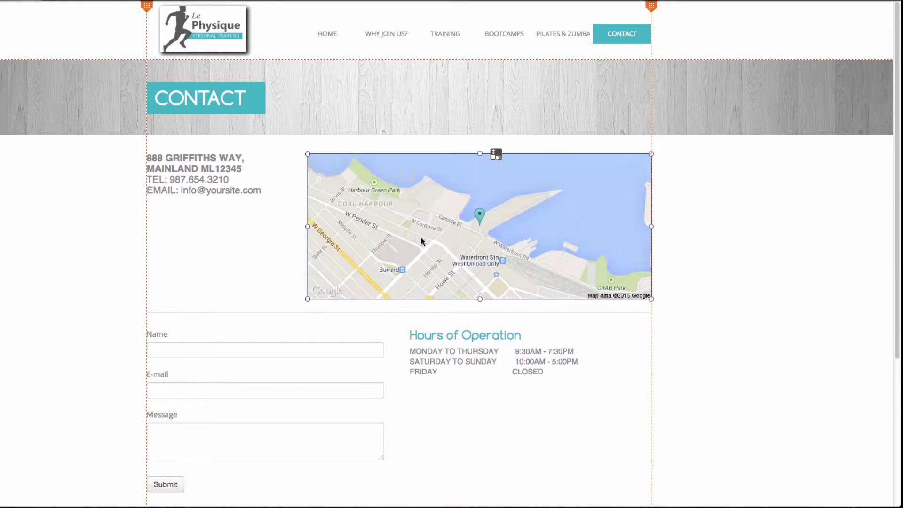
click(848, 103)
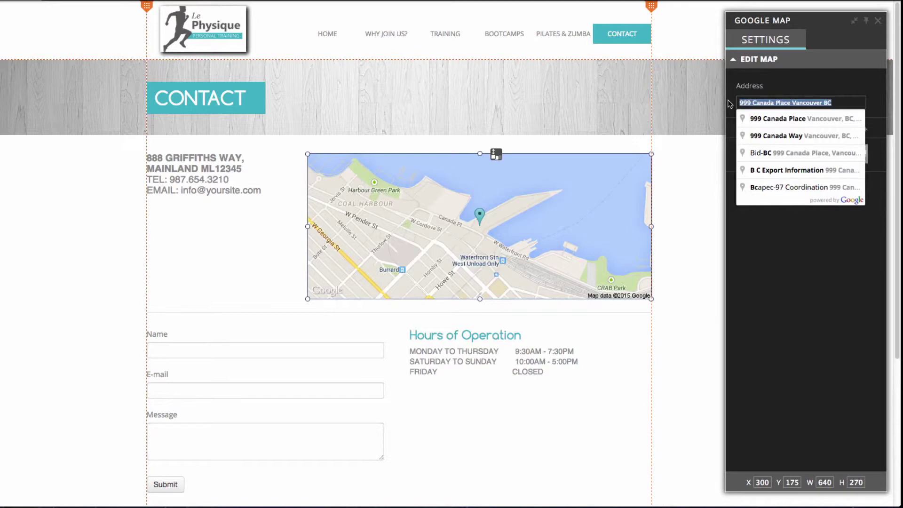
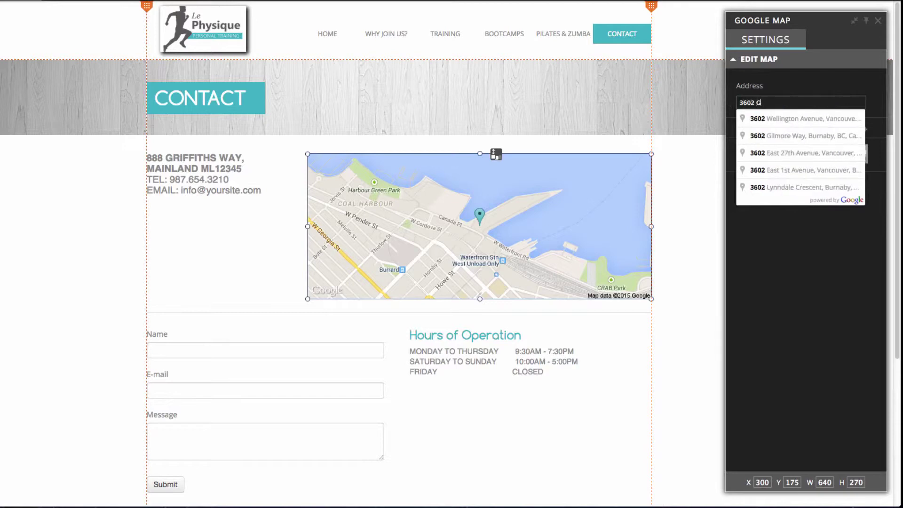
click(794, 119)
click(673, 219)
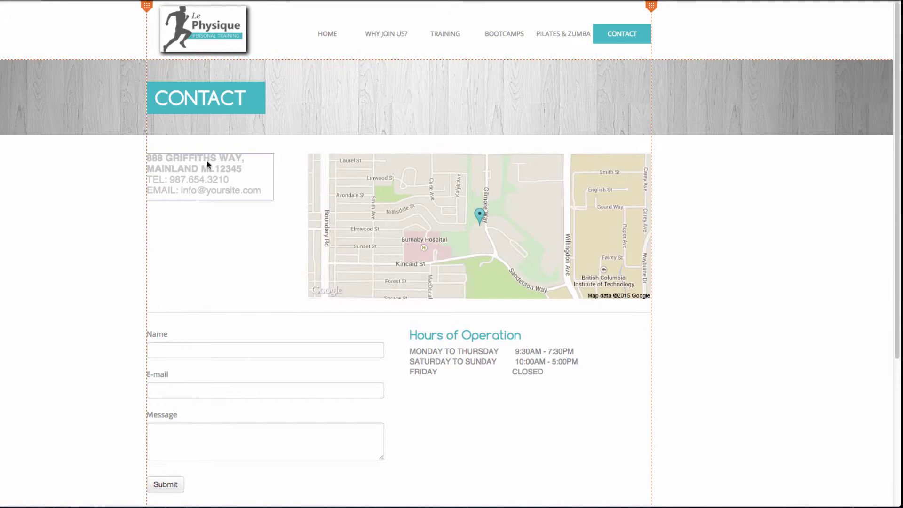
click(245, 176)
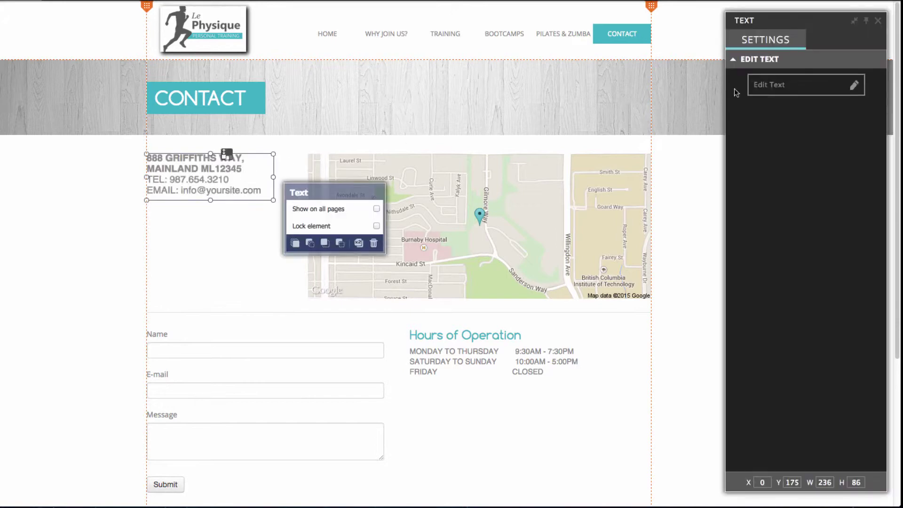
click(770, 86)
drag(244, 169, 152, 155)
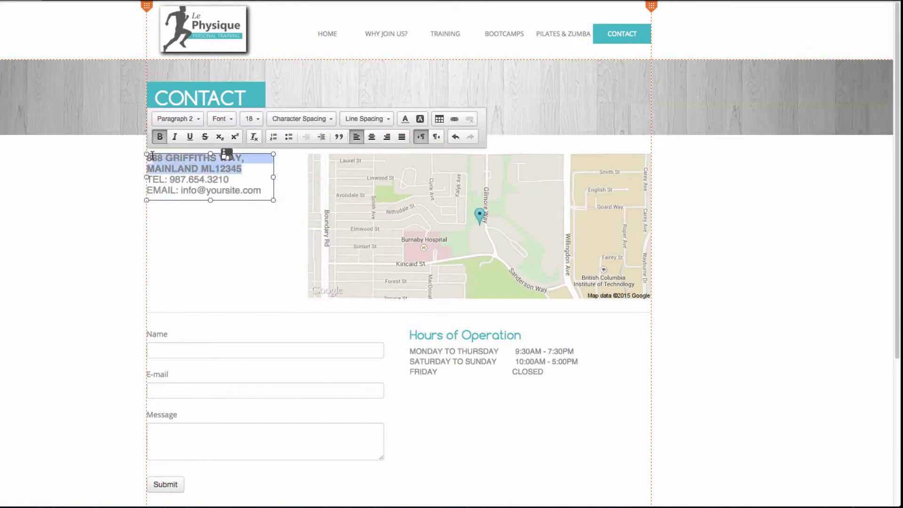
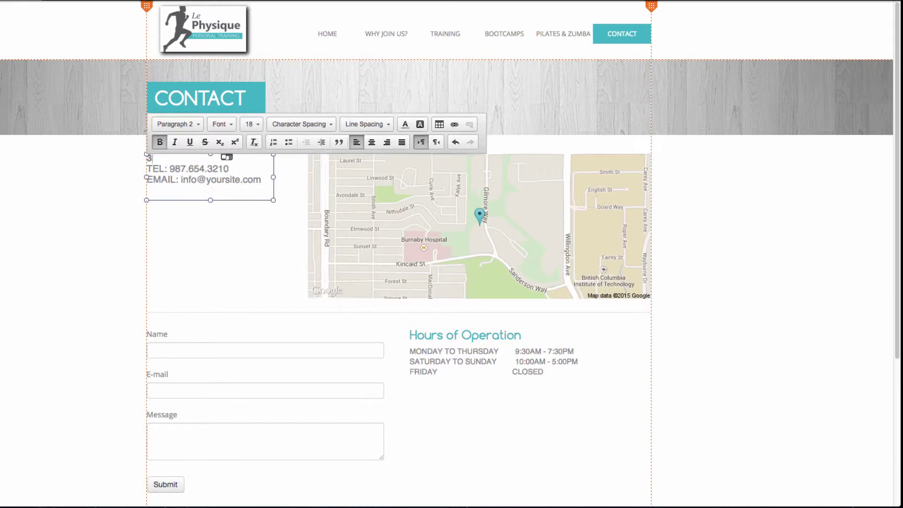
key(Return)
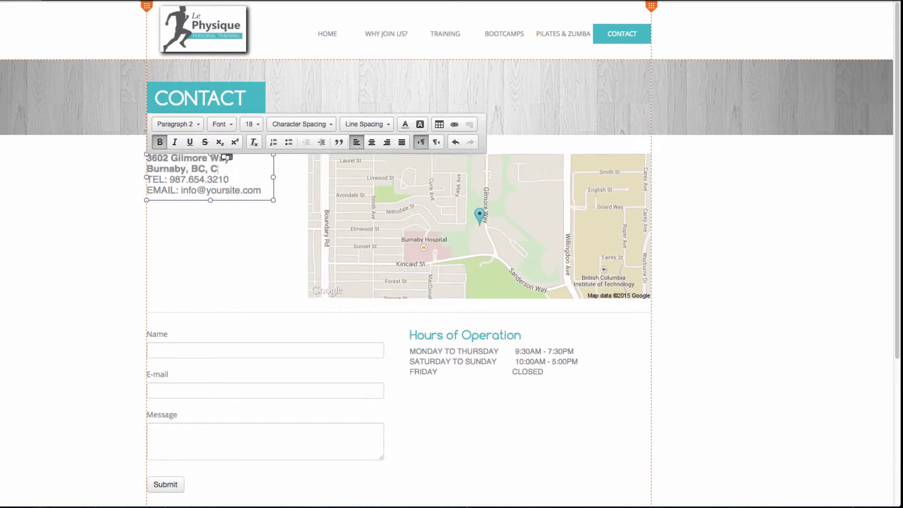
key(Left)
key(Left)
key(Left)
key(Left)
key(Left)
key(Left)
key(Left)
key(BackSpace)
click(787, 230)
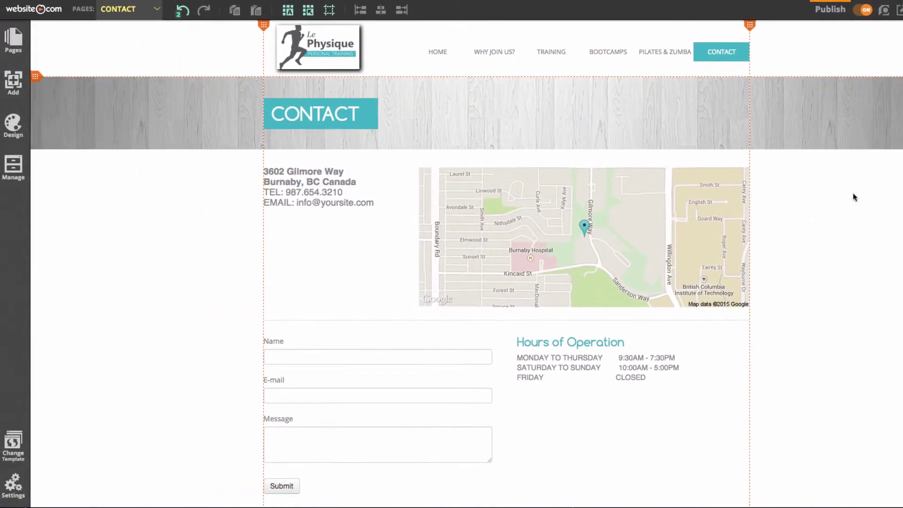
click(883, 10)
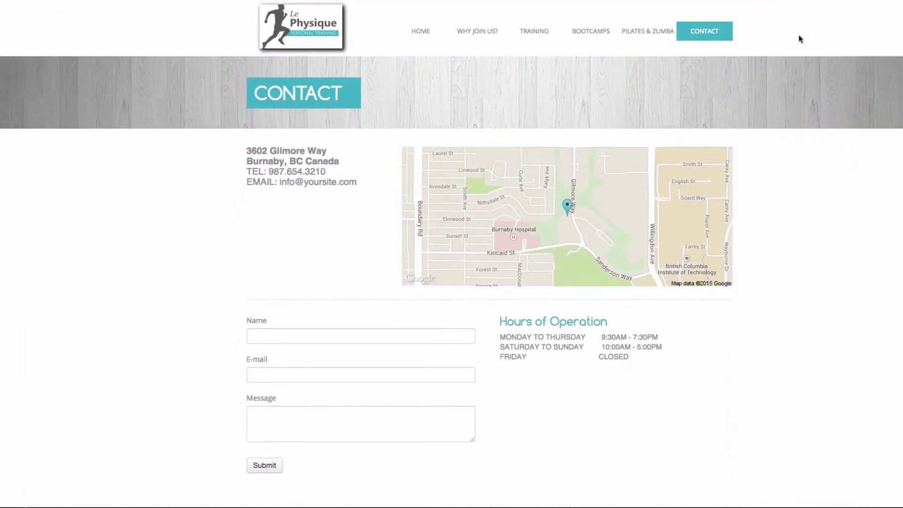
click(422, 32)
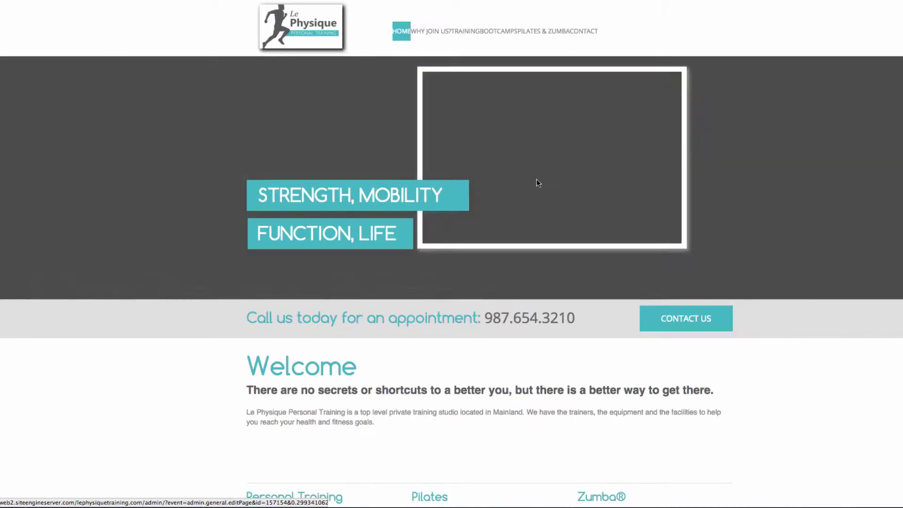
scroll(755, 353, down, 3)
scroll(757, 353, down, 2)
scroll(757, 353, up, 5)
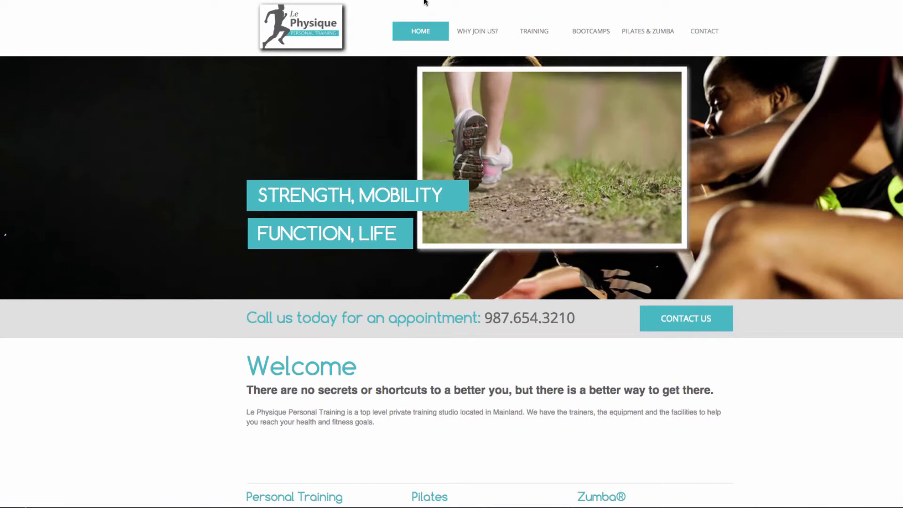
click(475, 32)
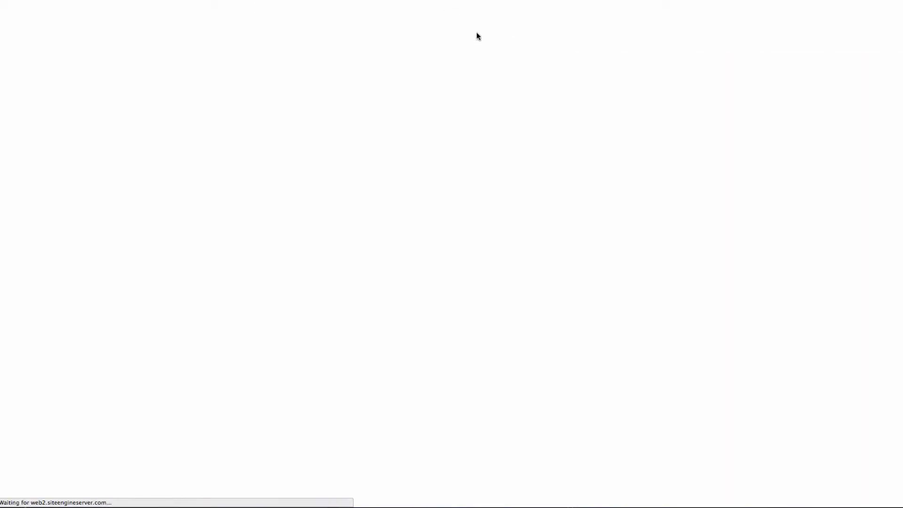
scroll(337, 284, down, 1)
scroll(166, 291, up, 1)
click(534, 31)
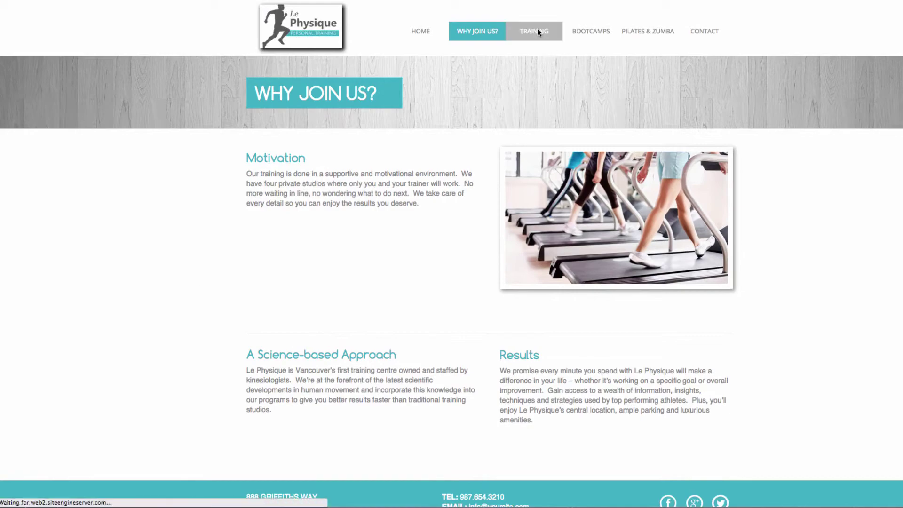
scroll(188, 288, down, 6)
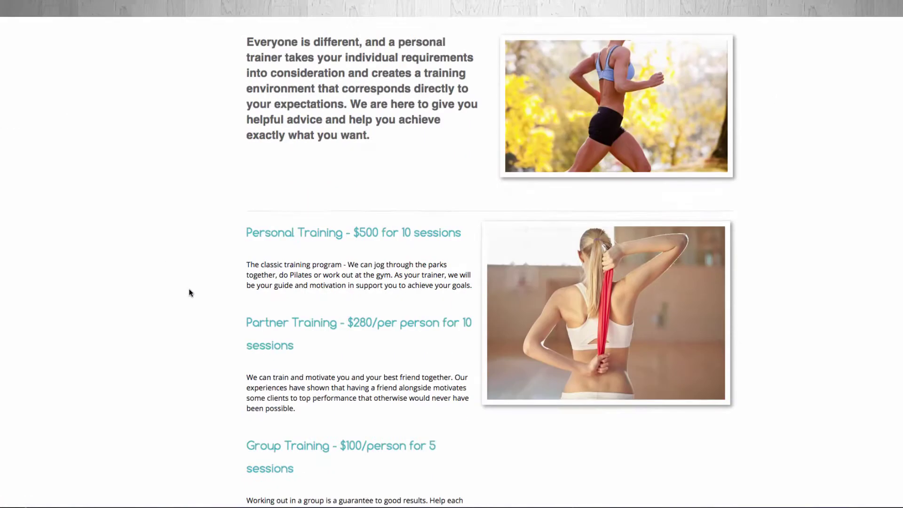
scroll(191, 292, up, 4)
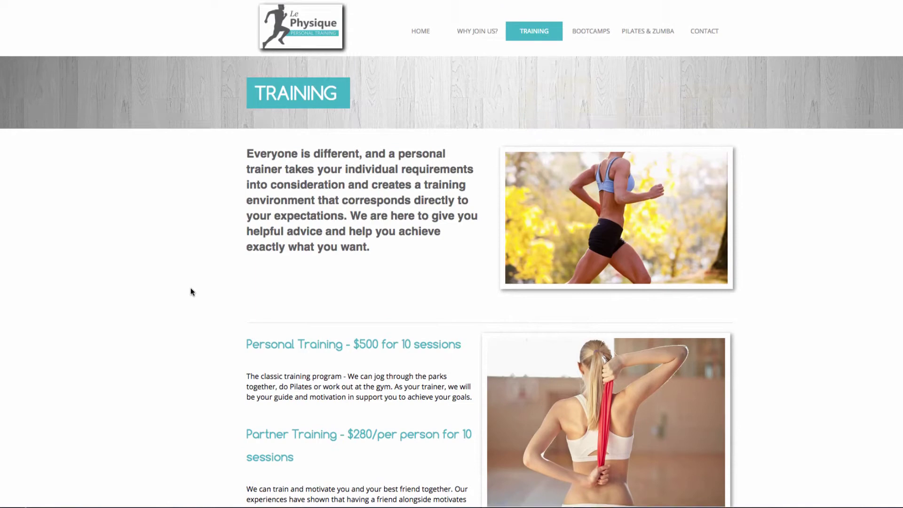
click(586, 34)
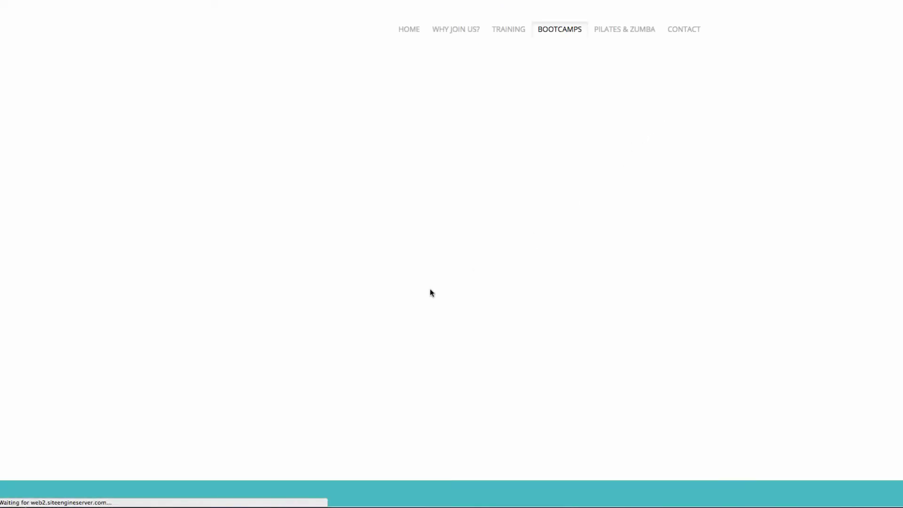
scroll(210, 266, down, 2)
scroll(213, 270, up, 2)
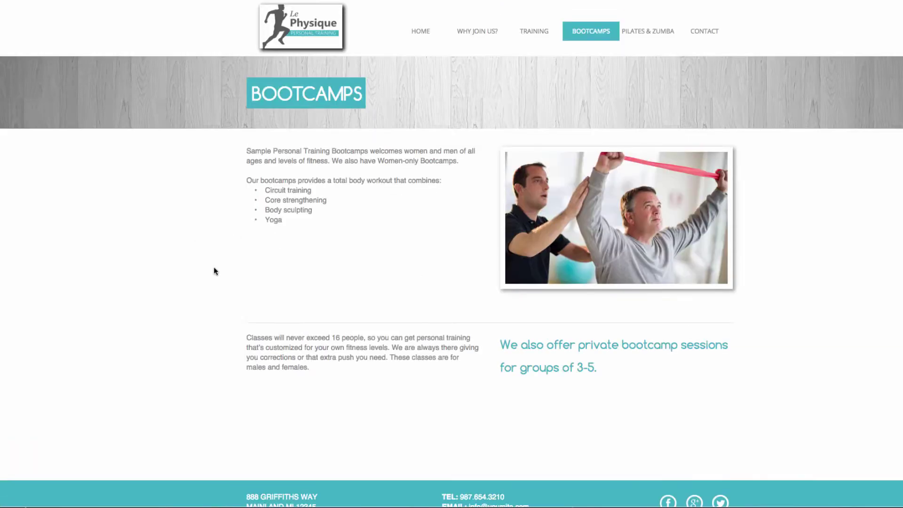
click(633, 34)
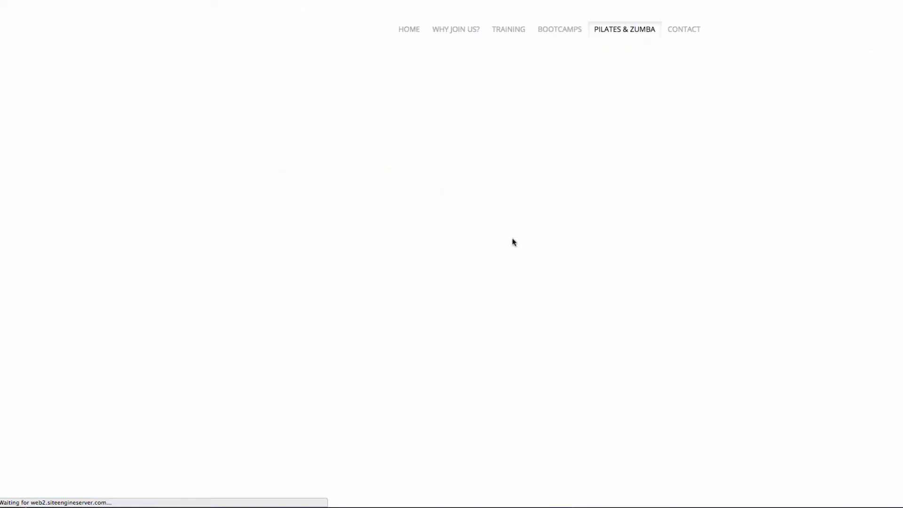
scroll(197, 207, down, 3)
scroll(199, 206, up, 3)
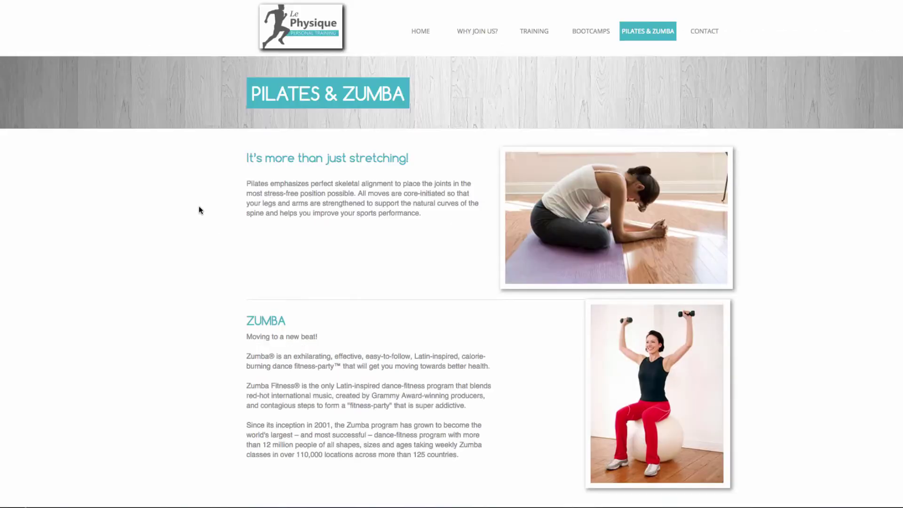
scroll(232, 317, down, 3)
scroll(231, 319, up, 3)
click(701, 28)
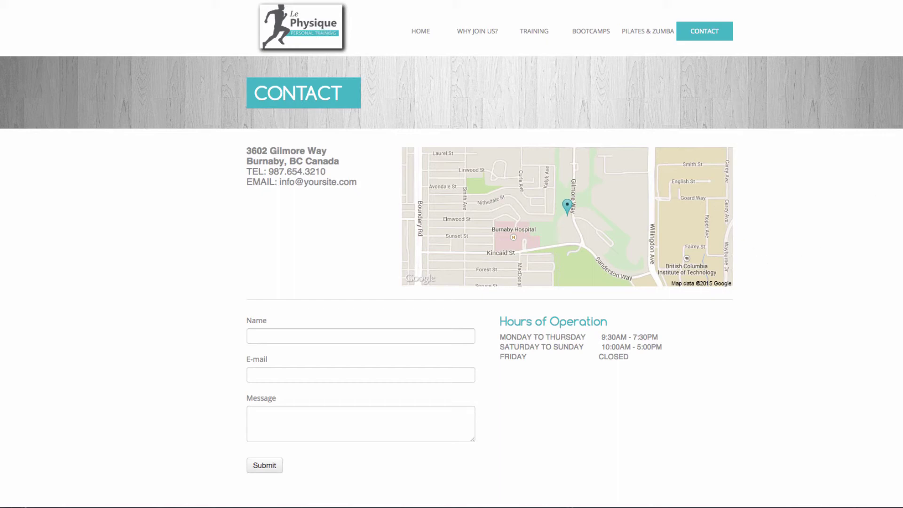
key(Escape)
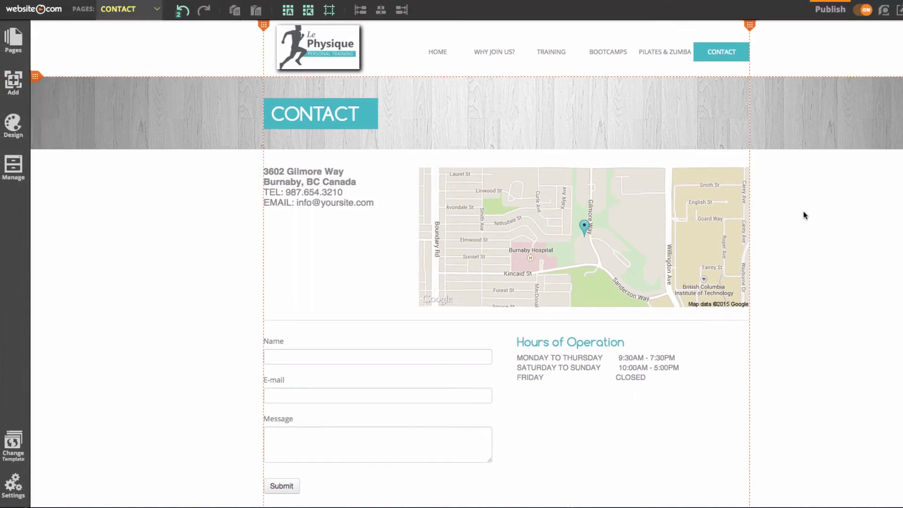